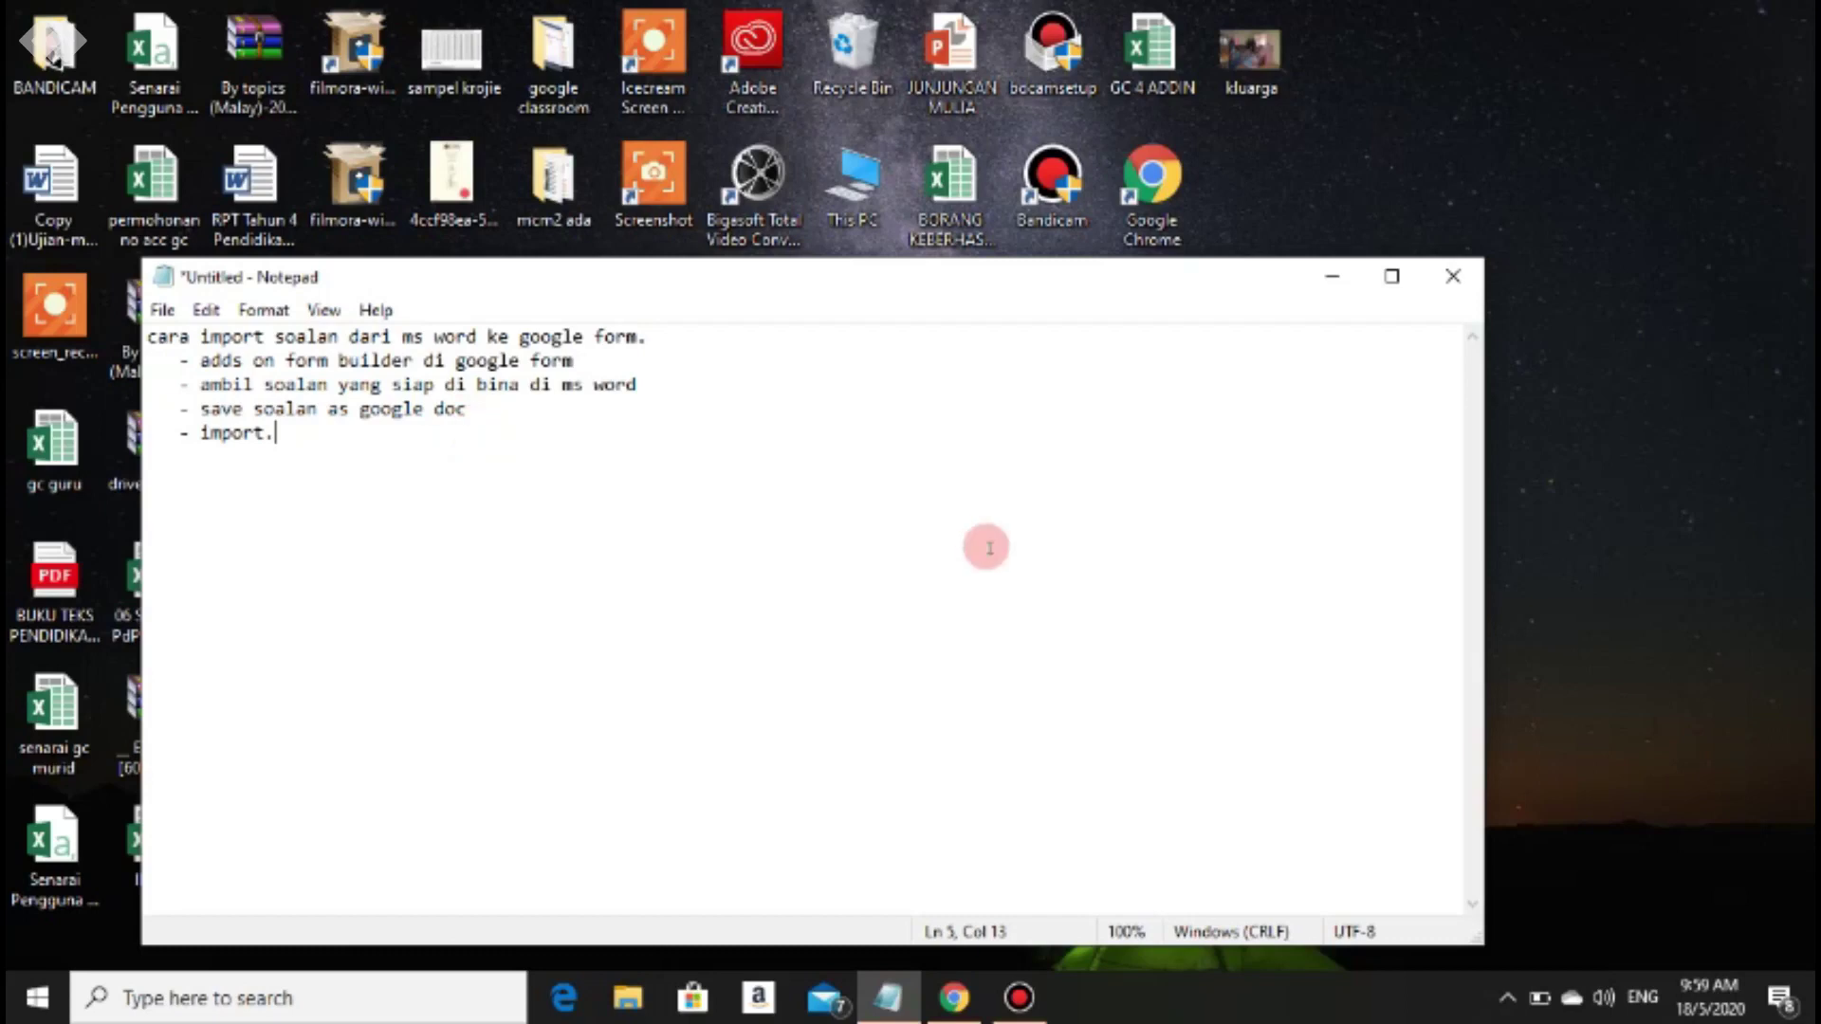
Minimize the Notepad note listing the four import steps to reveal the desktop
left_click(1332, 283)
Open Chrome, go to Google Drive via the apps grid, and create a new Google Form
left_click(953, 996)
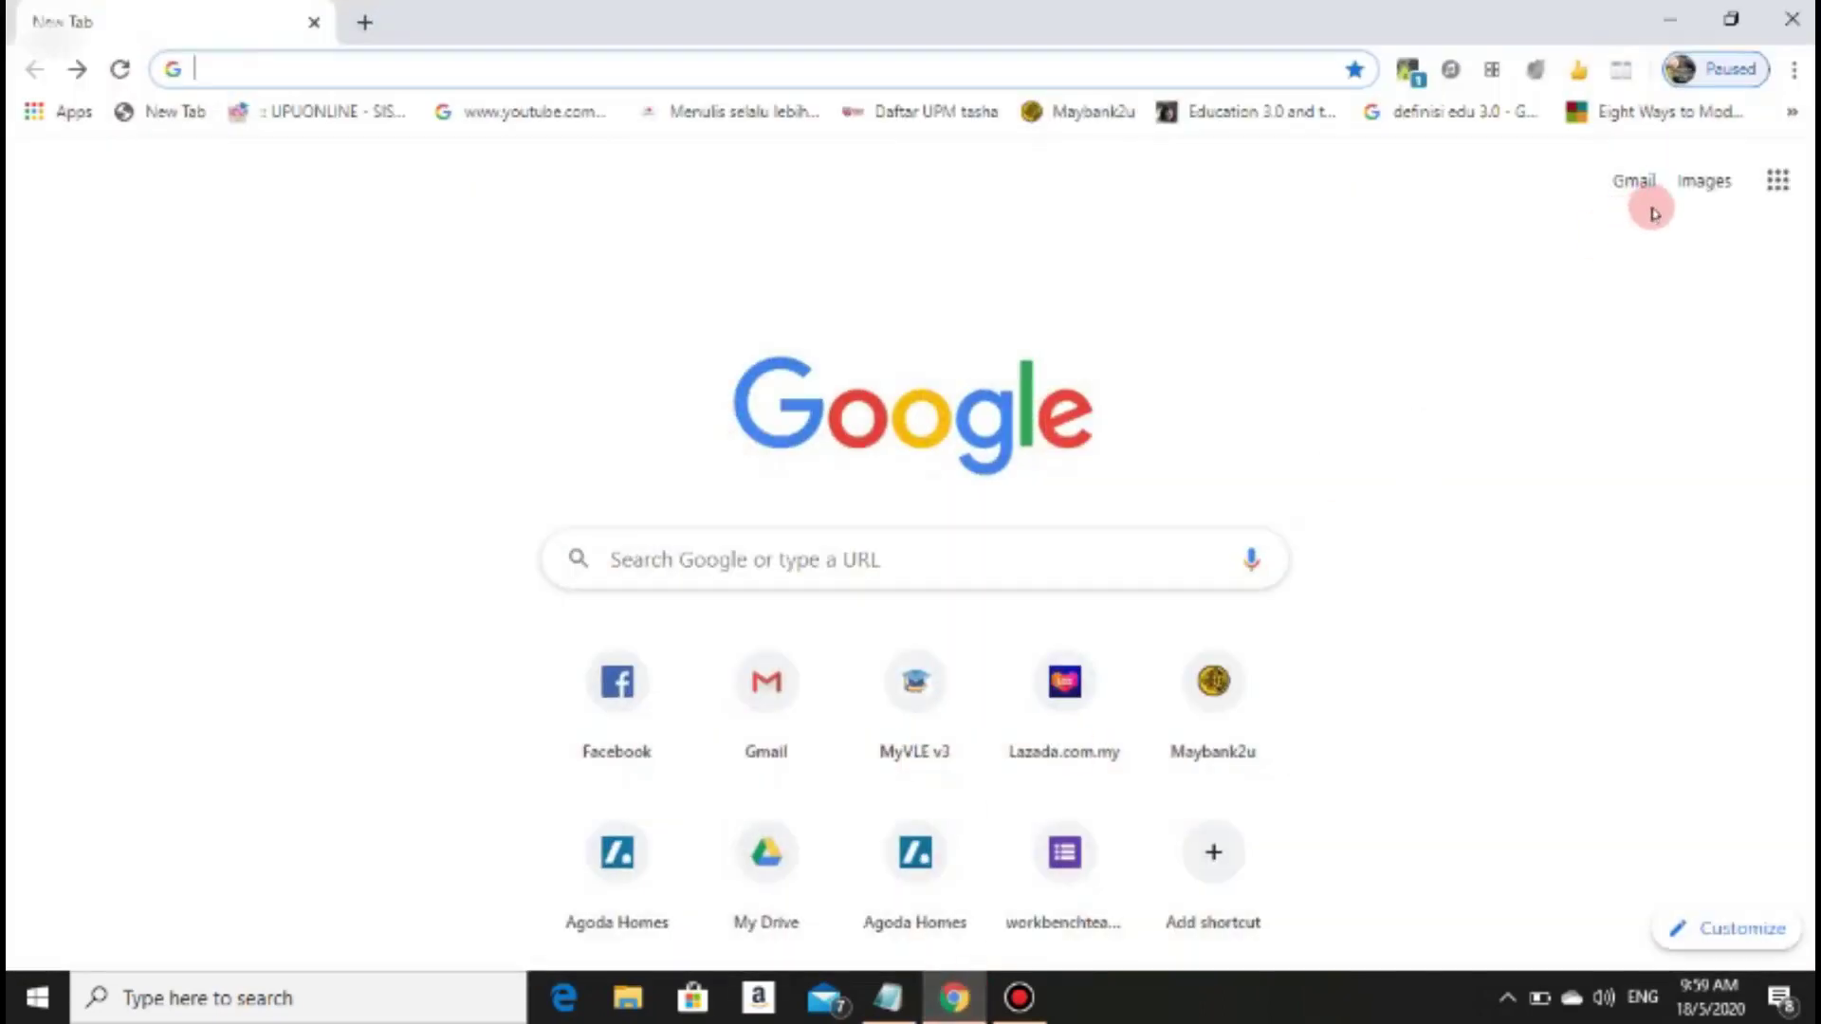
left_click(1777, 180)
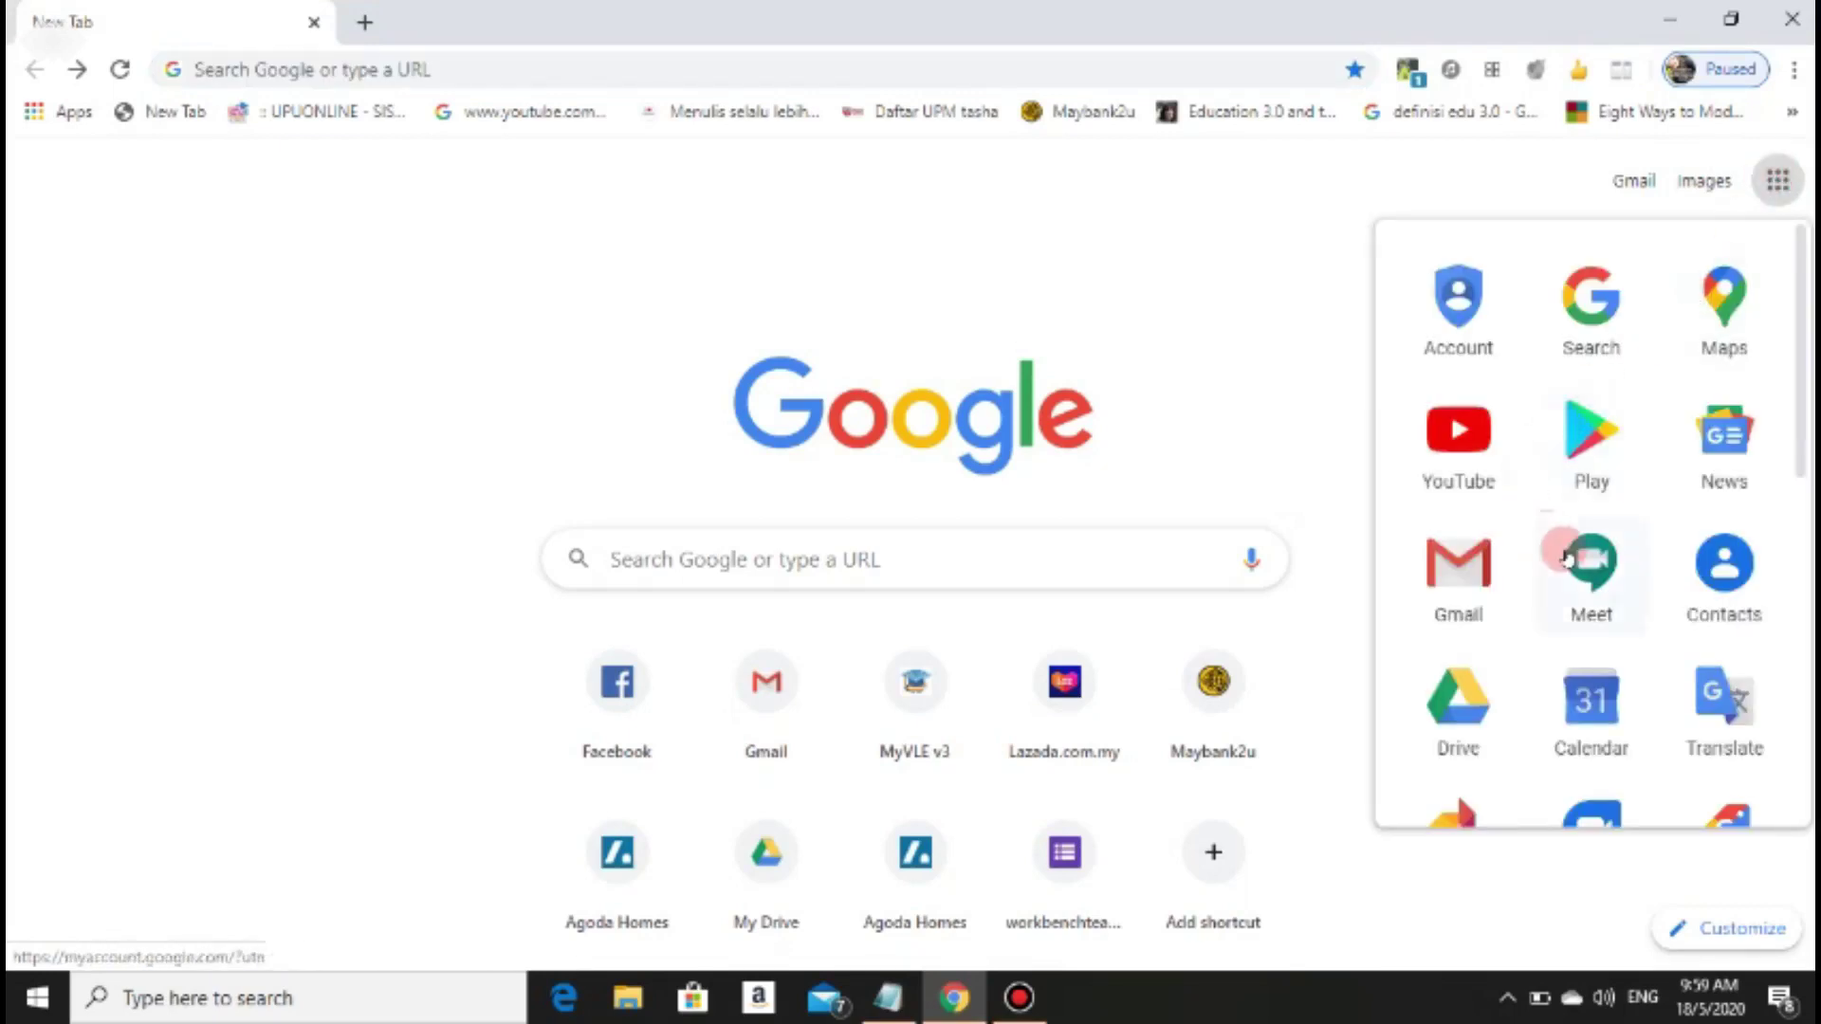
left_click(1470, 718)
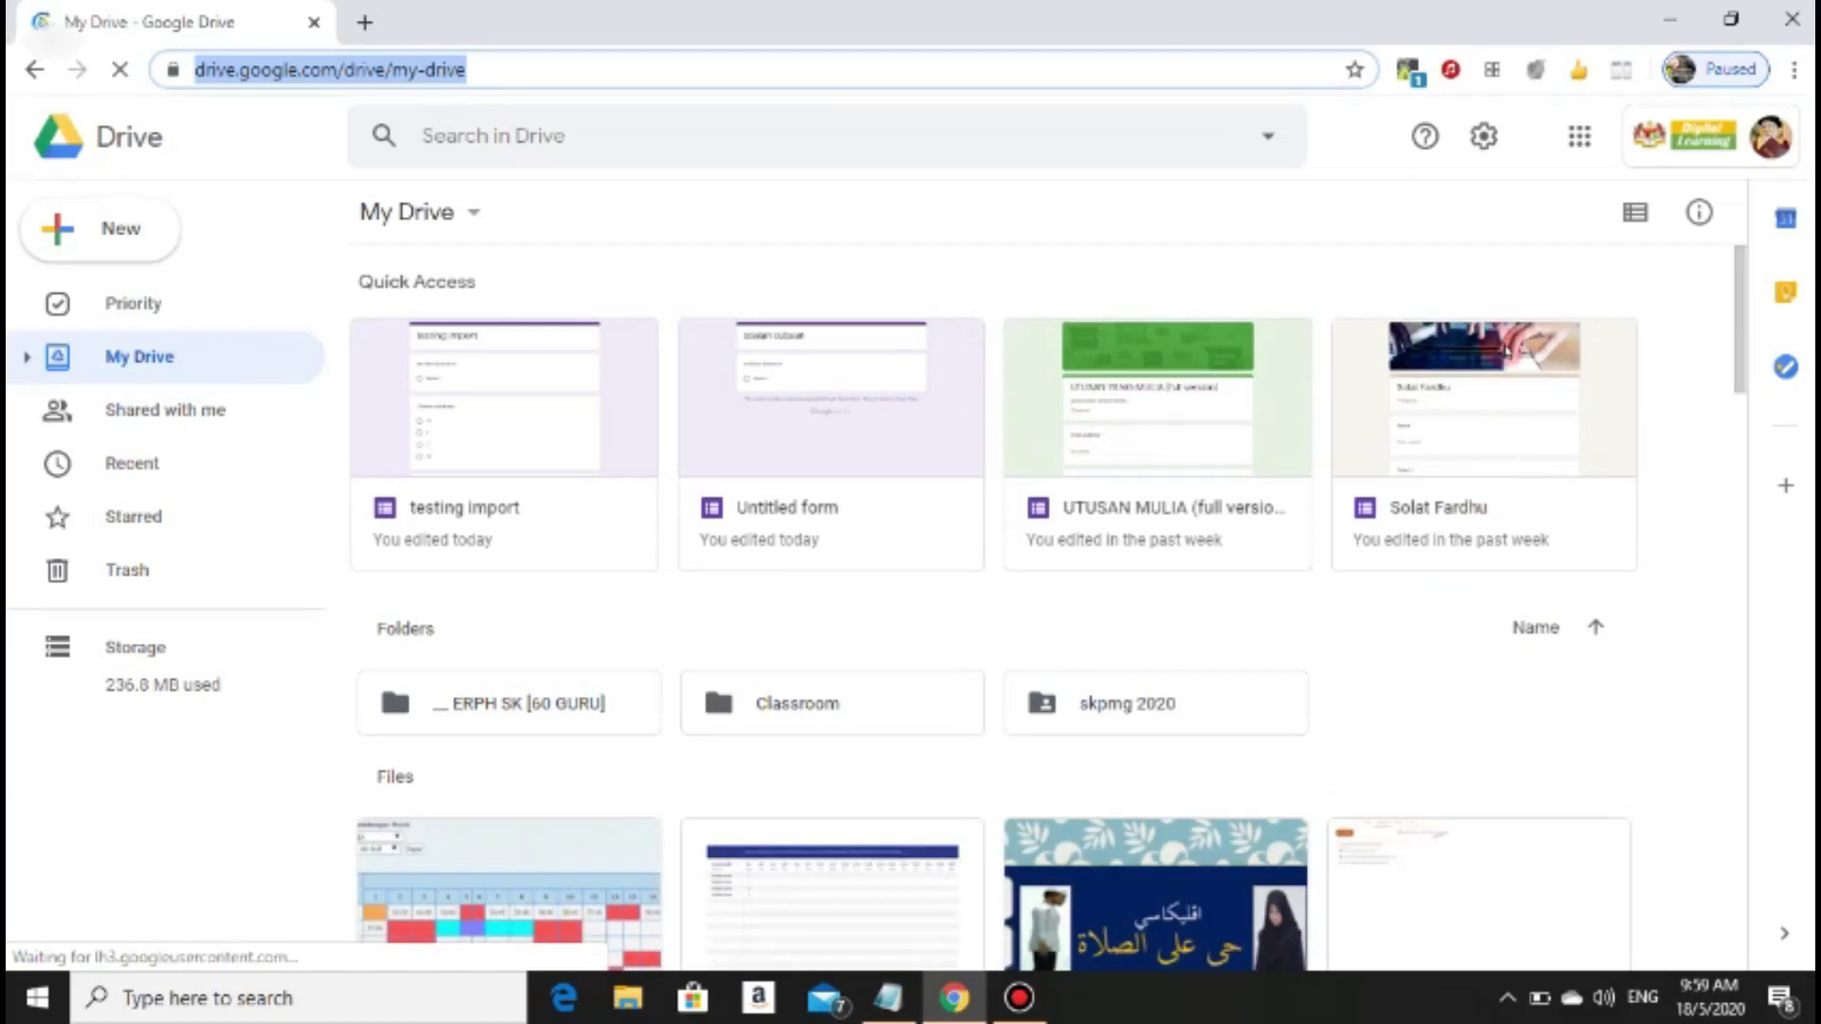
left_click(157, 221)
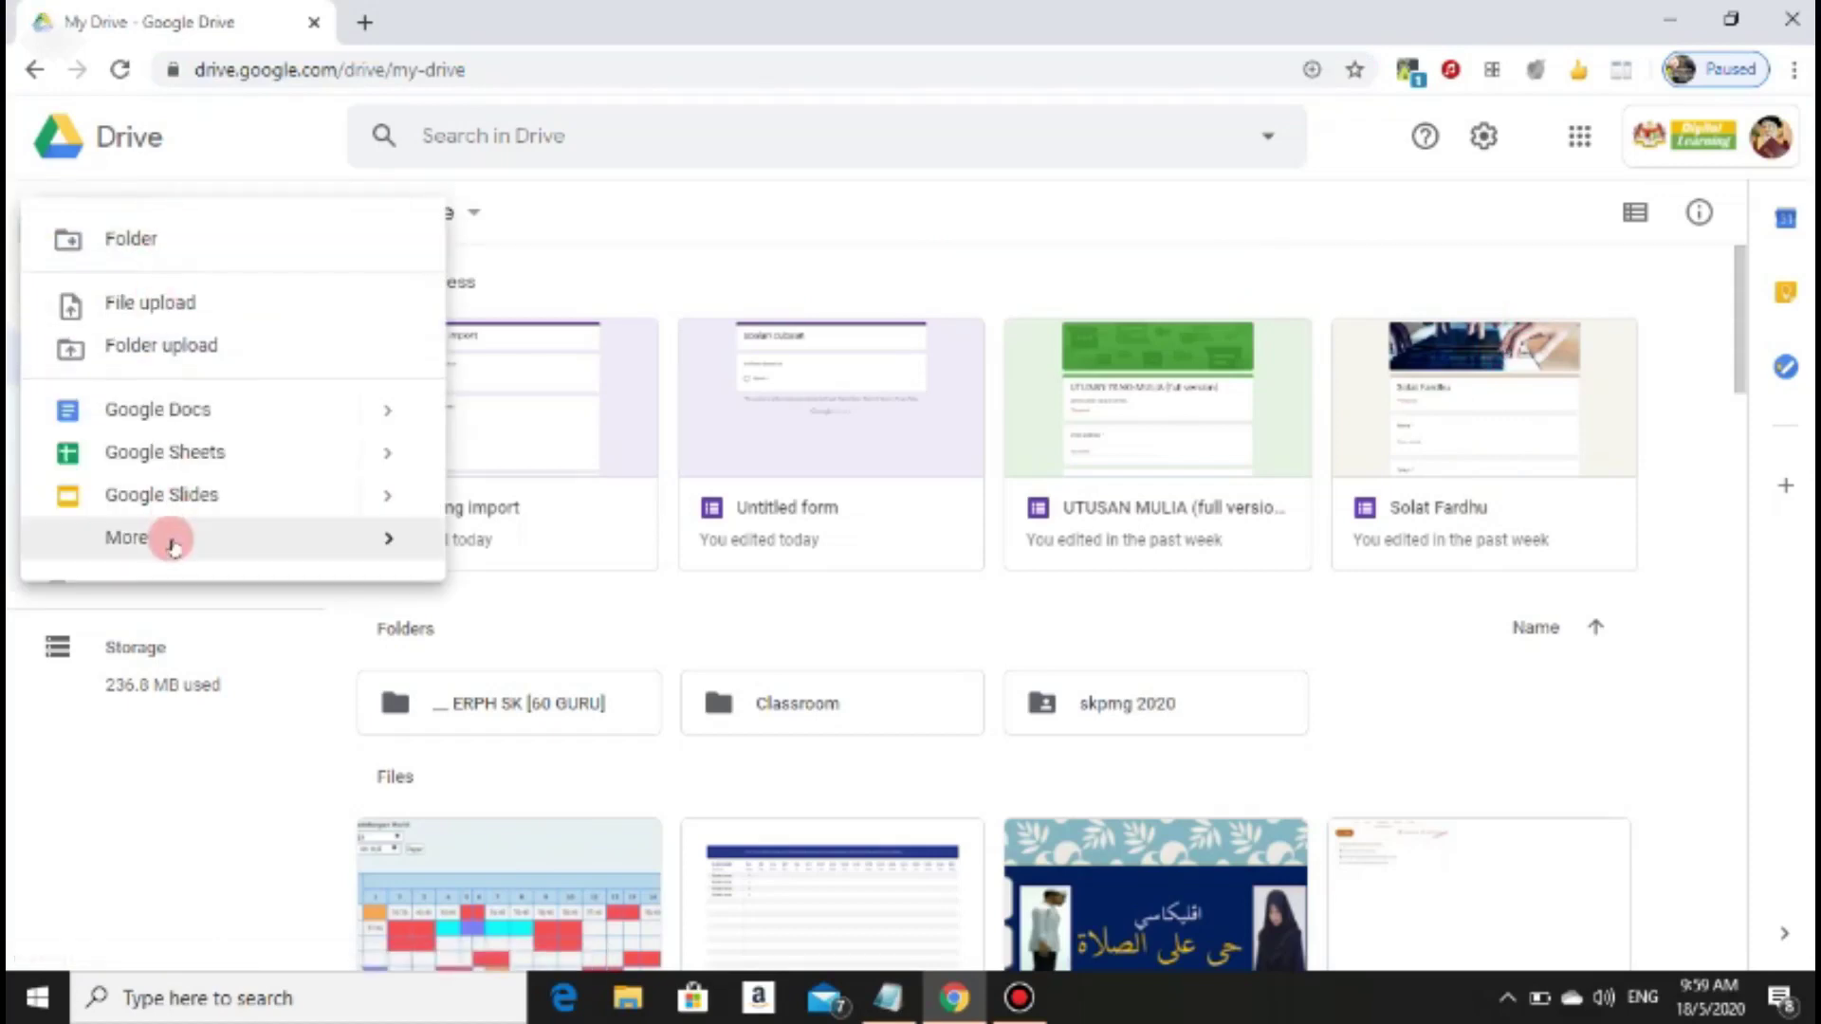
mouse_move(213, 537)
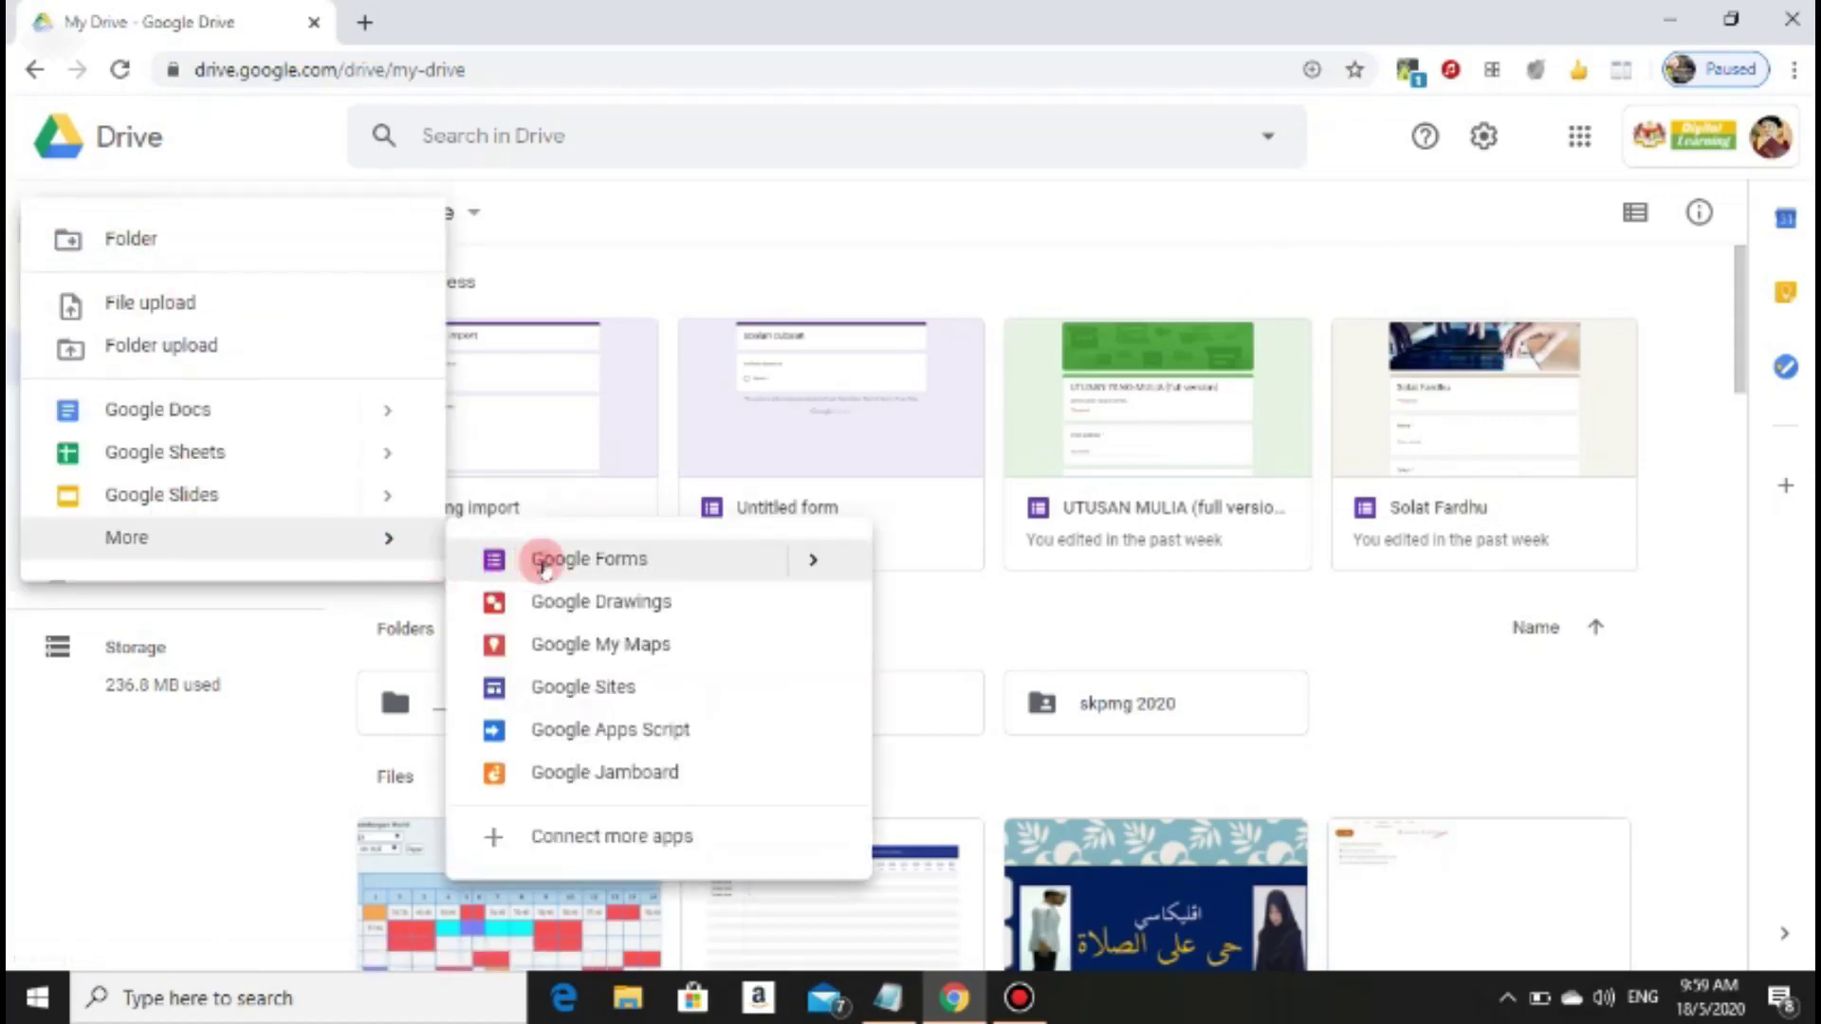
left_click(544, 562)
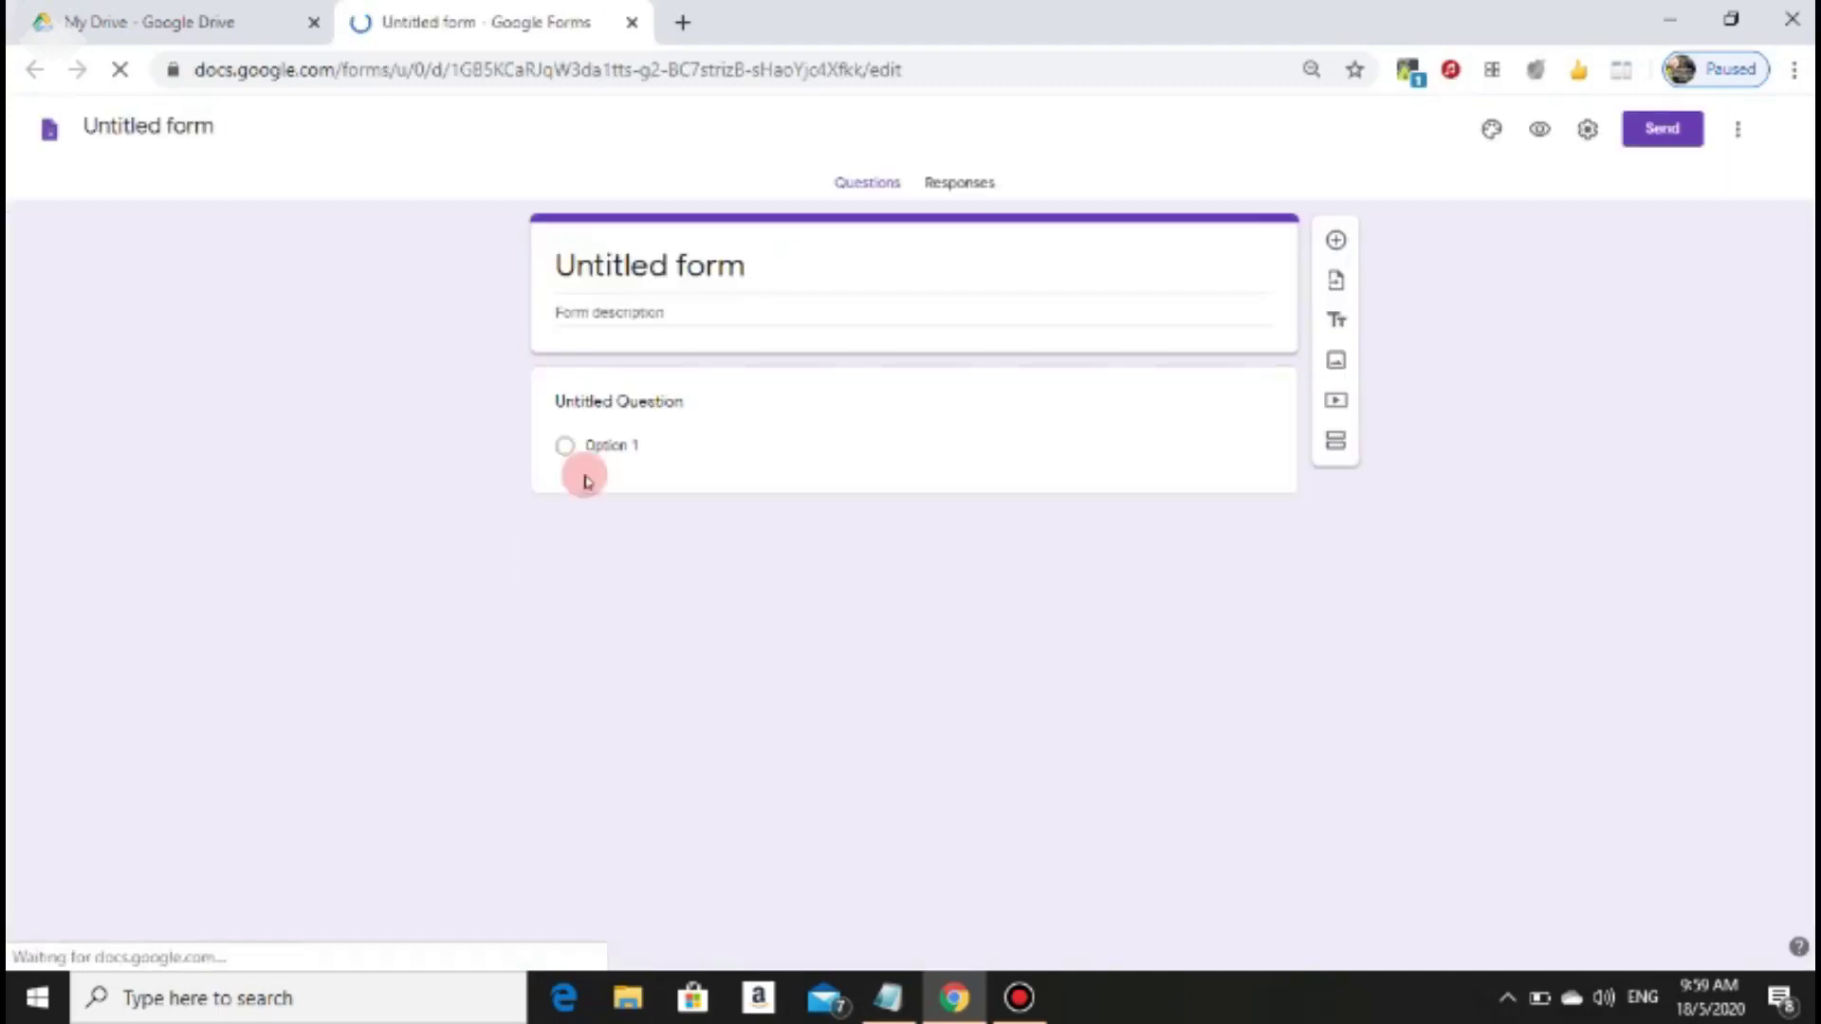
Replace the form title with 'soalan ibadah'
left_click(764, 271)
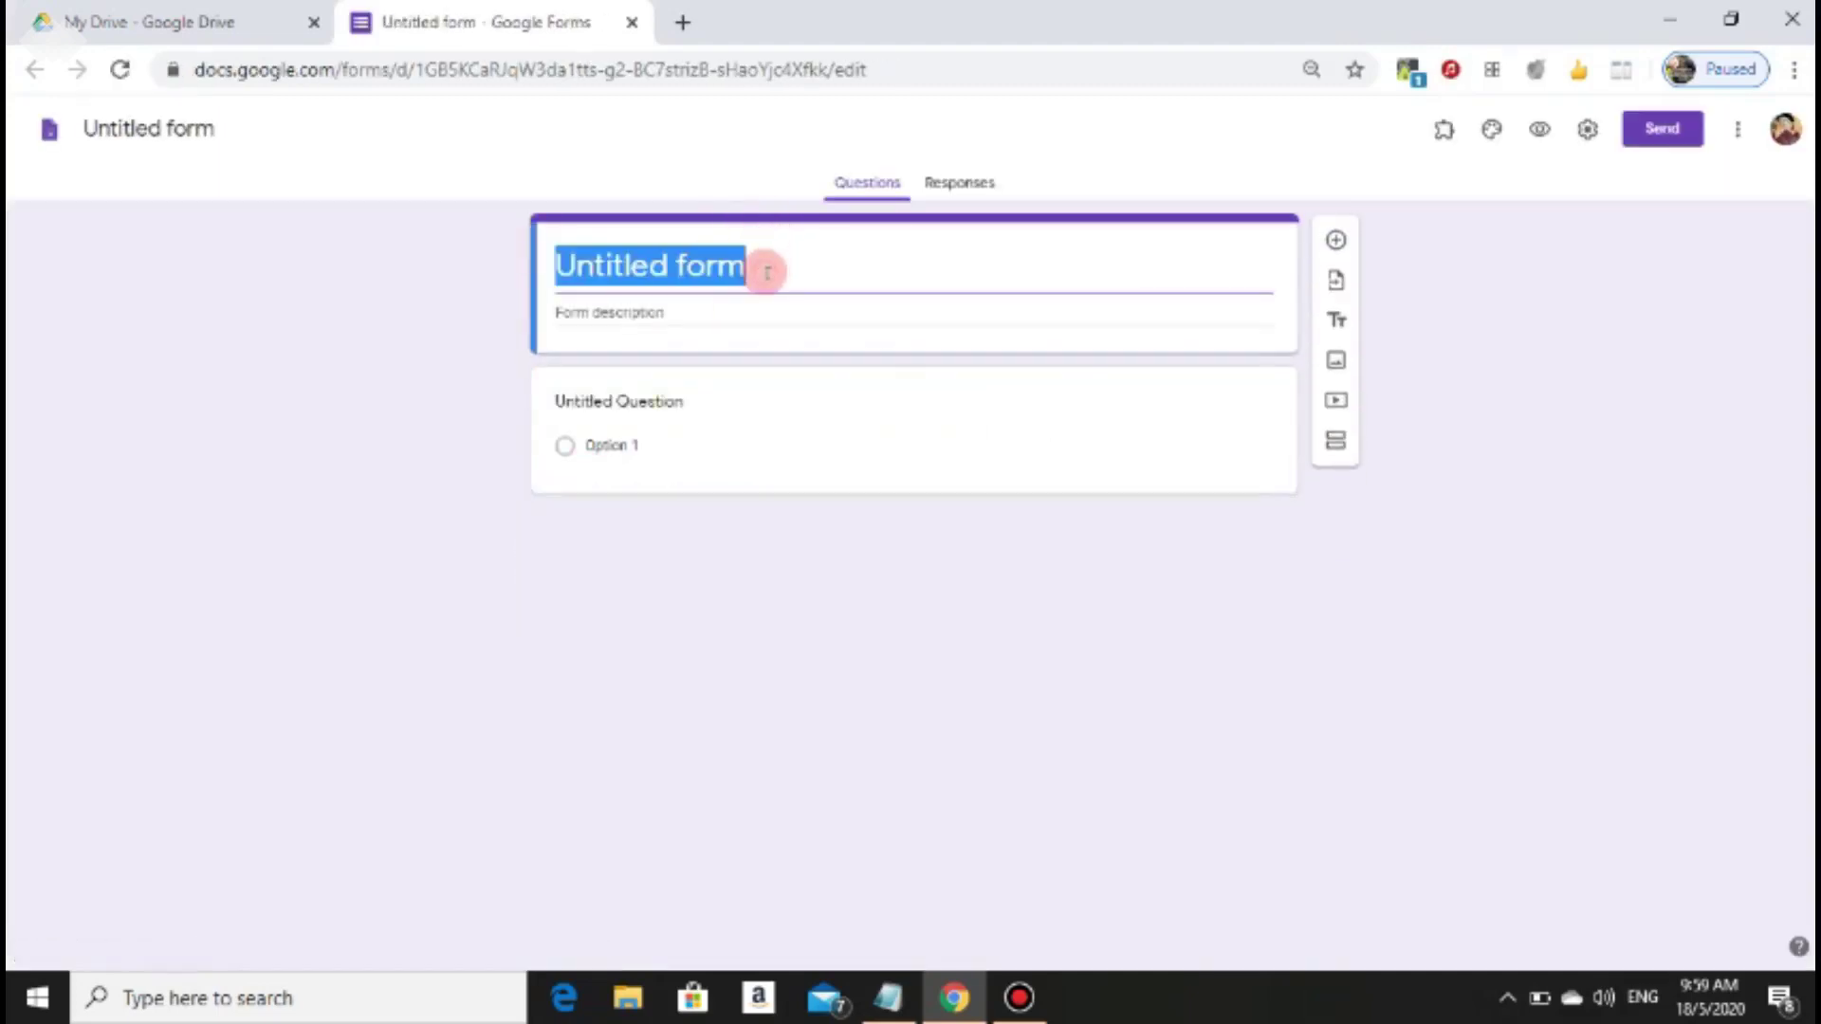
key("BackSpace")
type("soalan ")
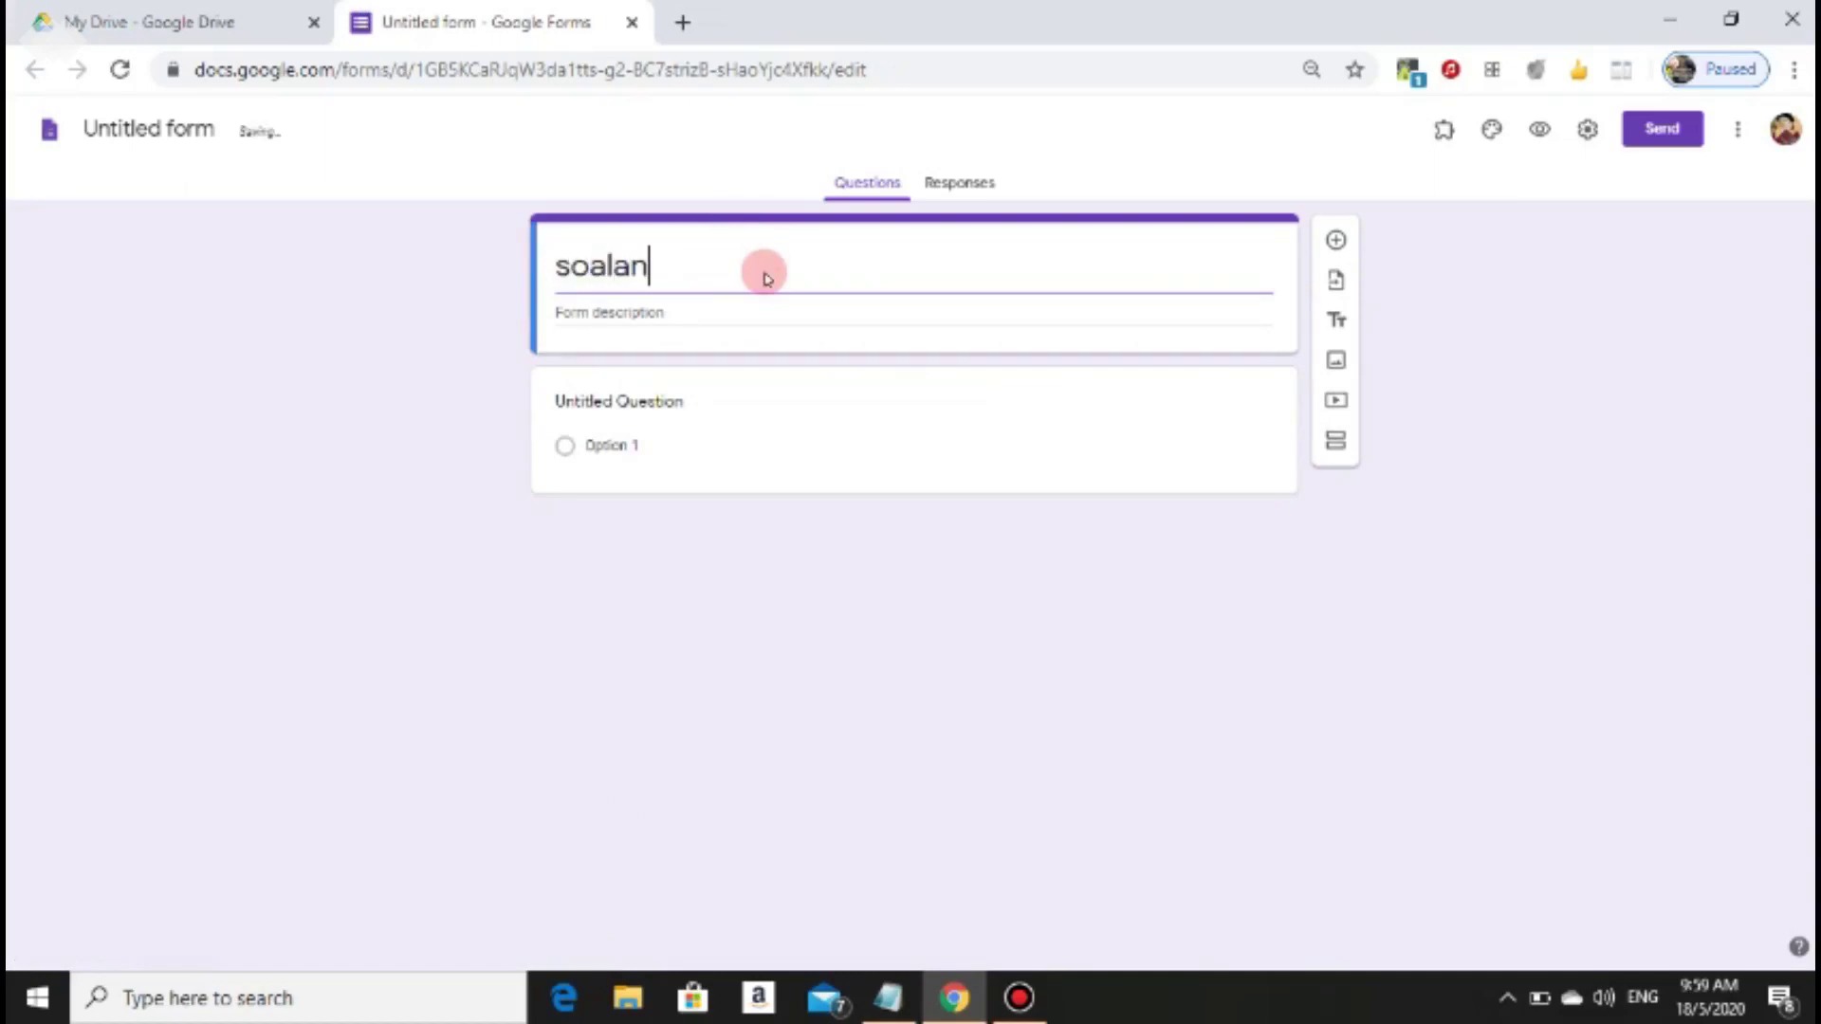
type("ibadah")
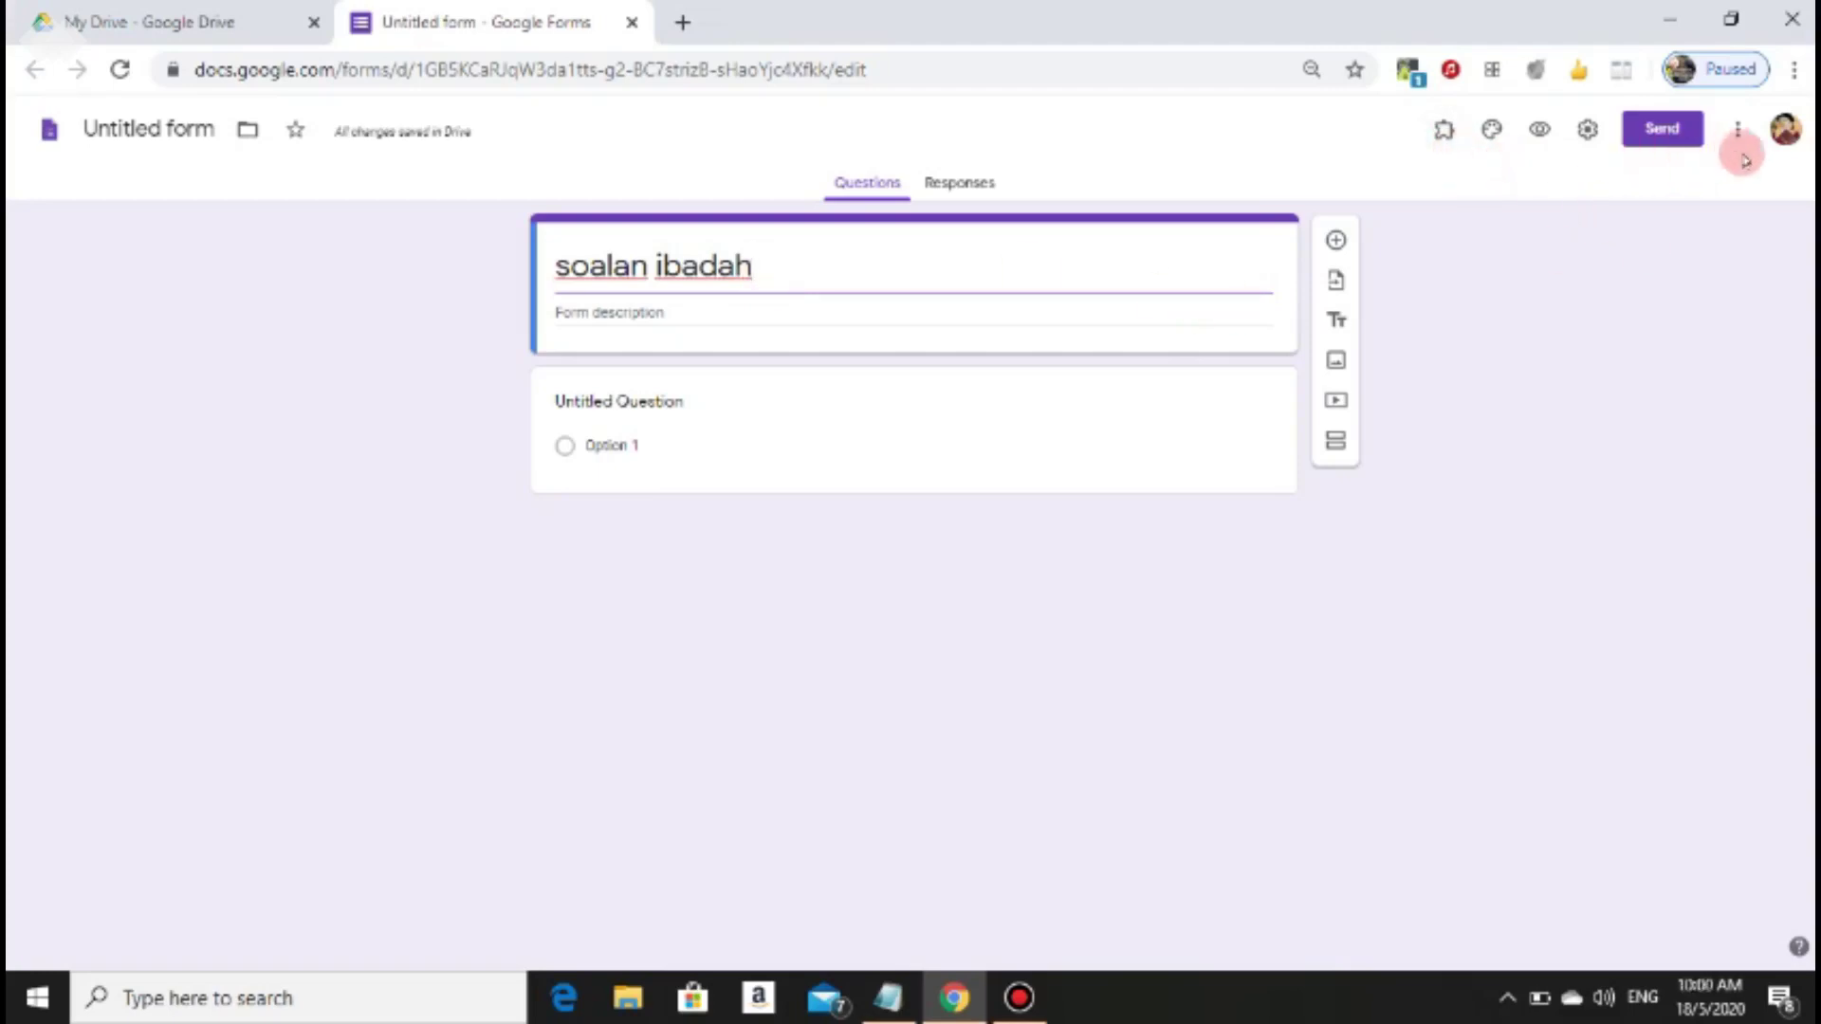
Check which add-ons are installed, then open the form's More options menu
left_click(1444, 137)
left_click(1445, 188)
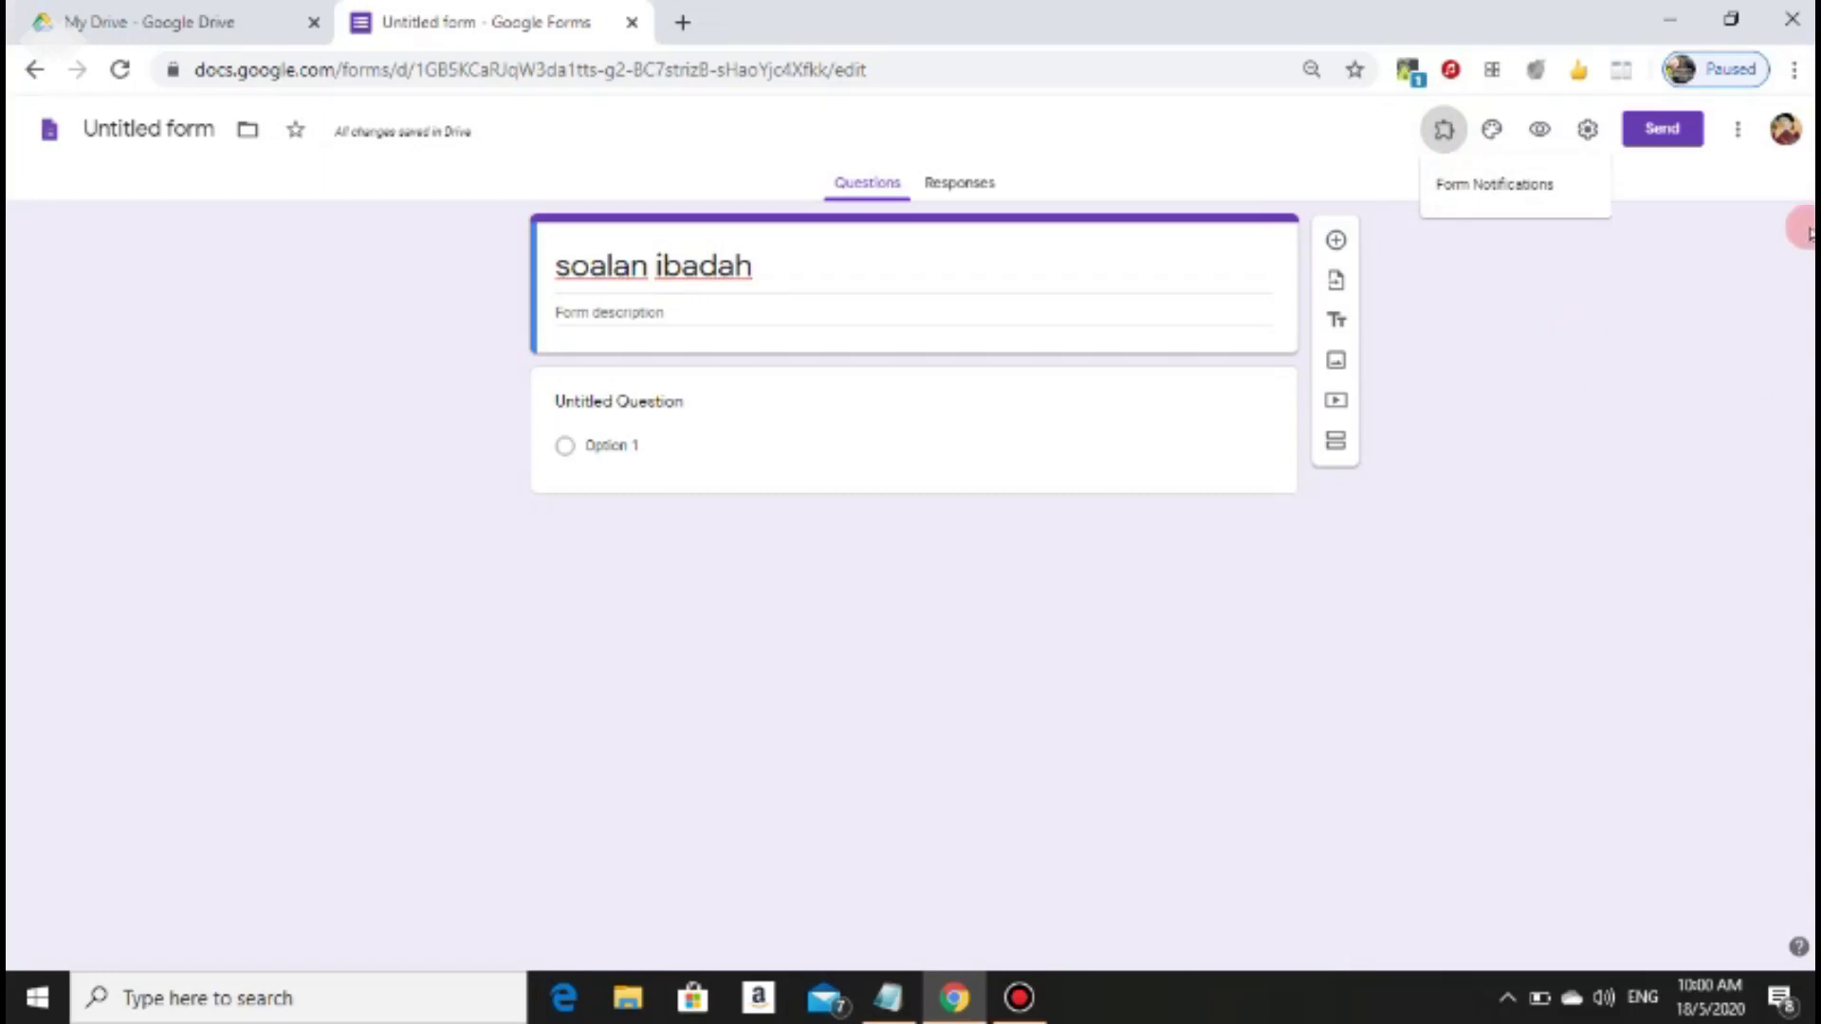
left_click(1740, 138)
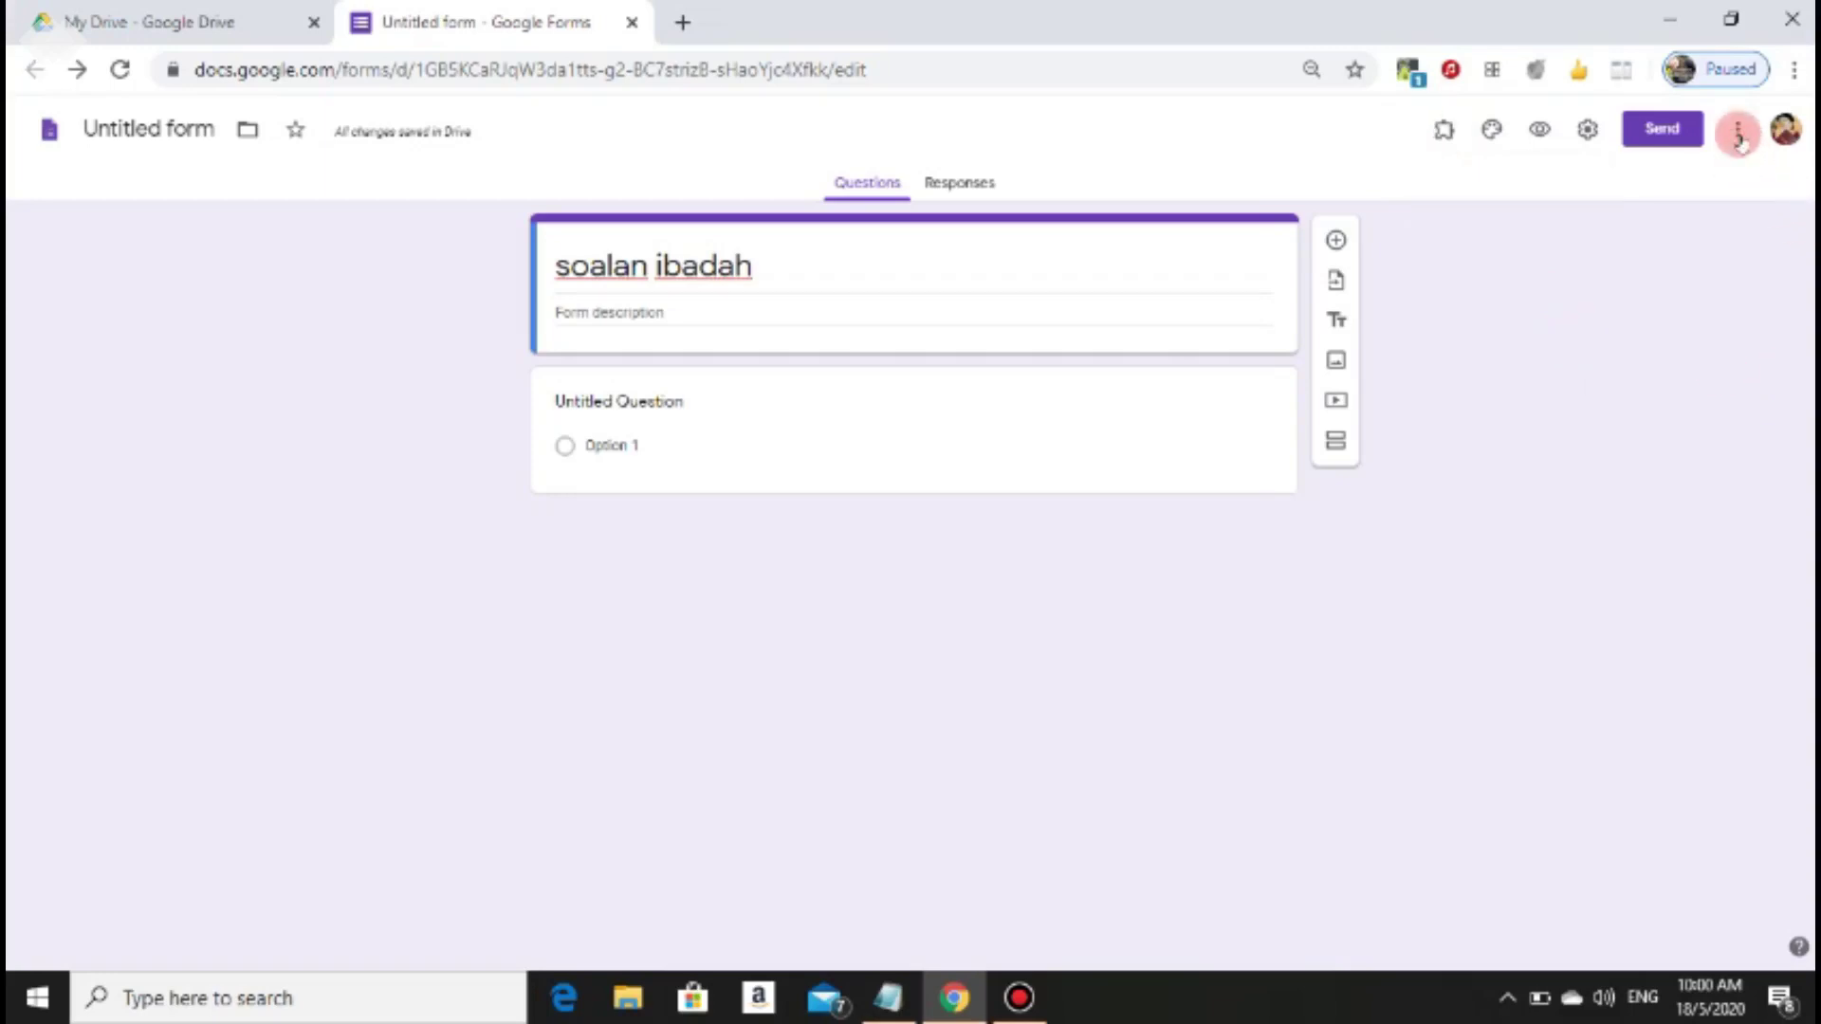
left_click(1739, 139)
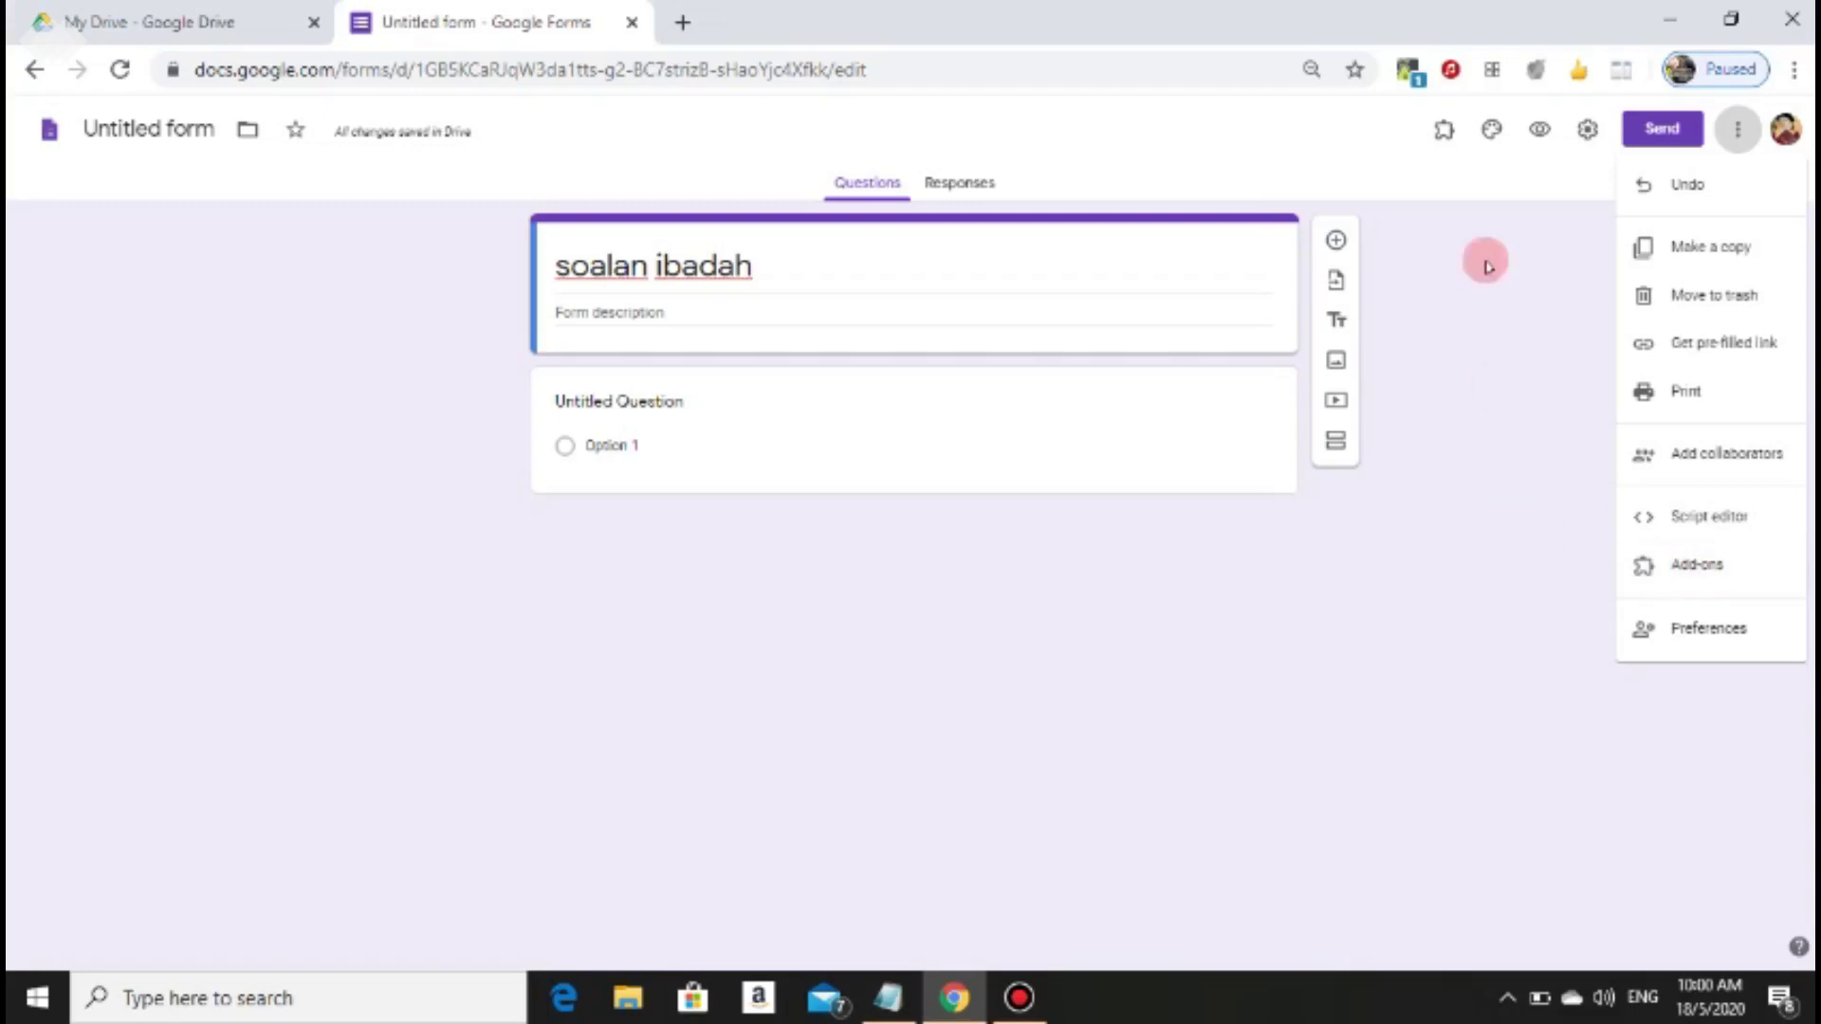
Search the add-on Marketplace for 'form', open Form Builder by Jivrus, and click Install
left_click(1664, 569)
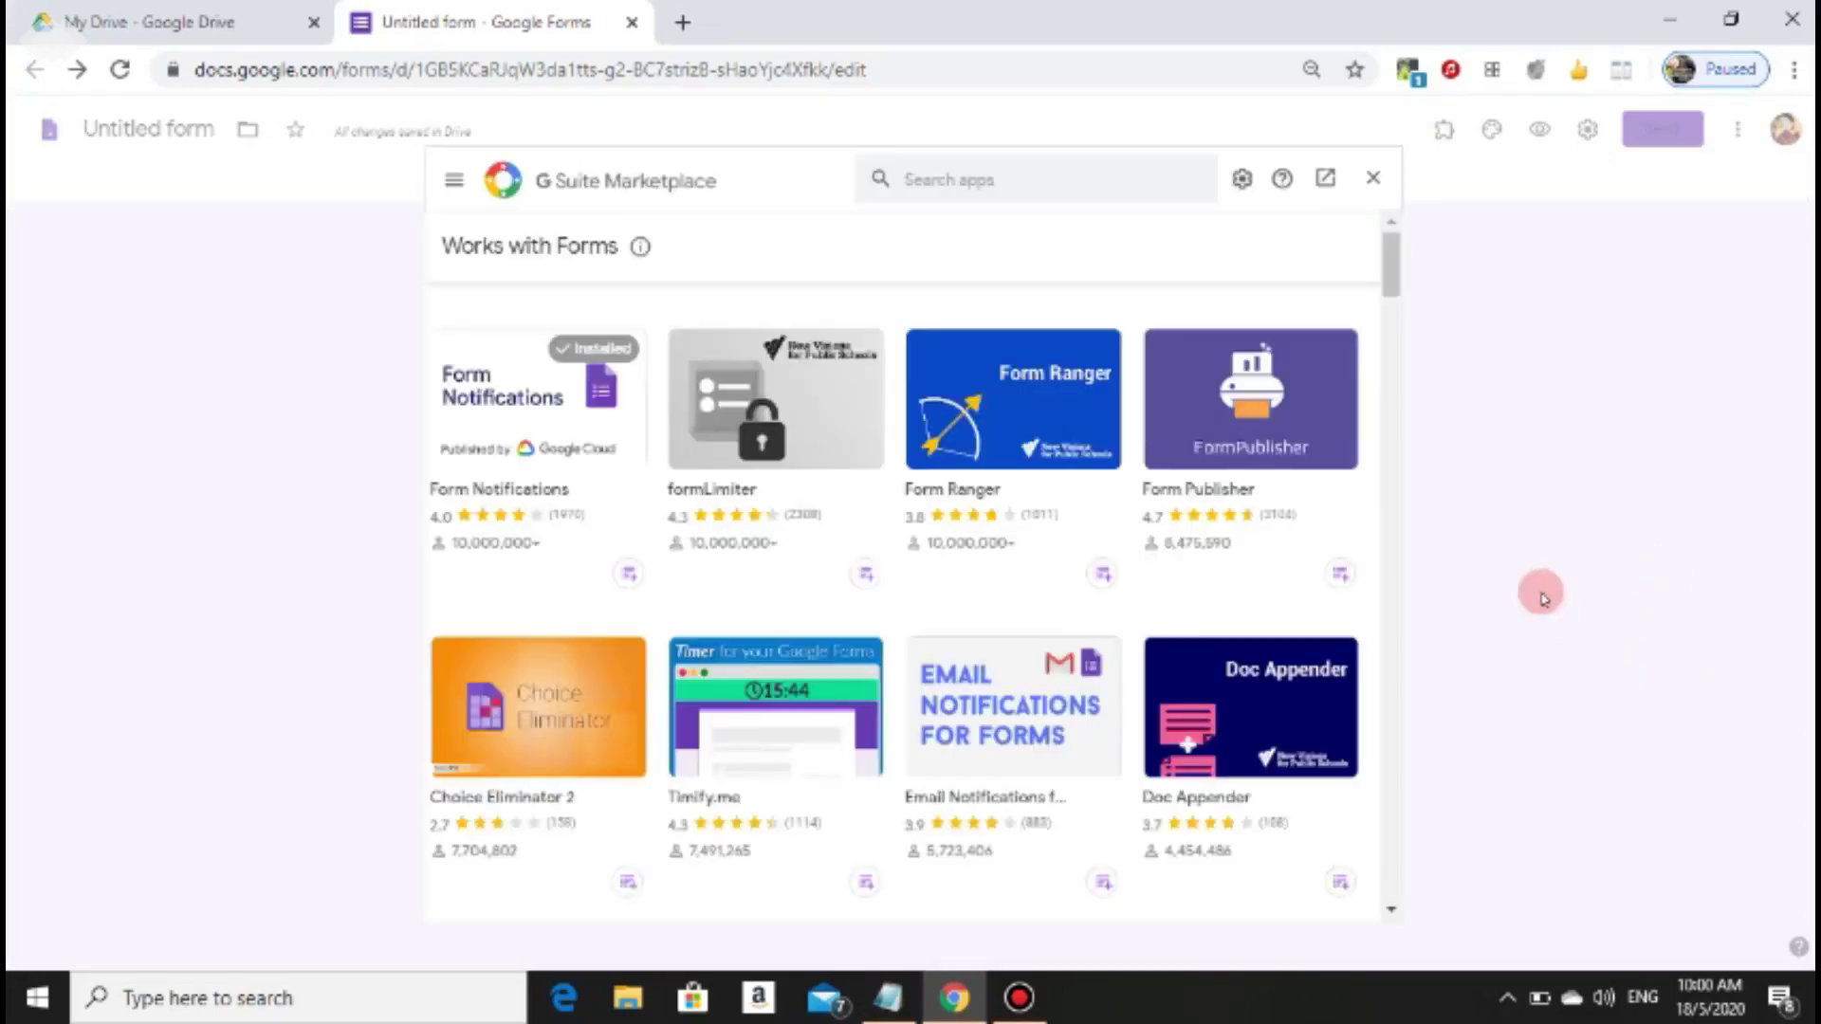
left_click(1035, 174)
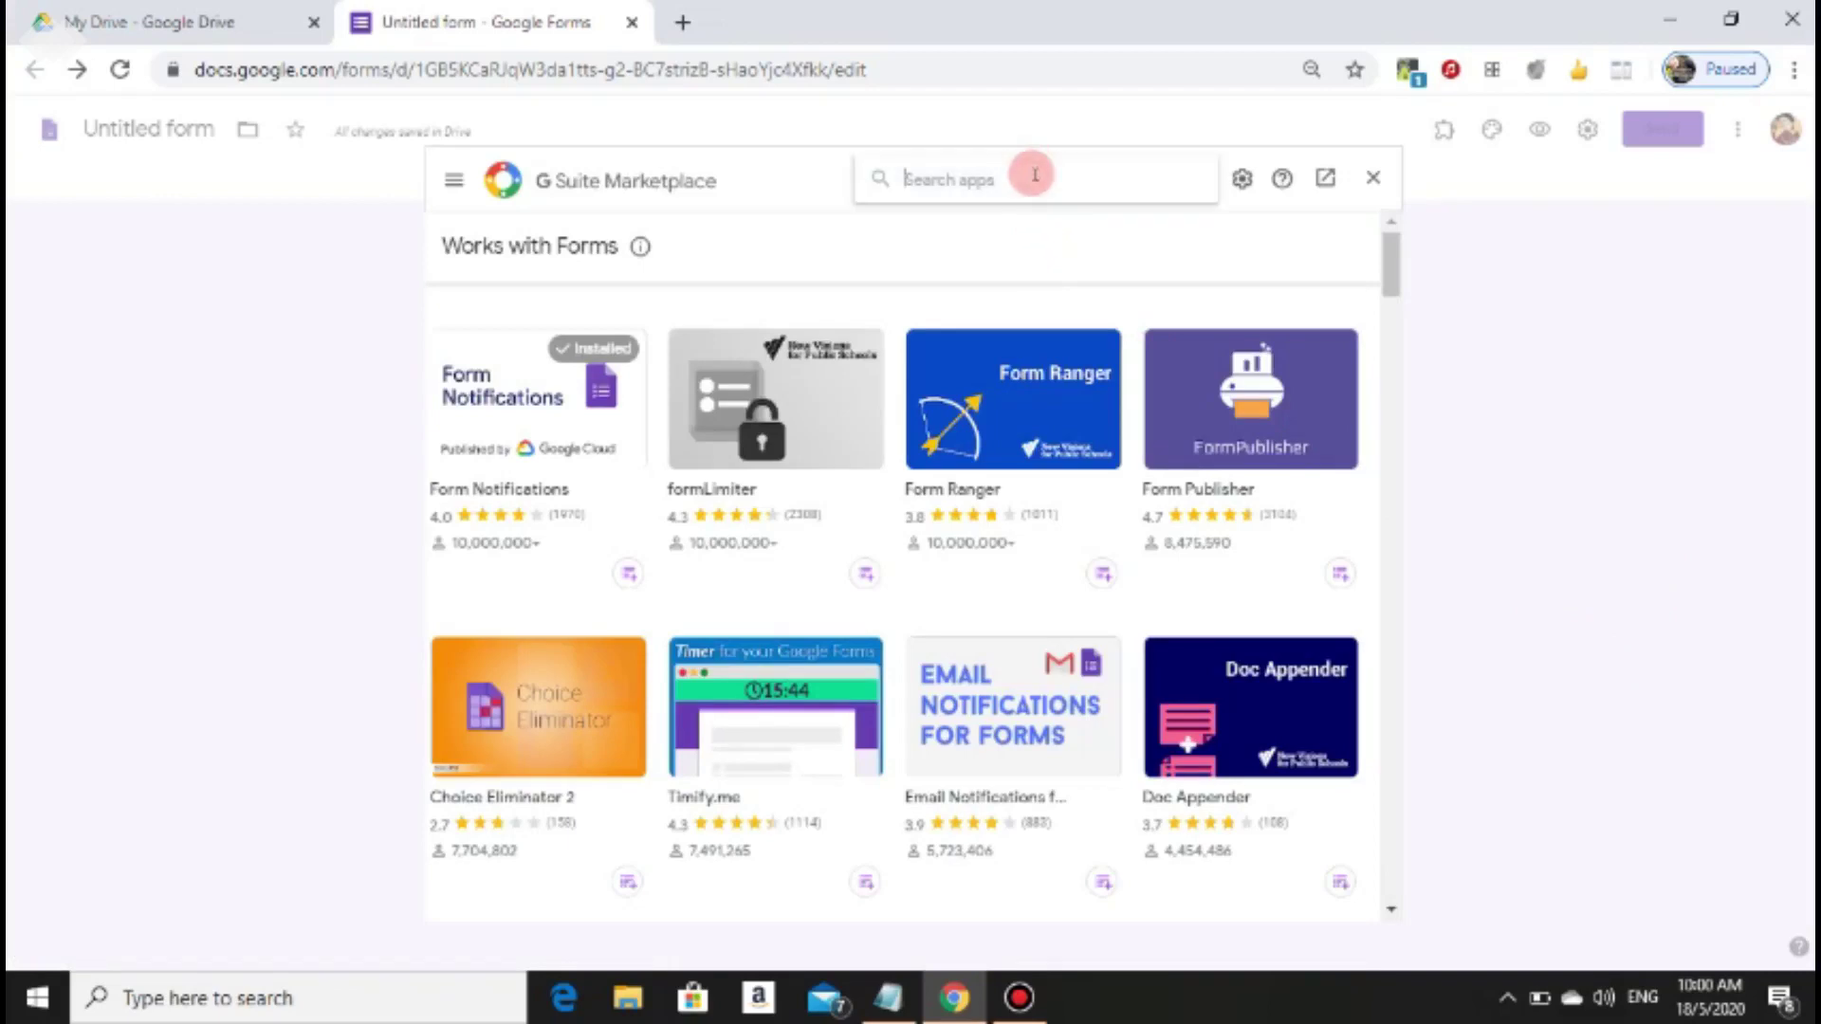
type("f")
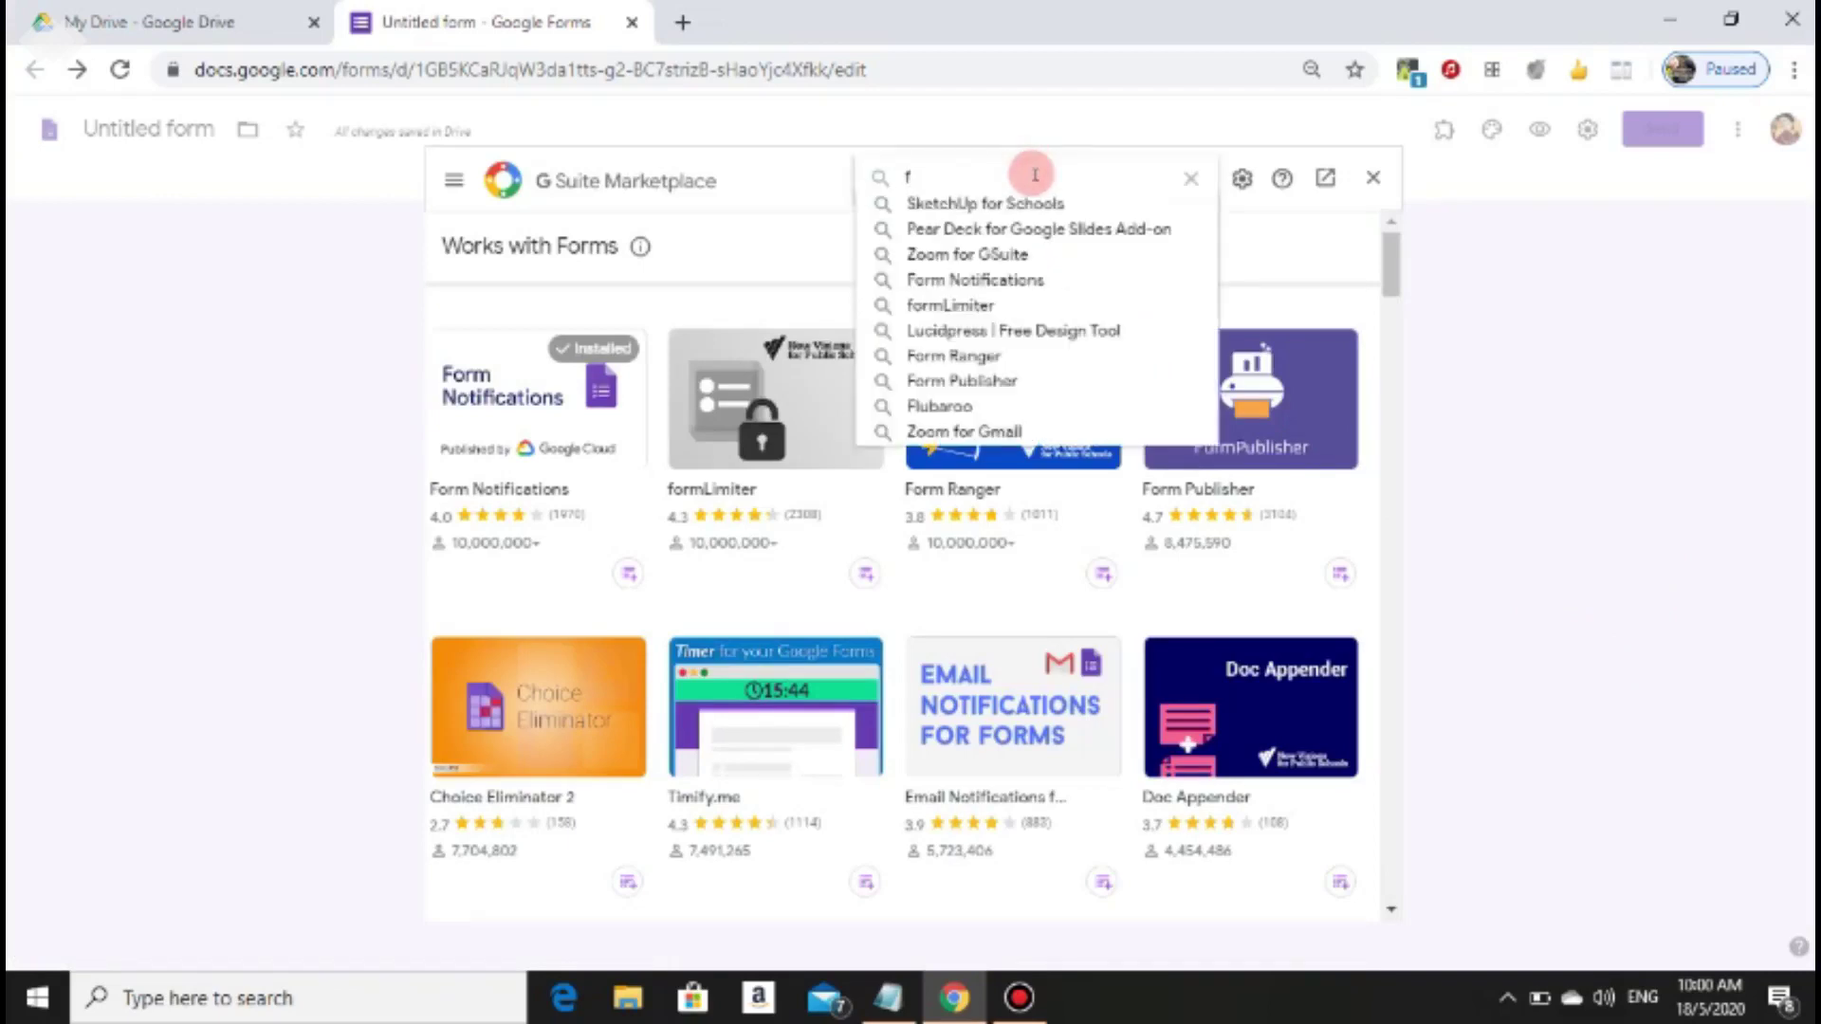
type("o")
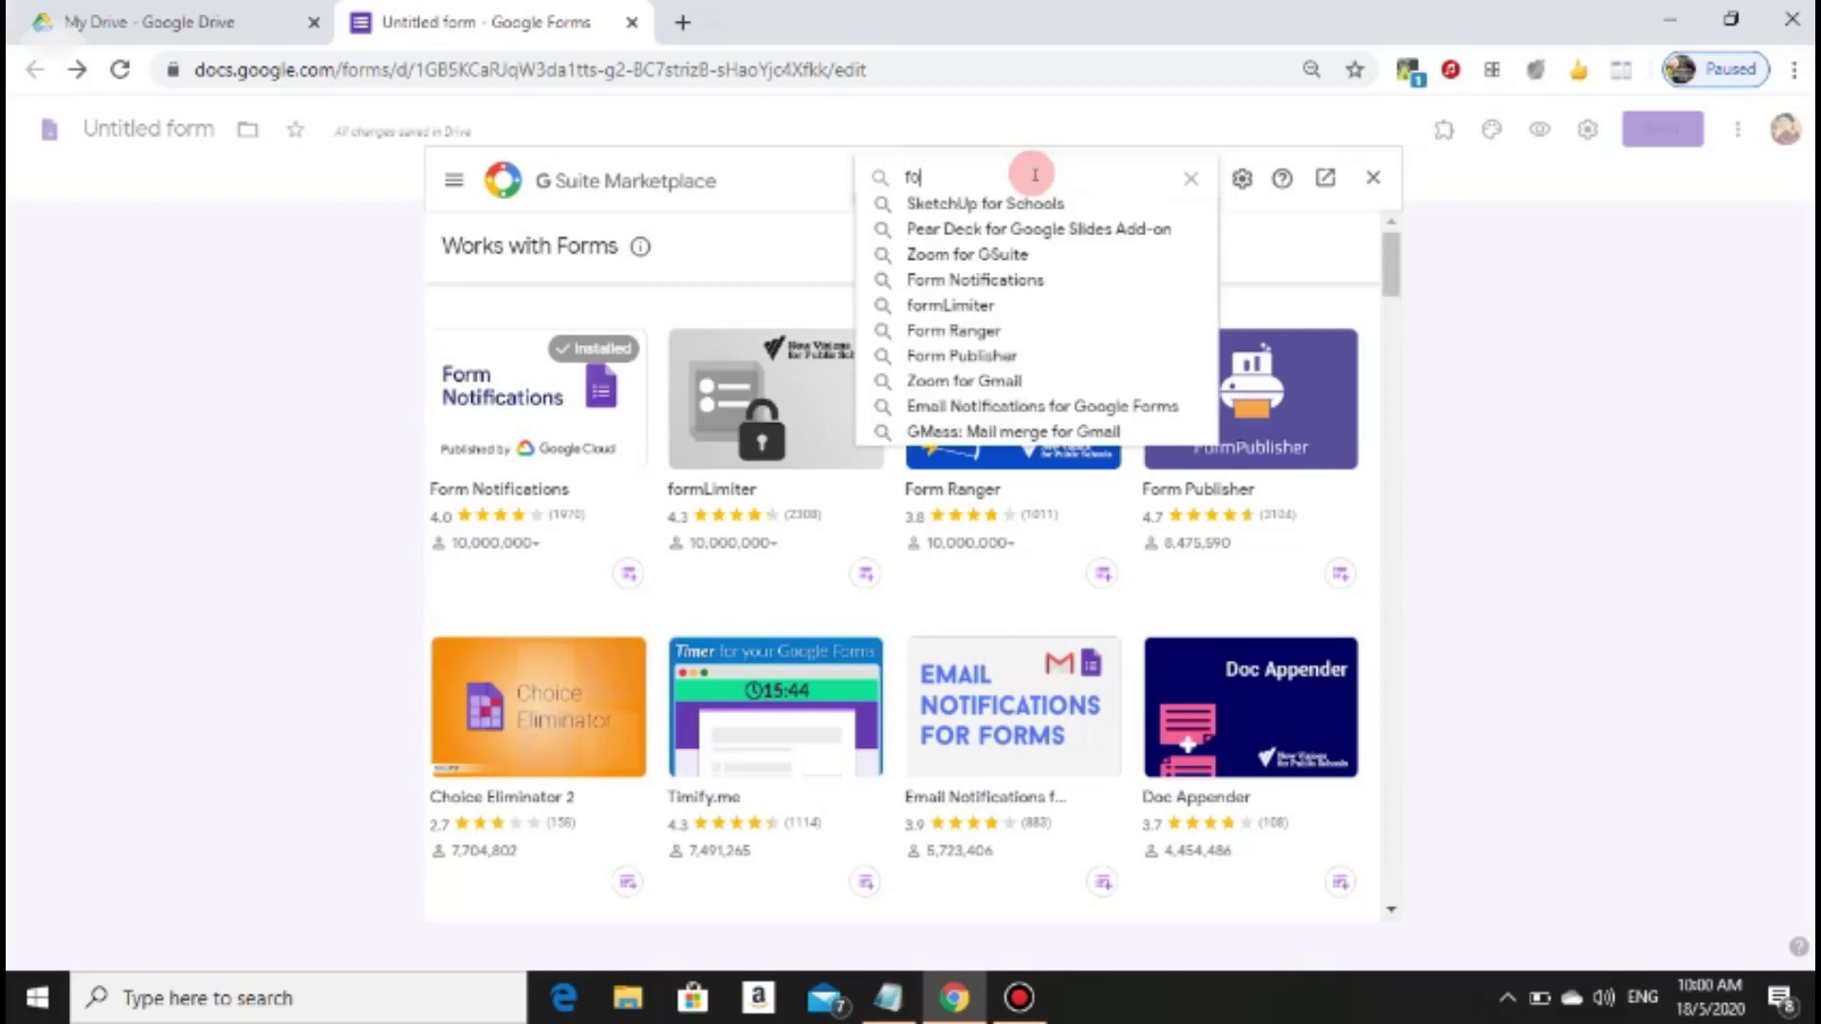
type("rm")
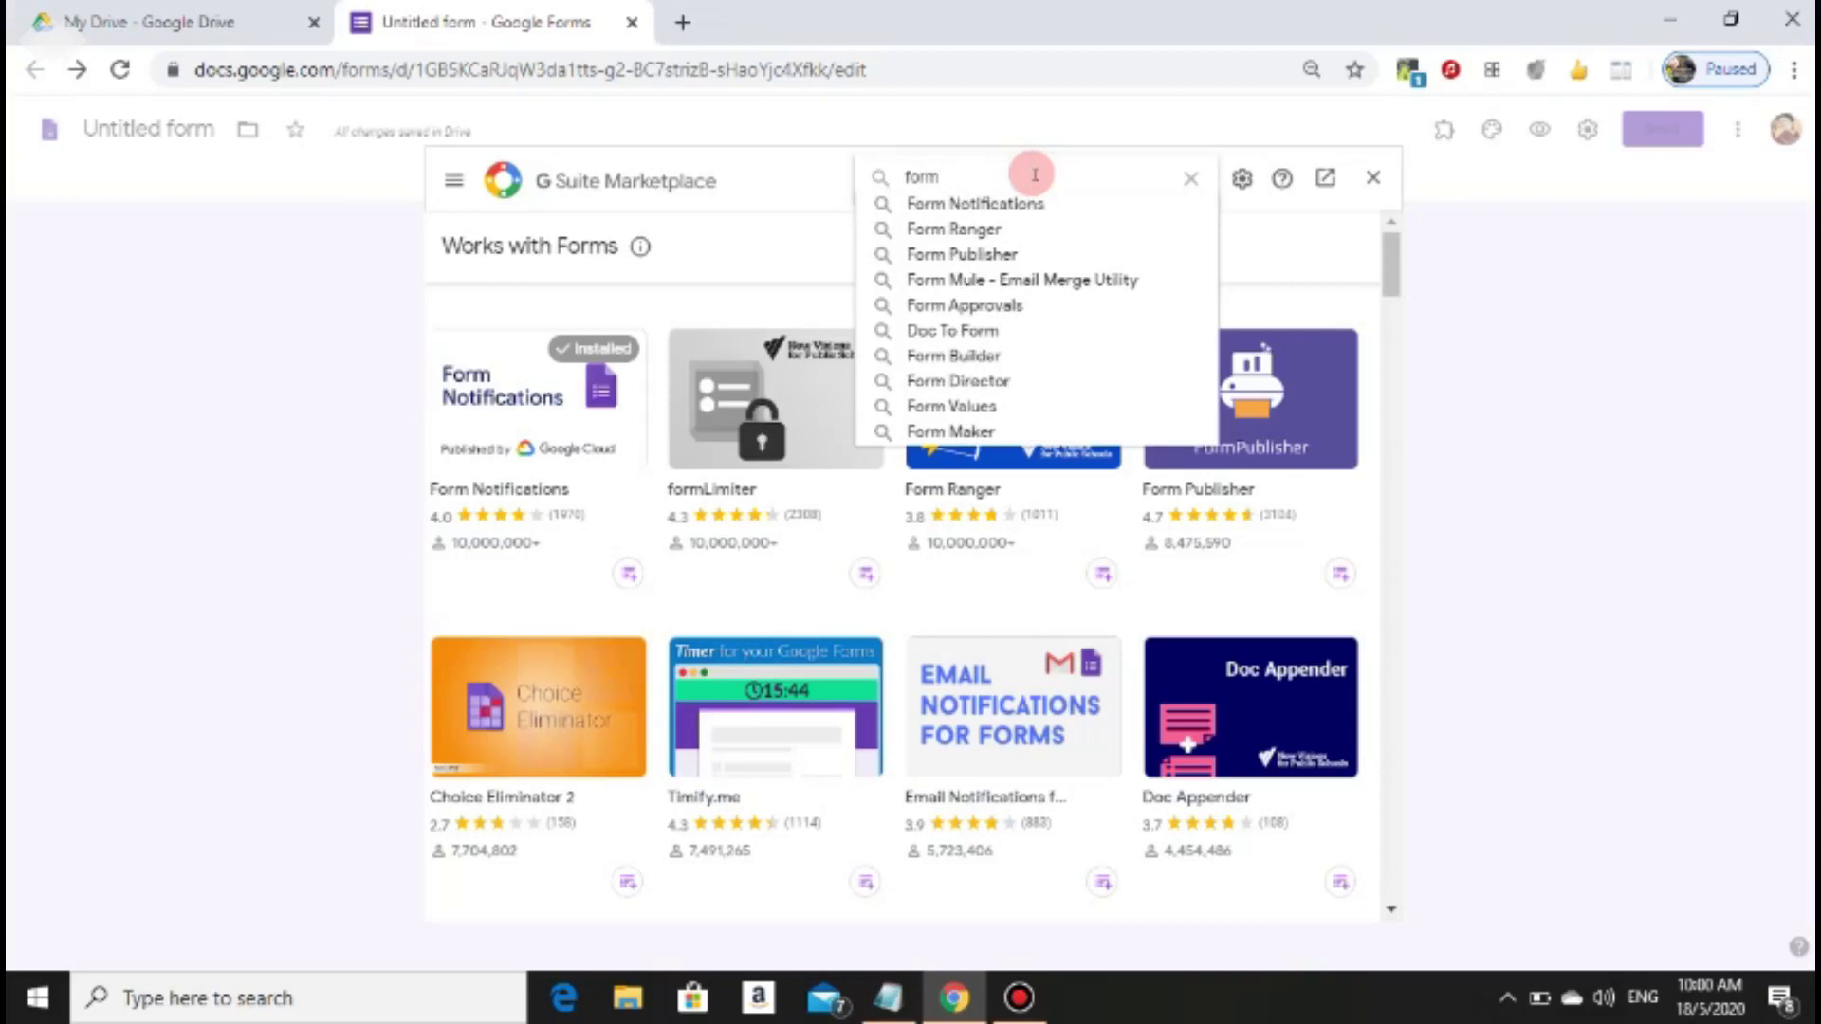
left_click(972, 368)
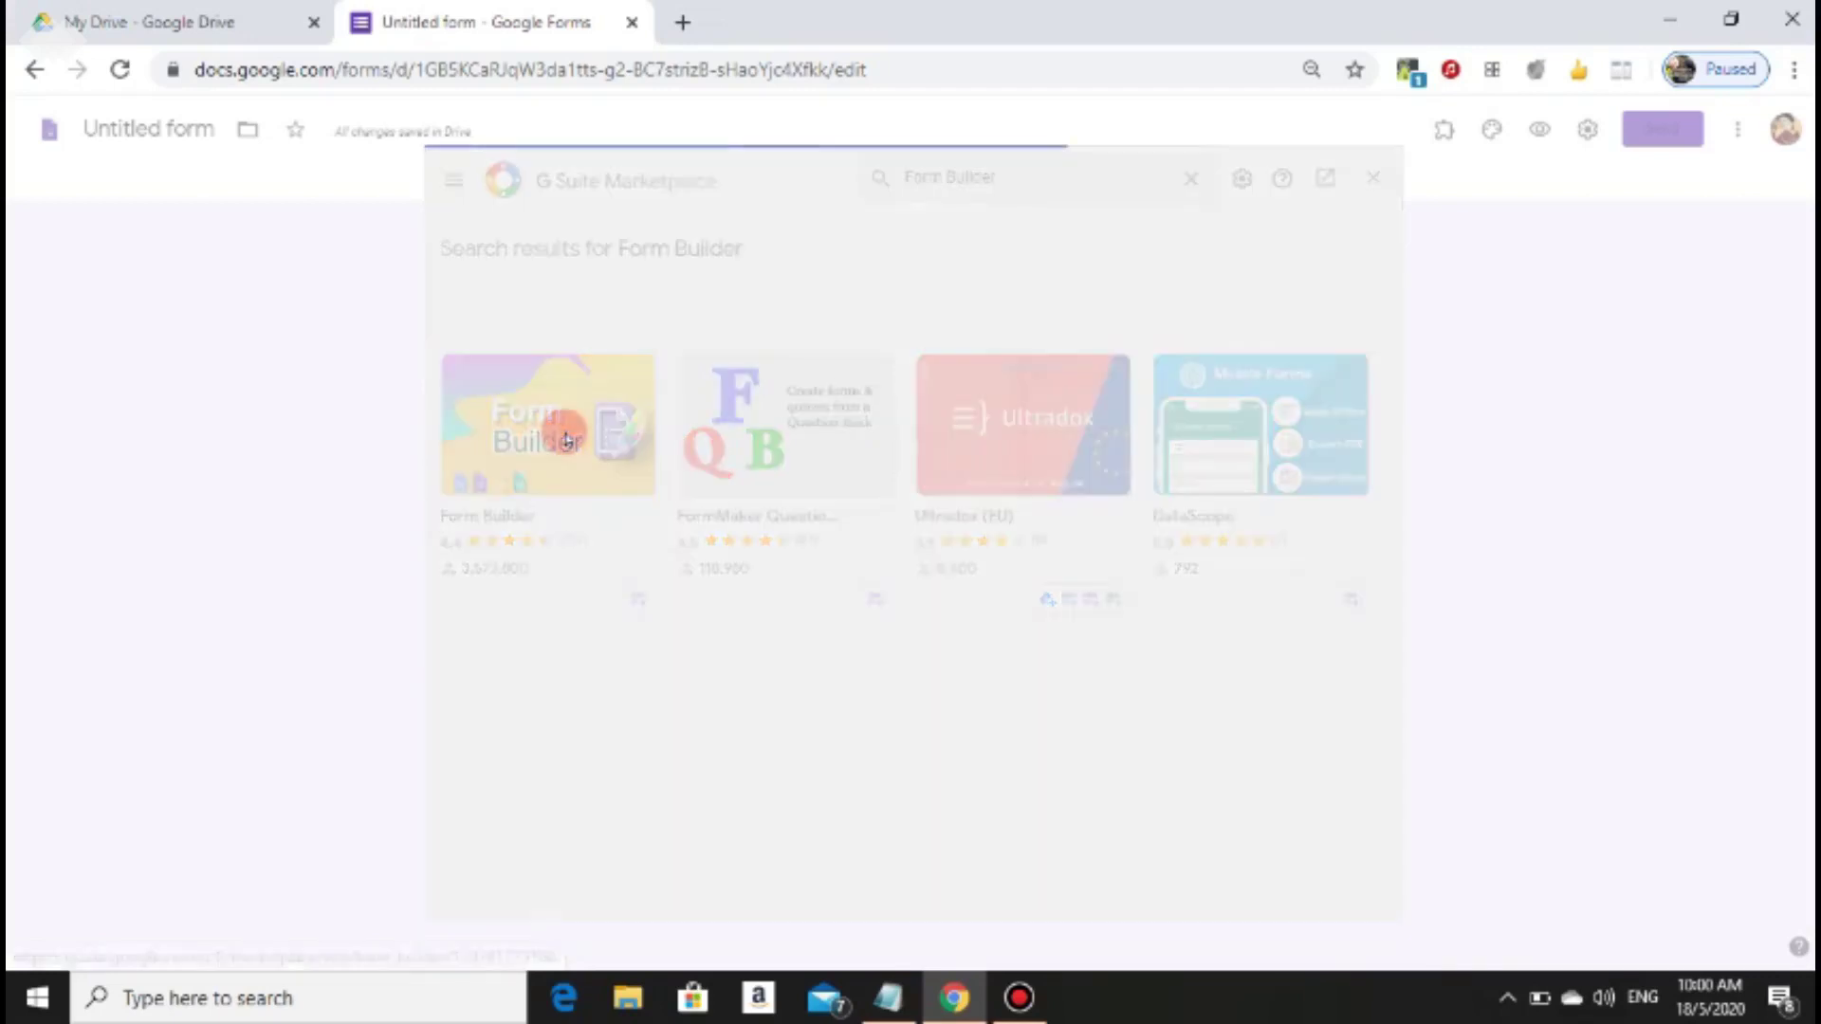
left_click(566, 441)
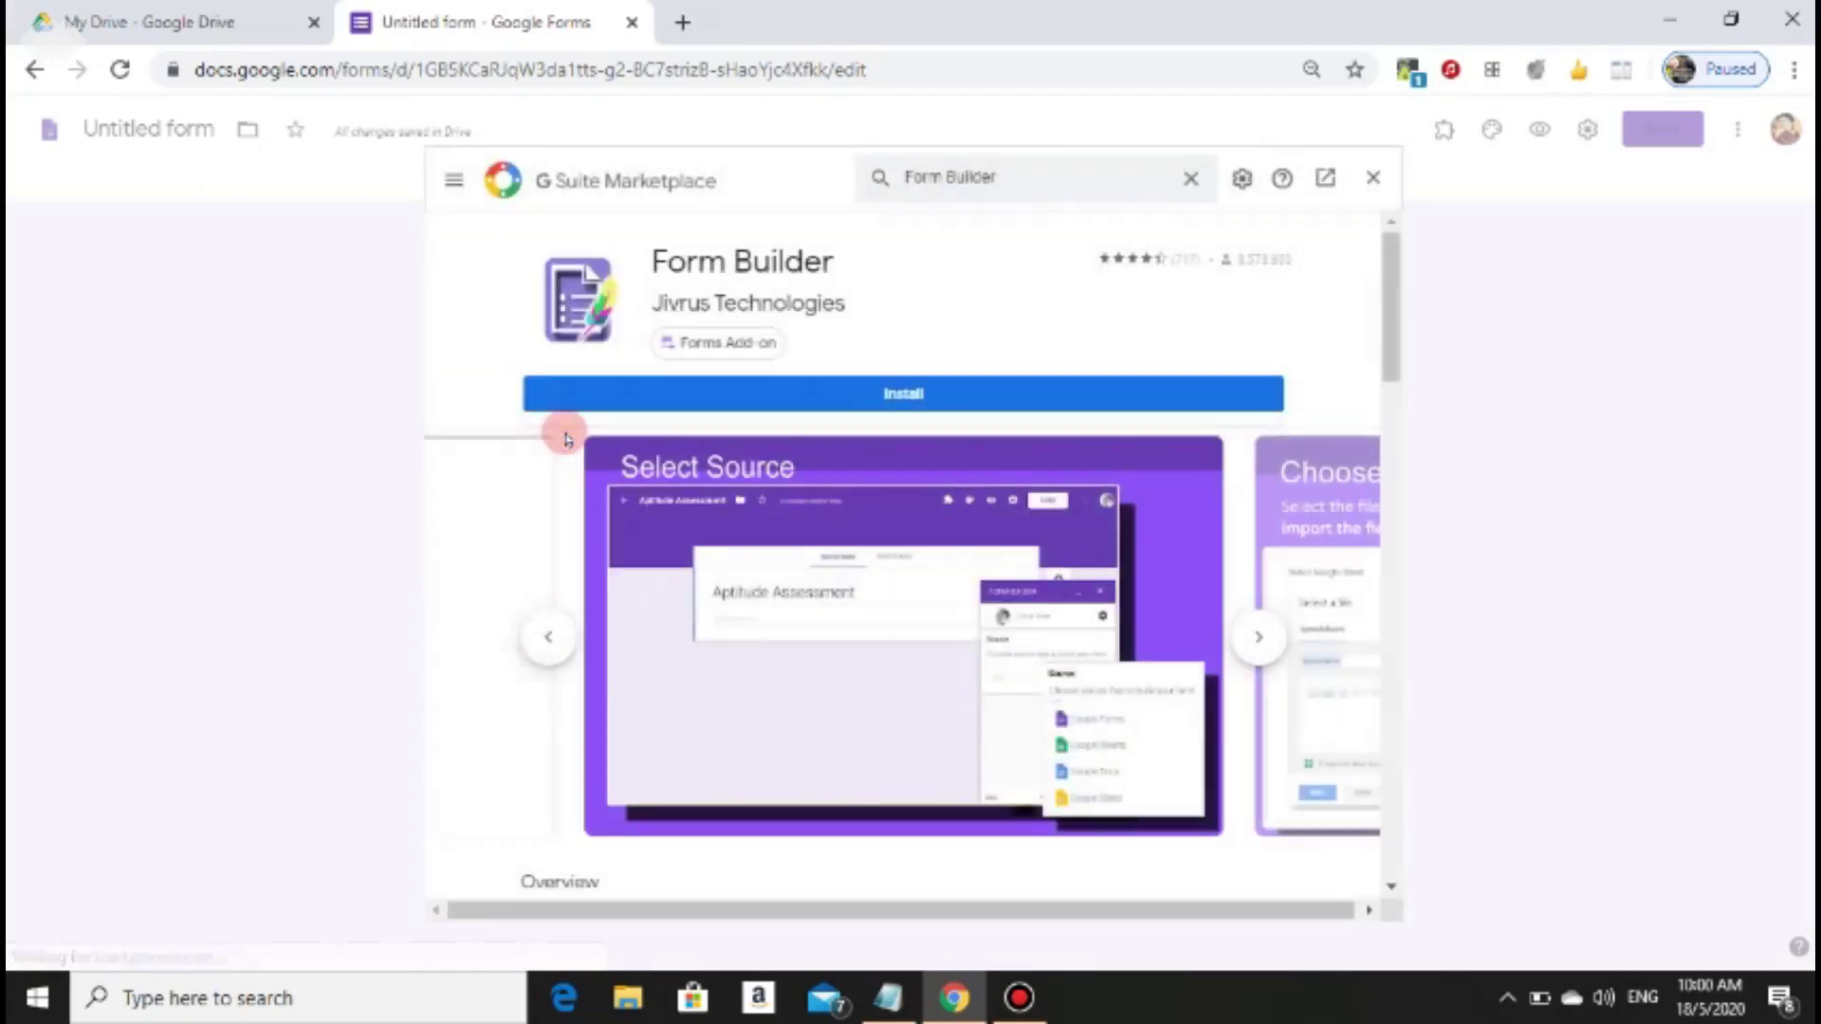
left_click(925, 394)
Grant Form Builder permission to install on the chosen Google account
left_click(924, 396)
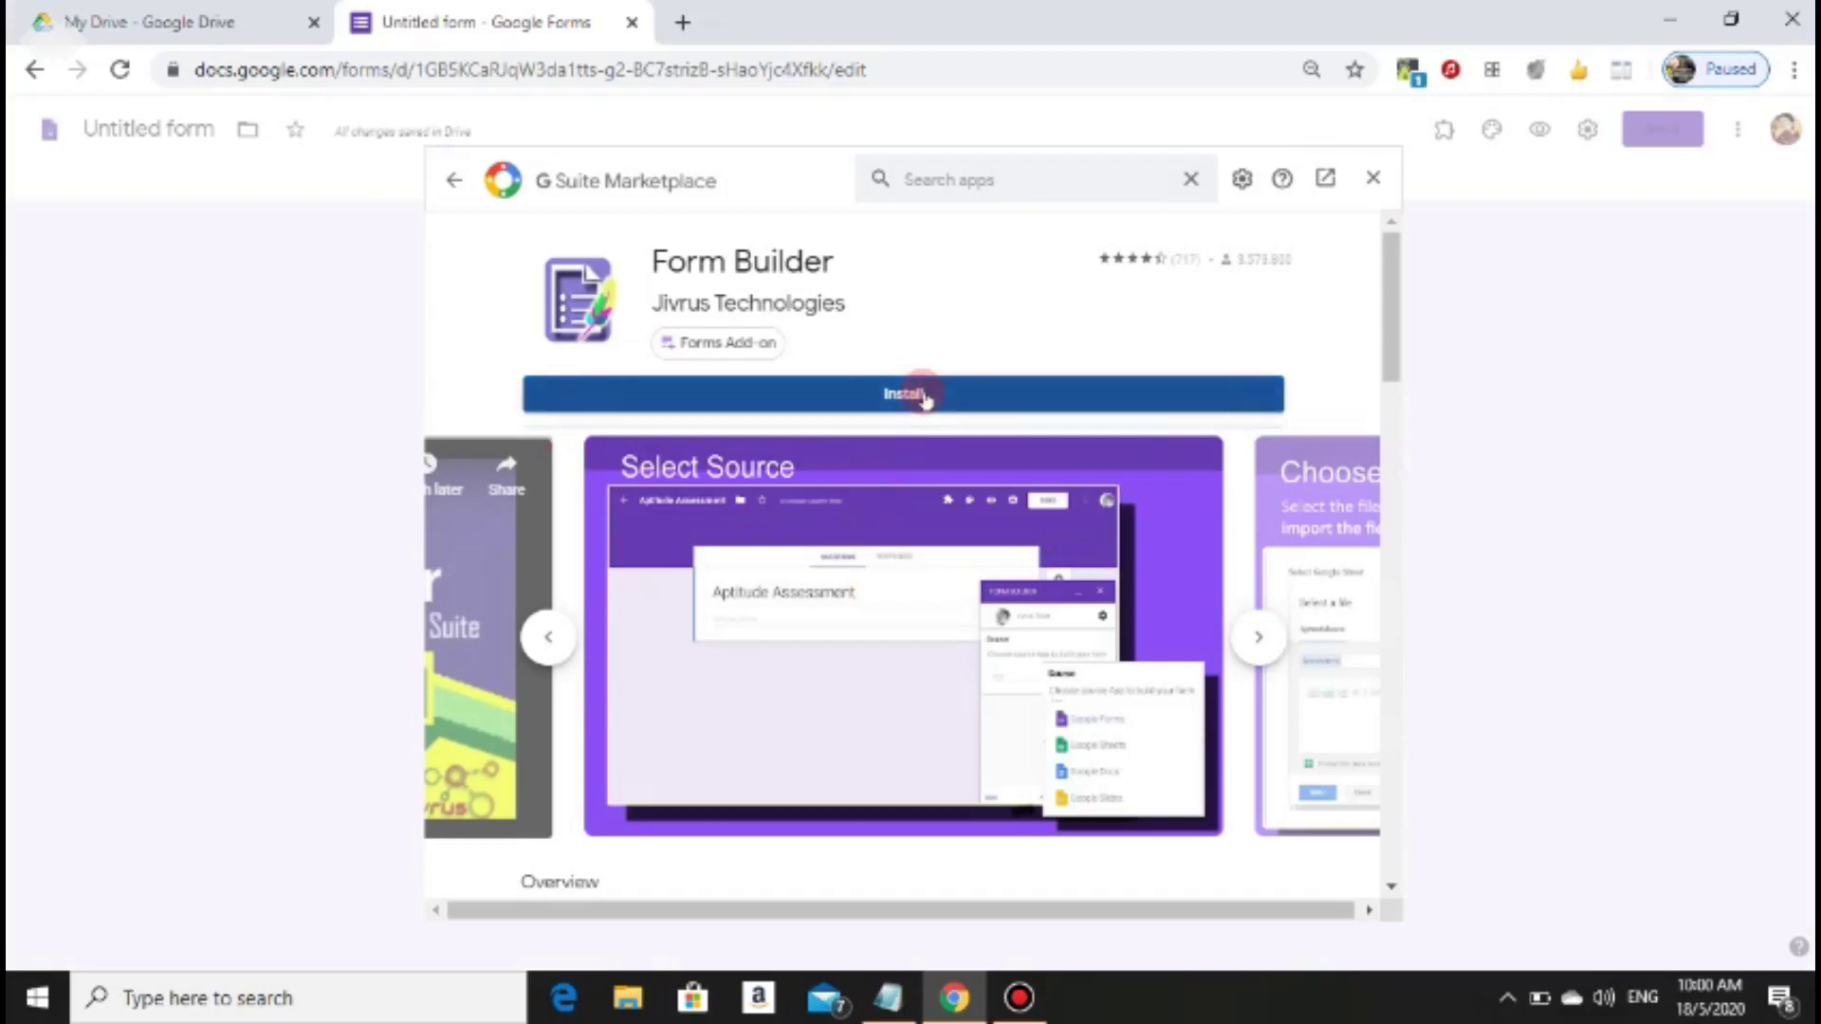
left_click(1060, 663)
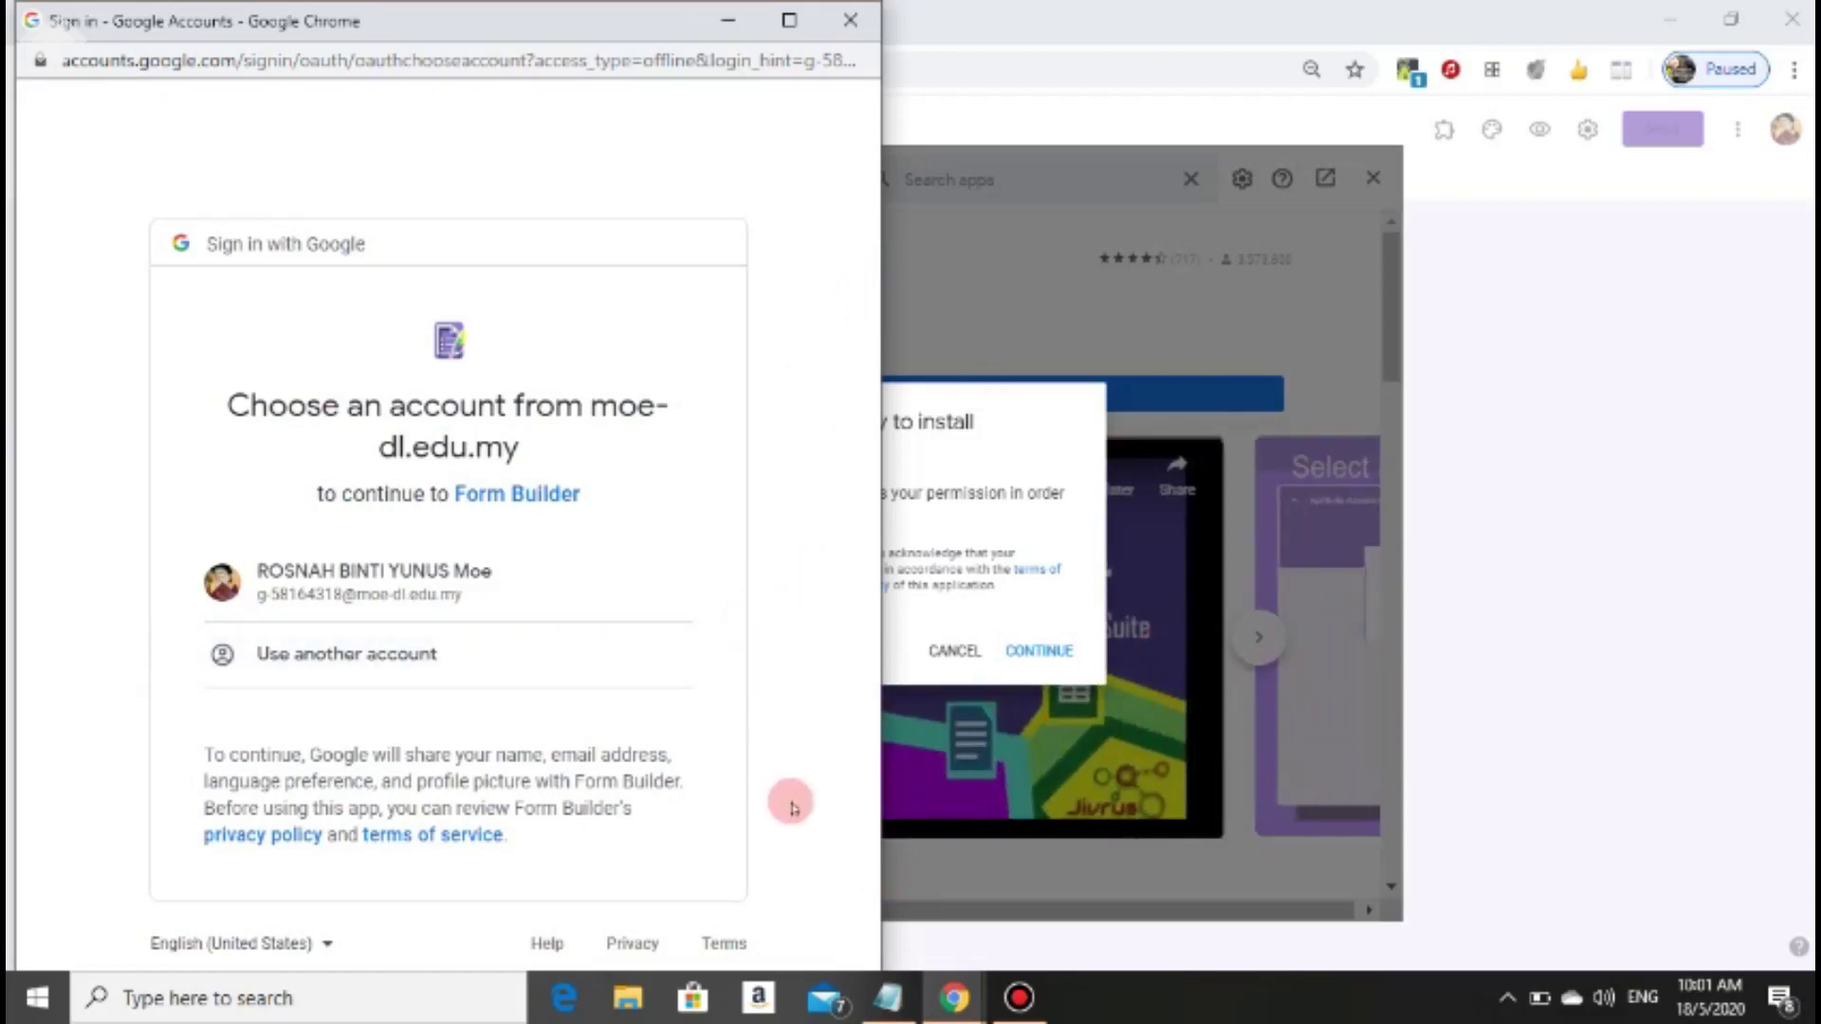
left_click(424, 571)
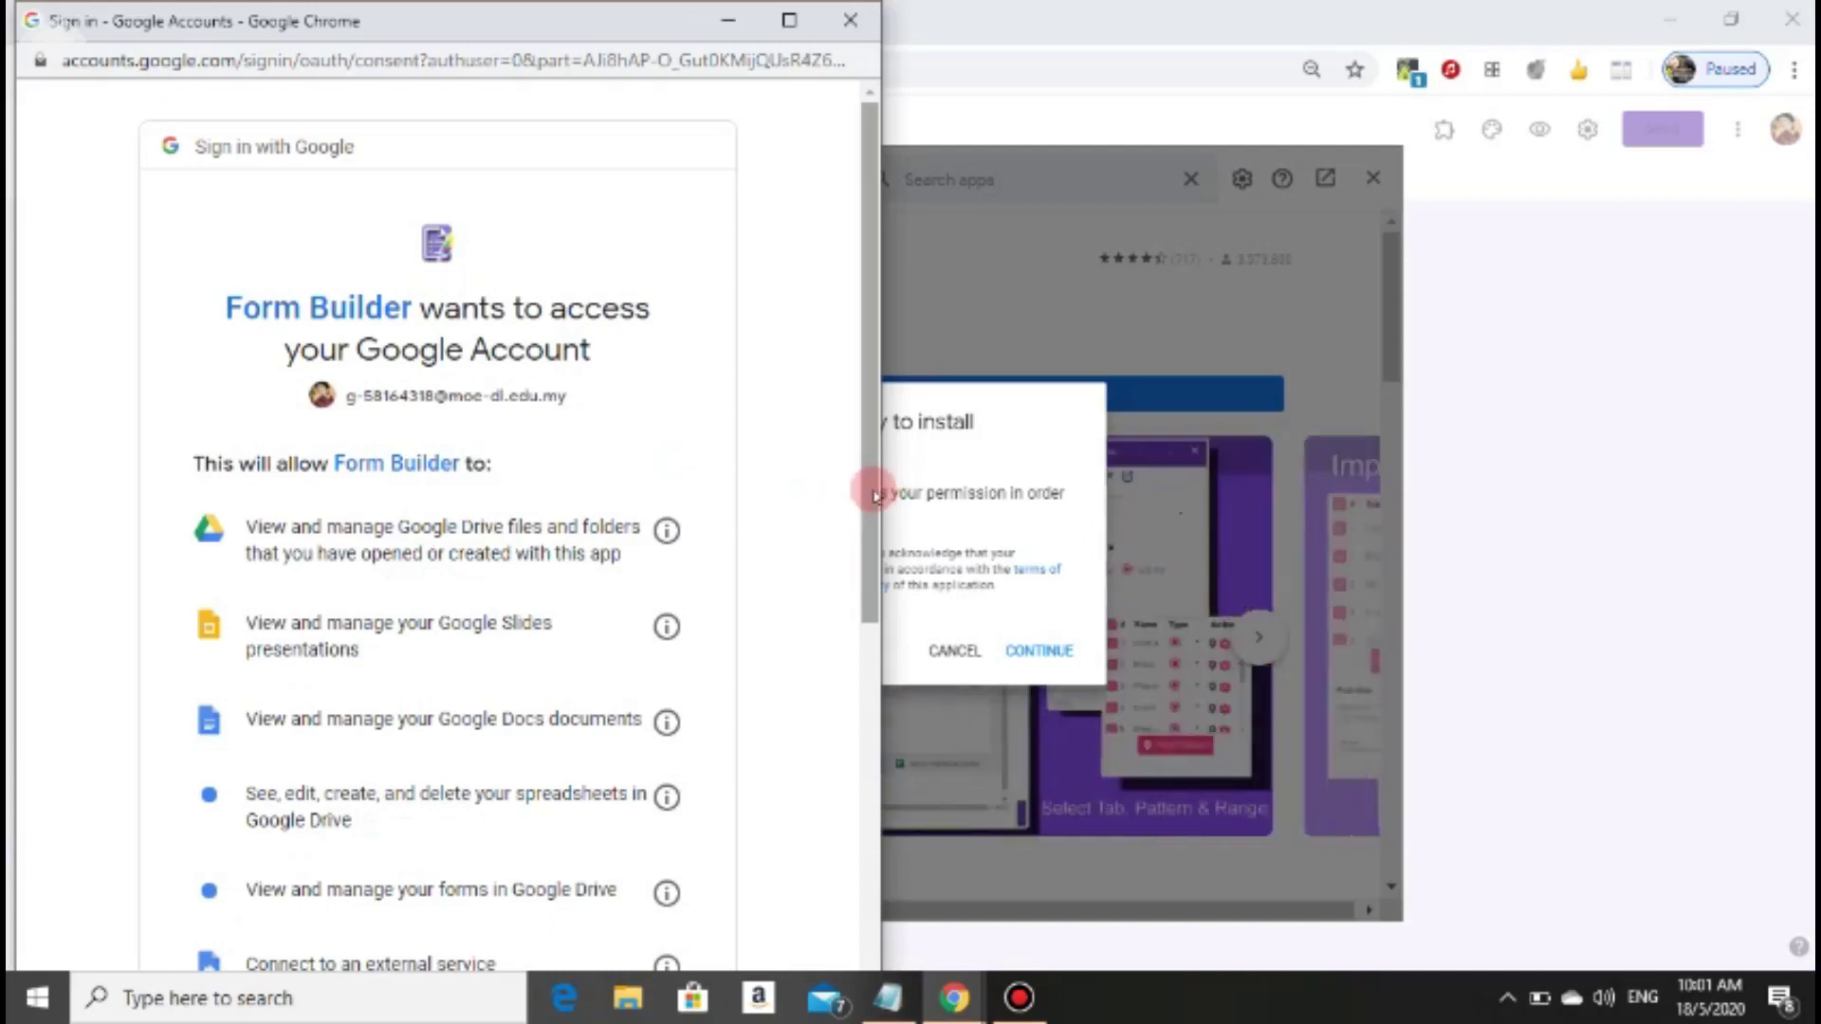
left_click_drag(873, 492, 873, 932)
left_click(637, 857)
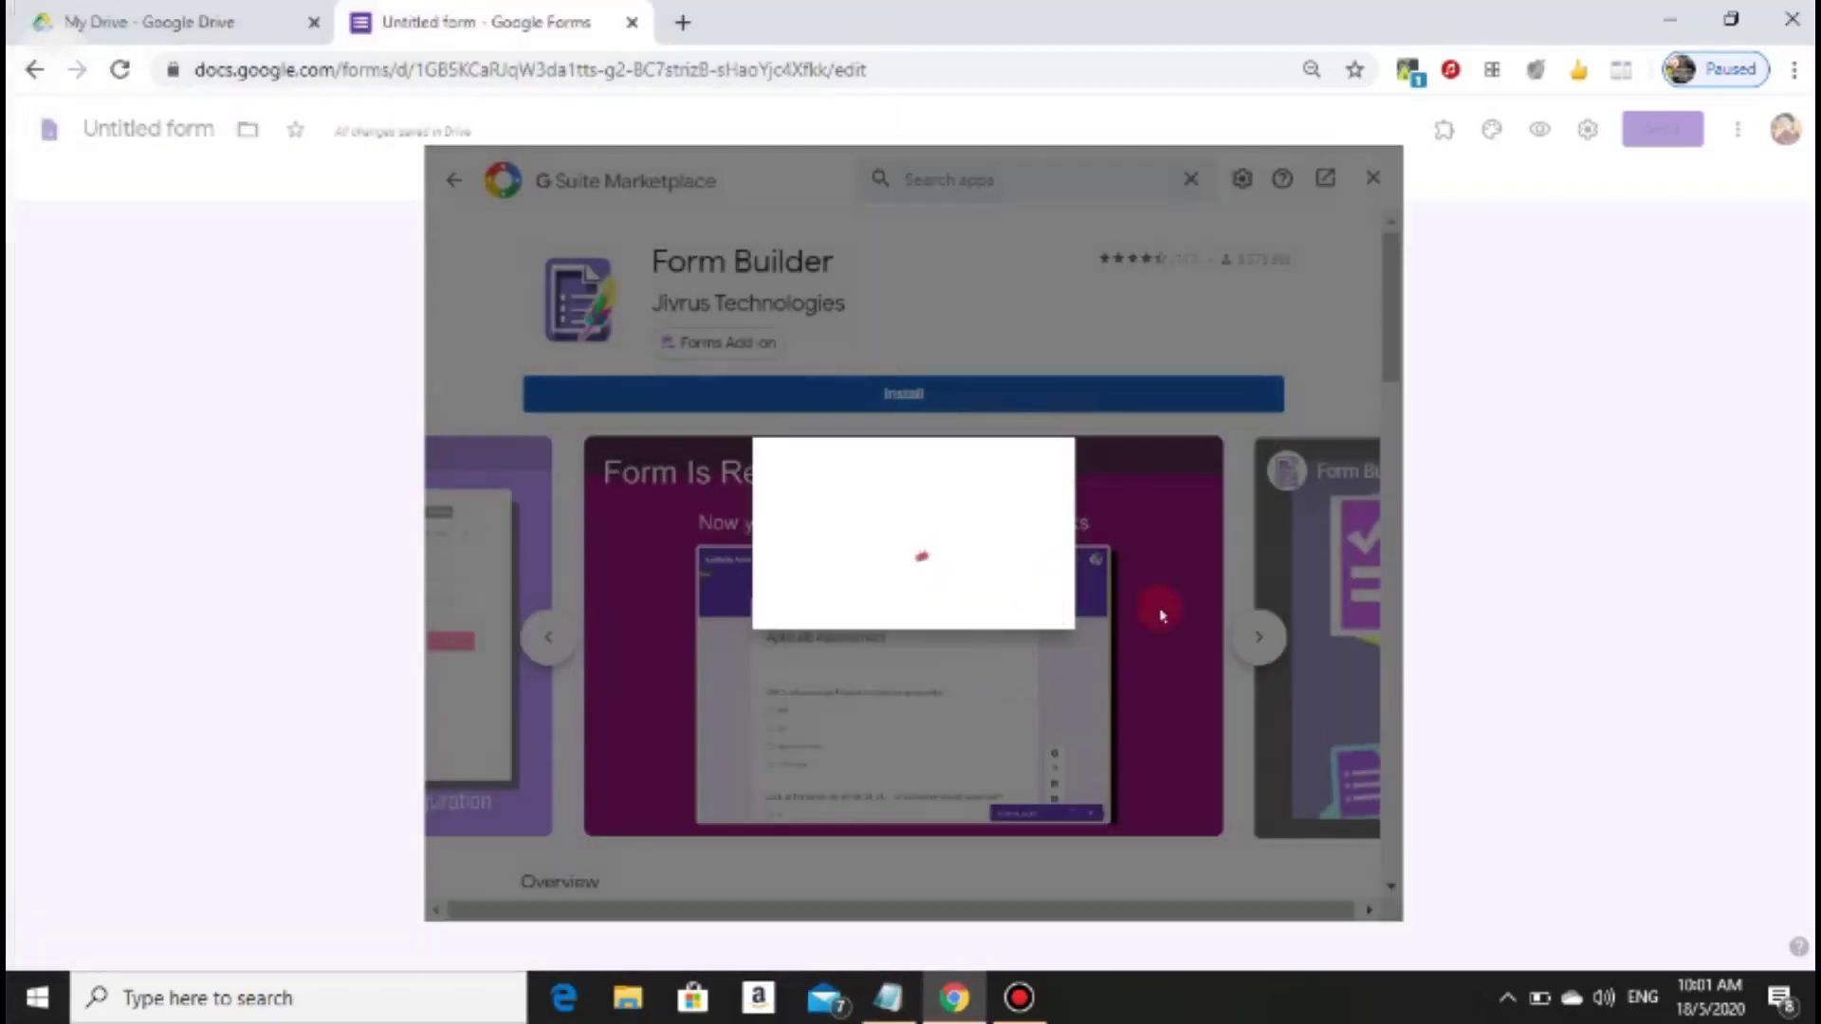
Browse the Form Builder previews and dismiss the installation confirmation with DONE
left_click(1307, 634)
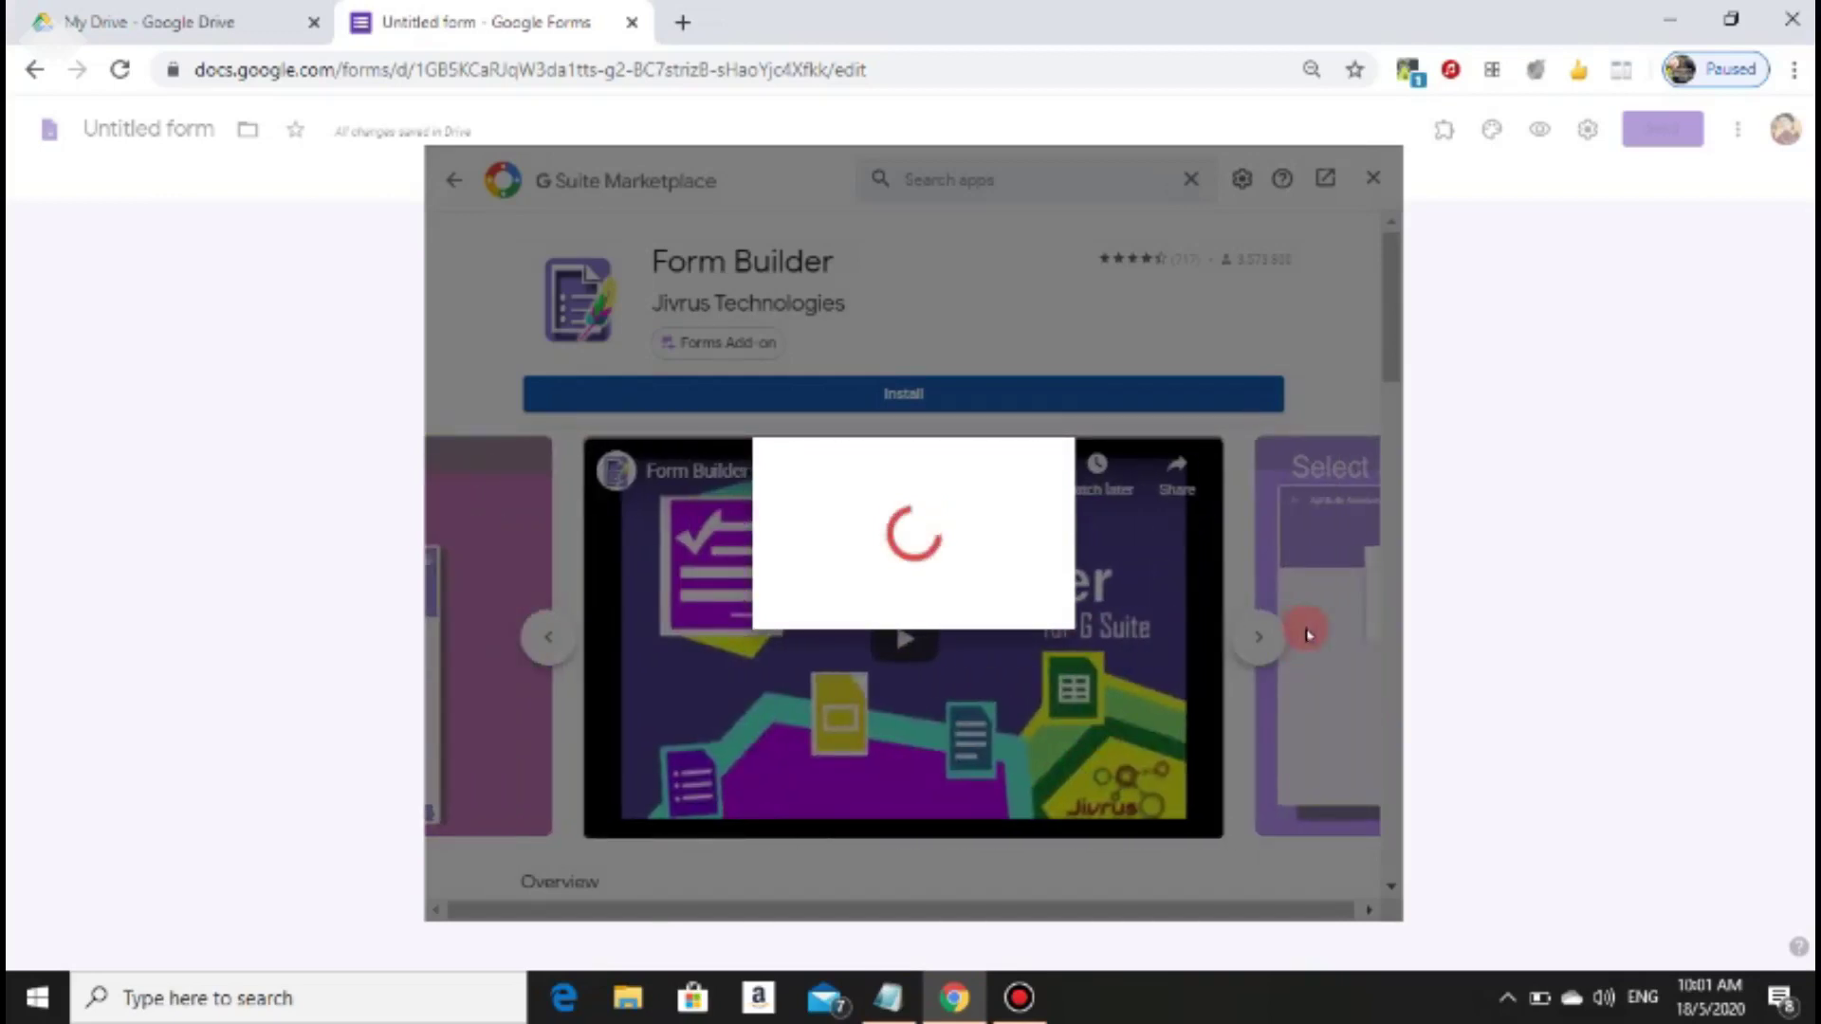
left_click(1307, 633)
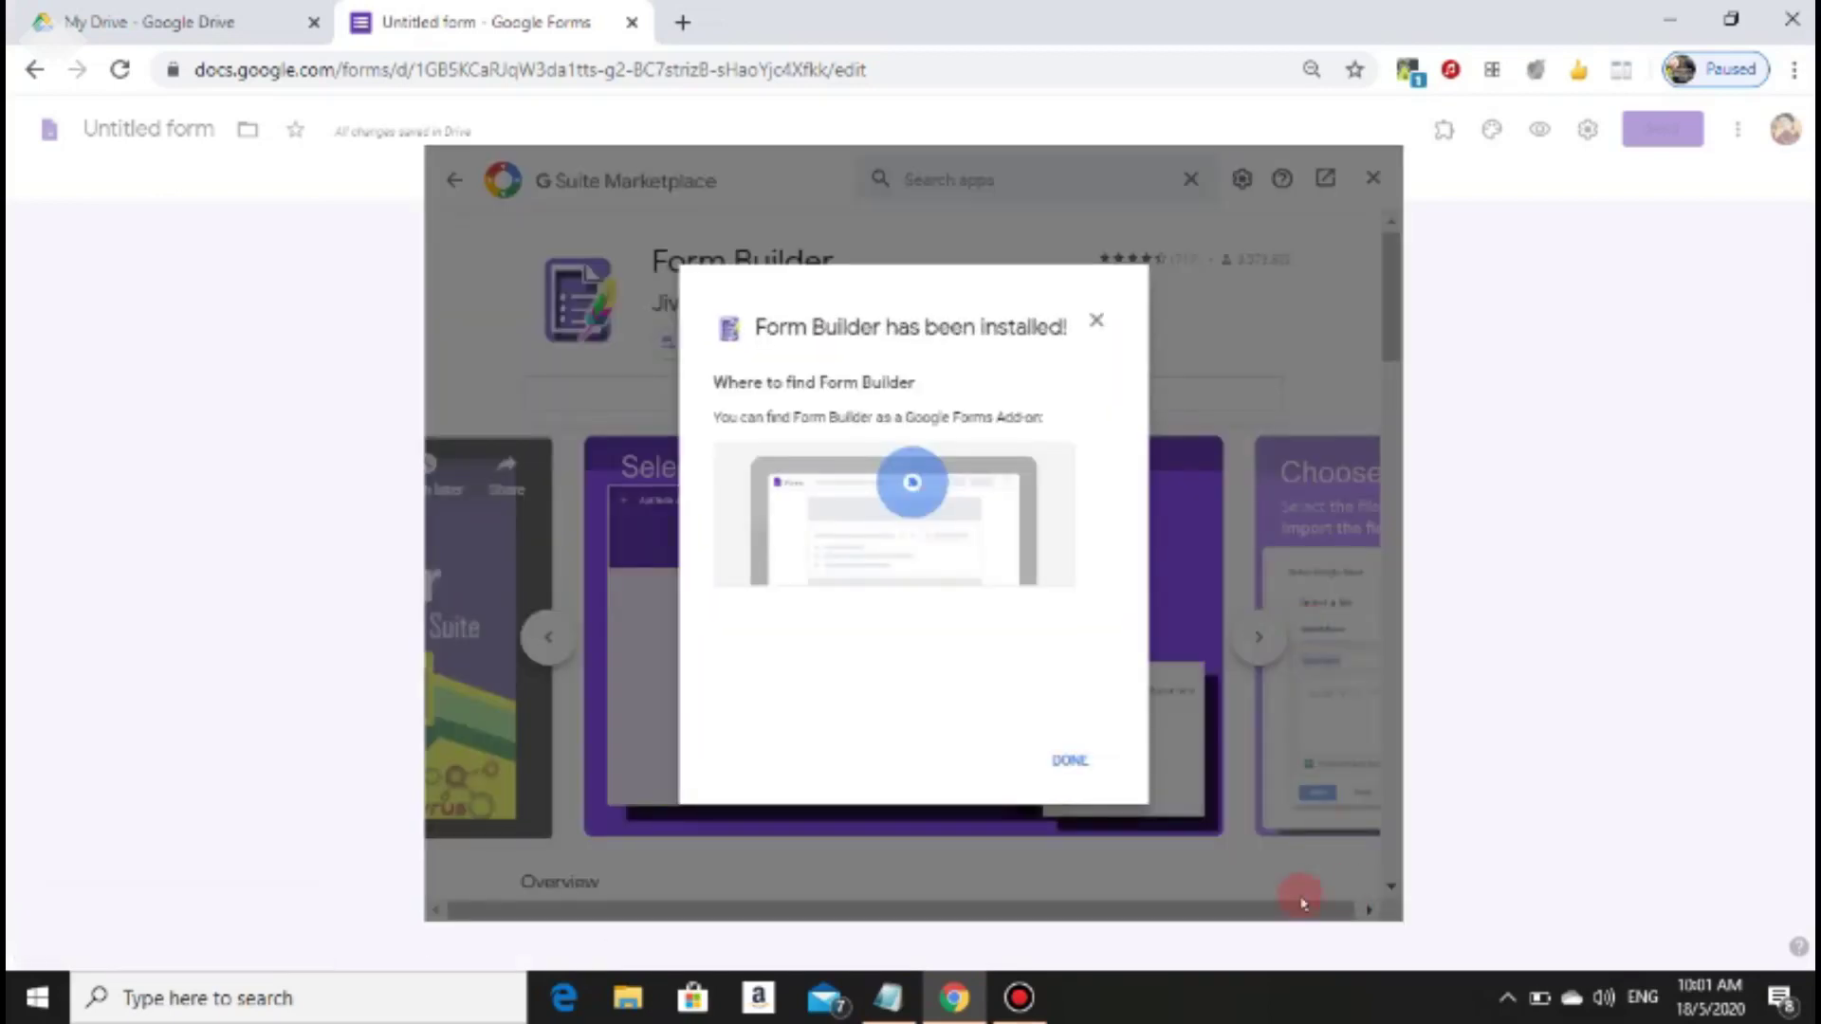
left_click(1071, 763)
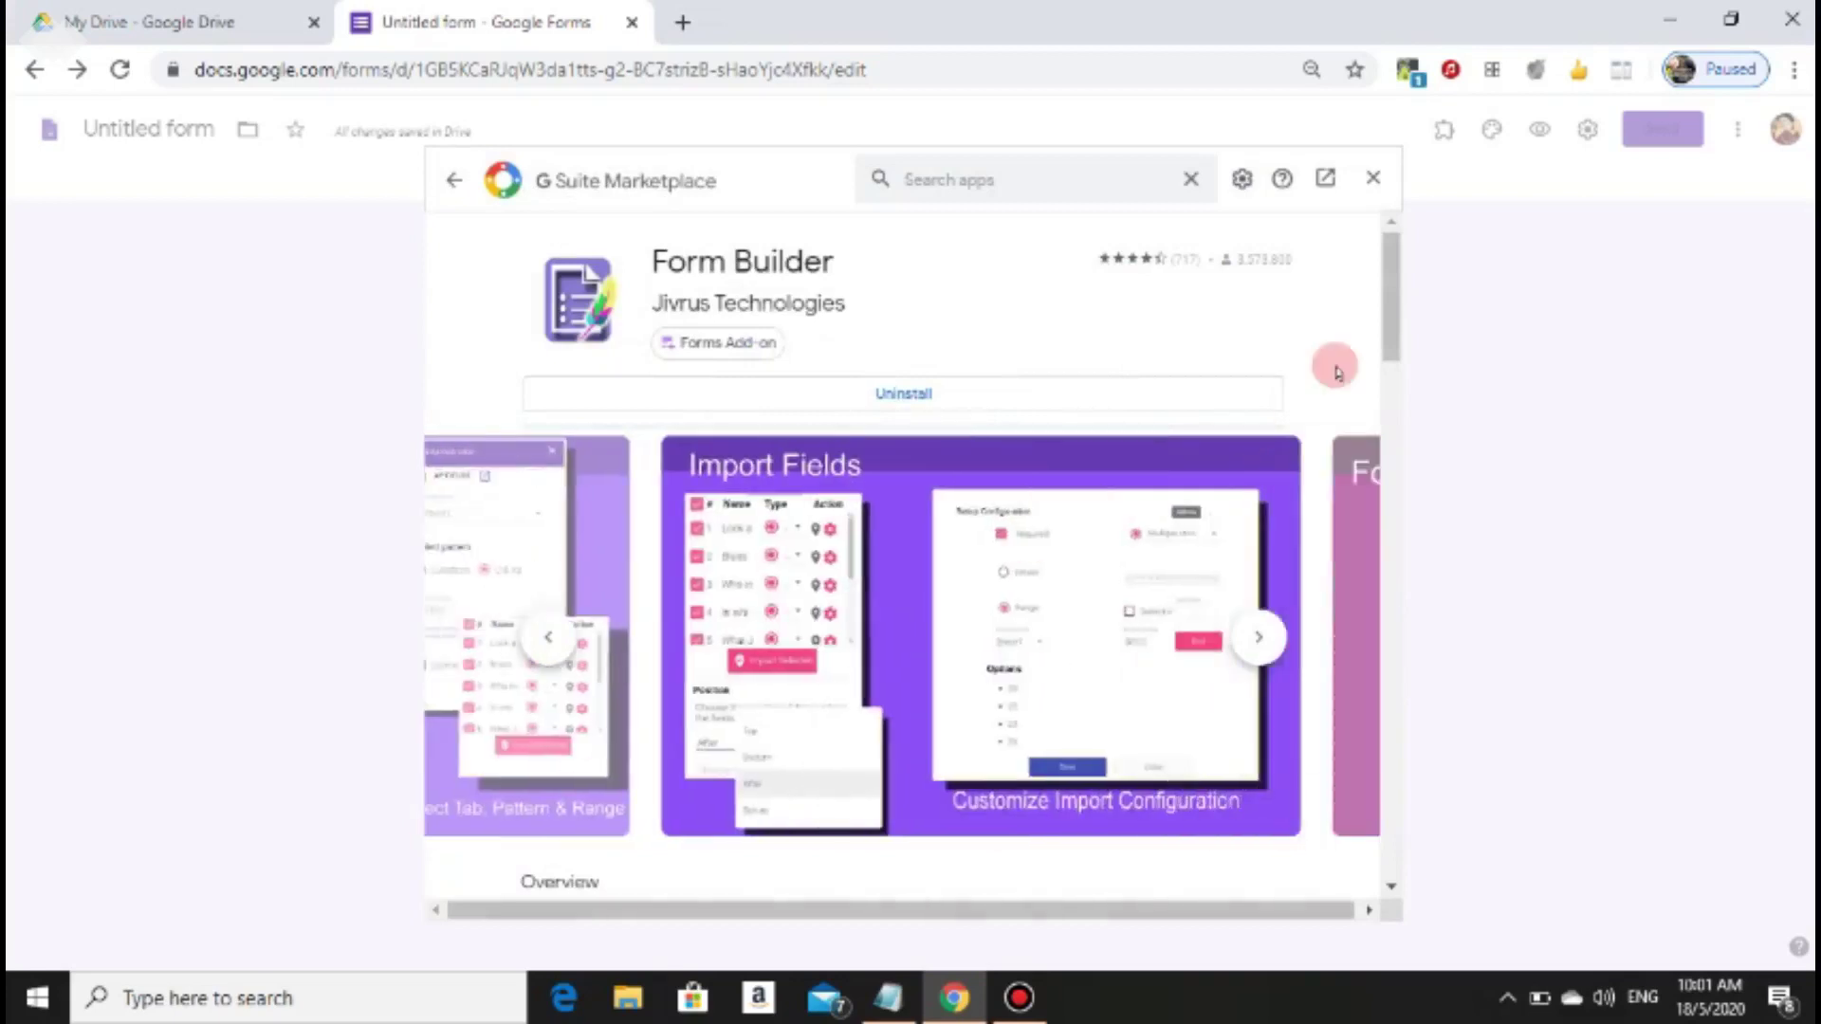
Close the Marketplace, check the Add-ons list, and rename the form file 'soalan ibadah'
left_click(1376, 180)
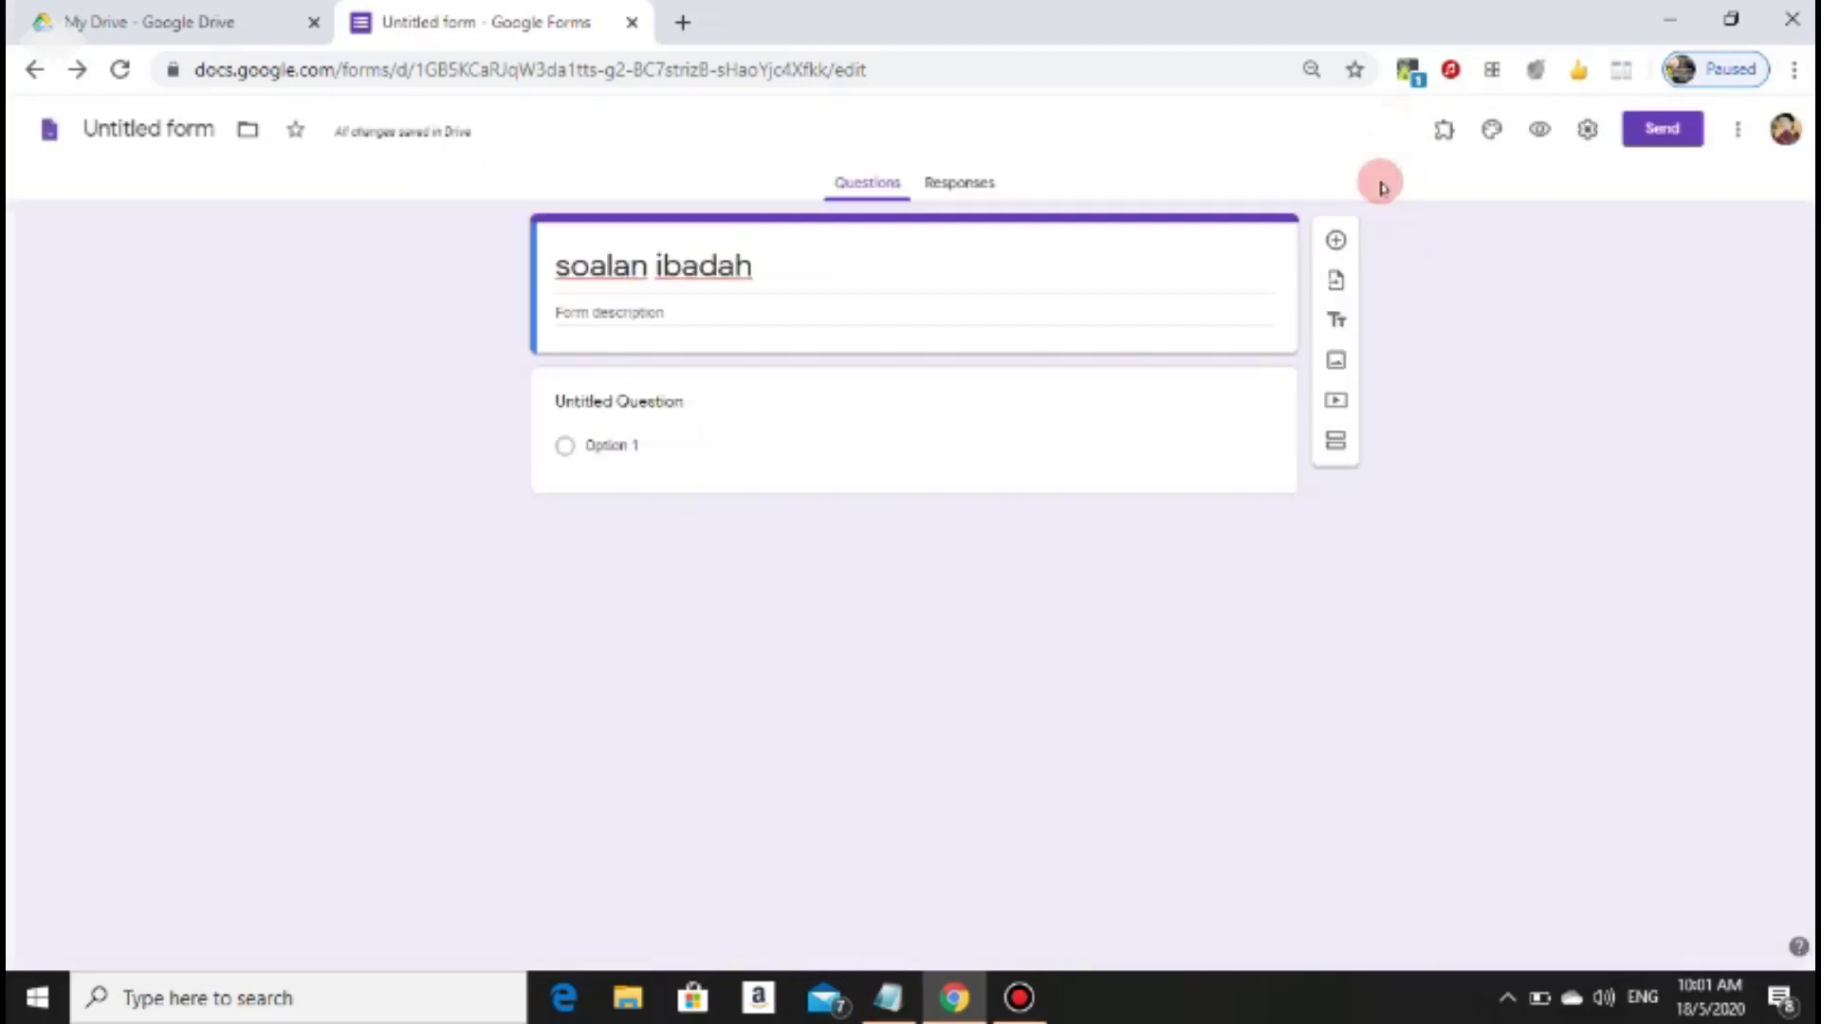
left_click(1440, 133)
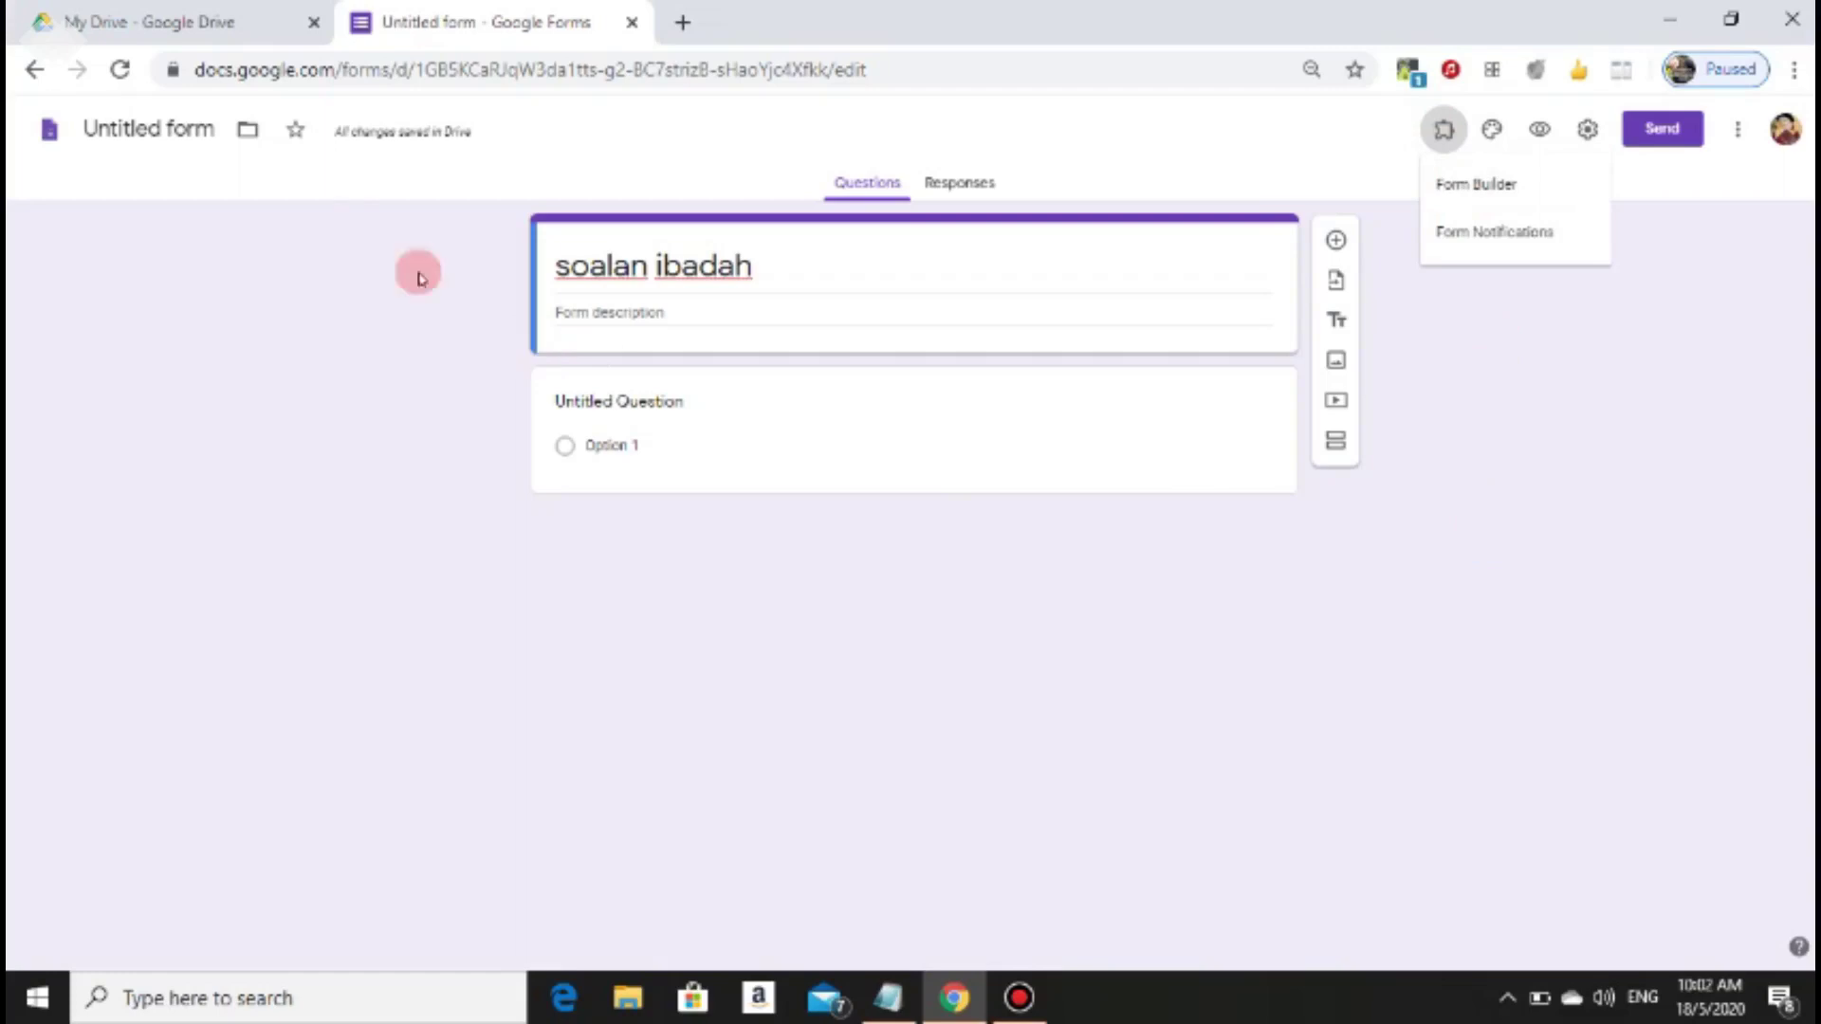
left_click(183, 140)
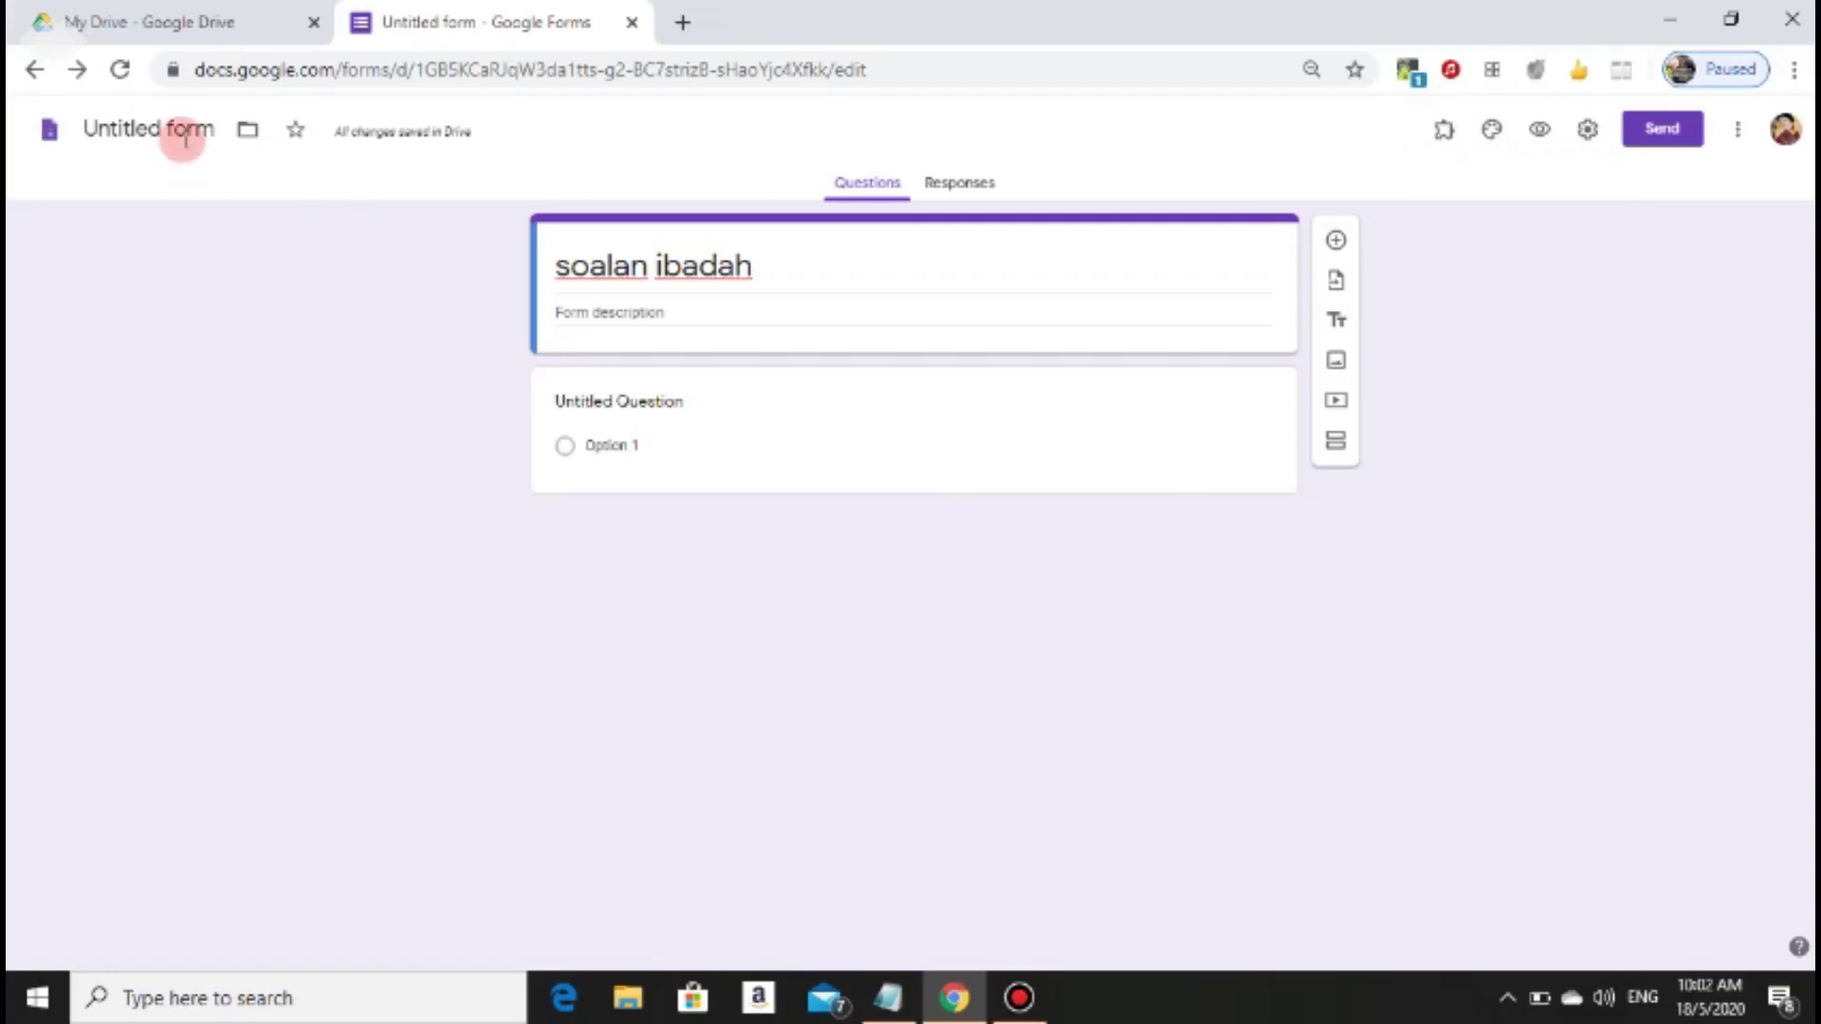
left_click(187, 130)
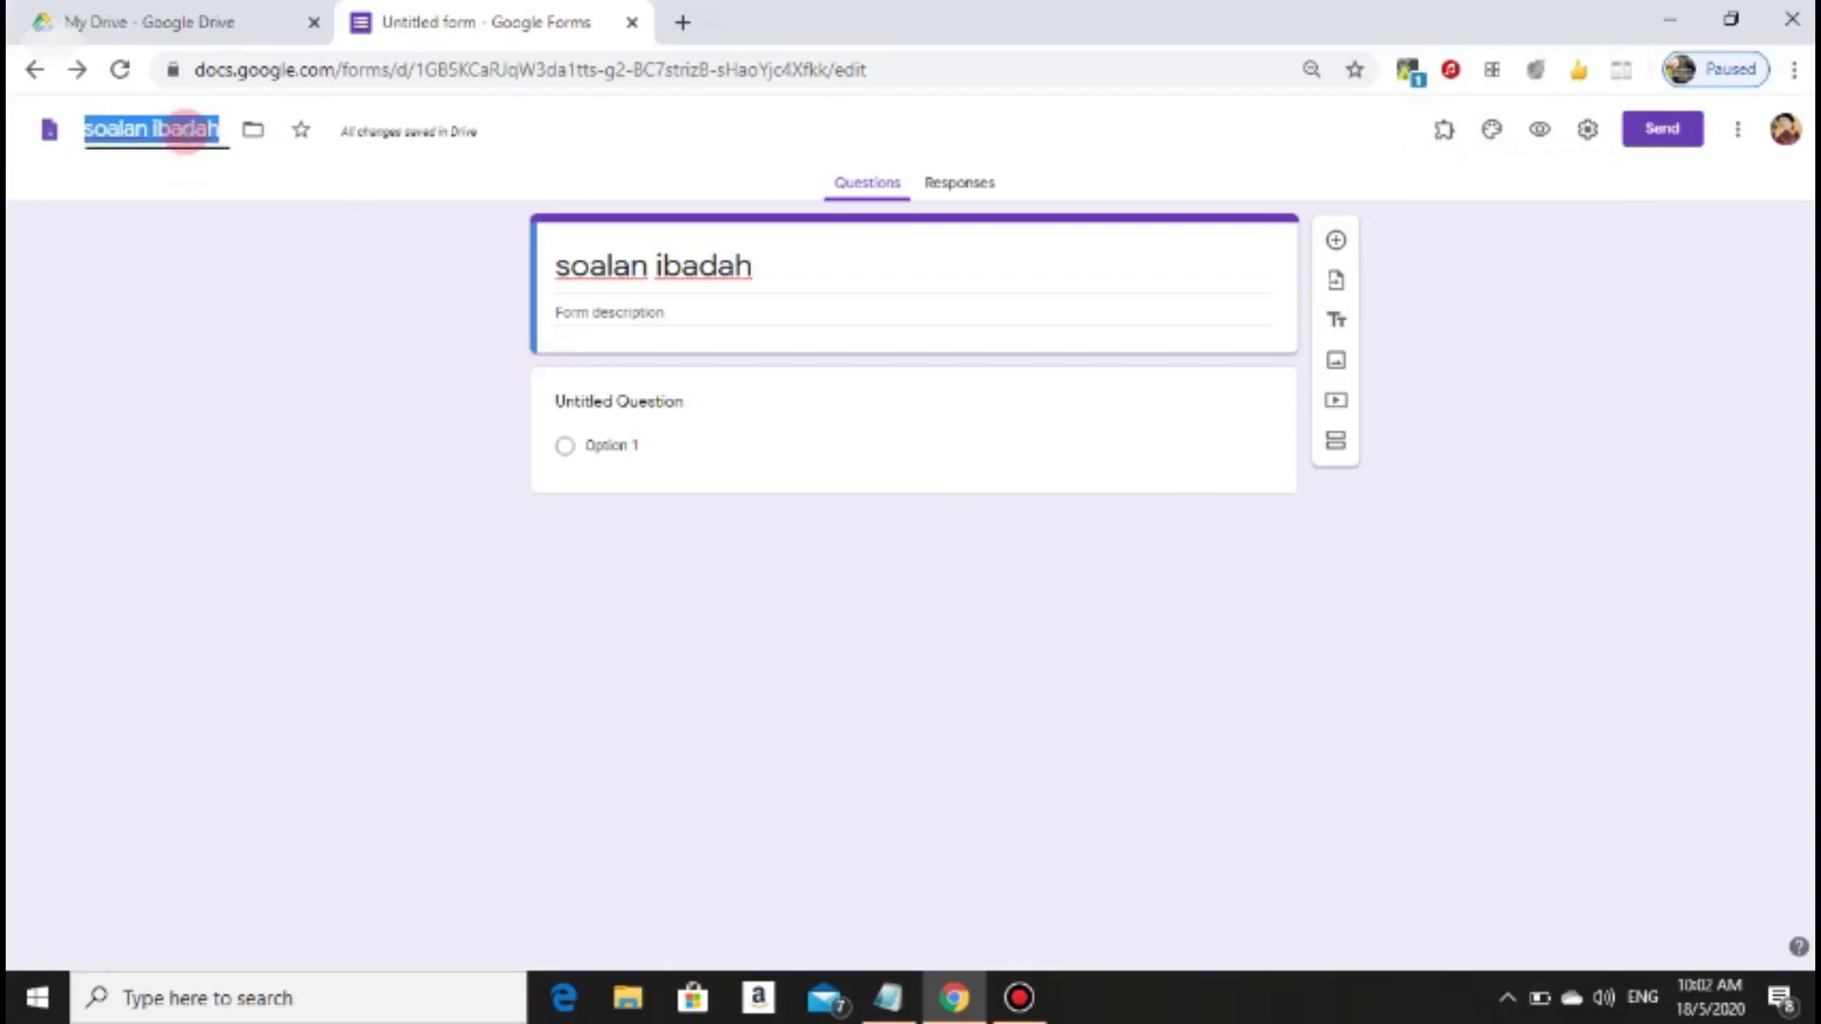
left_click(334, 310)
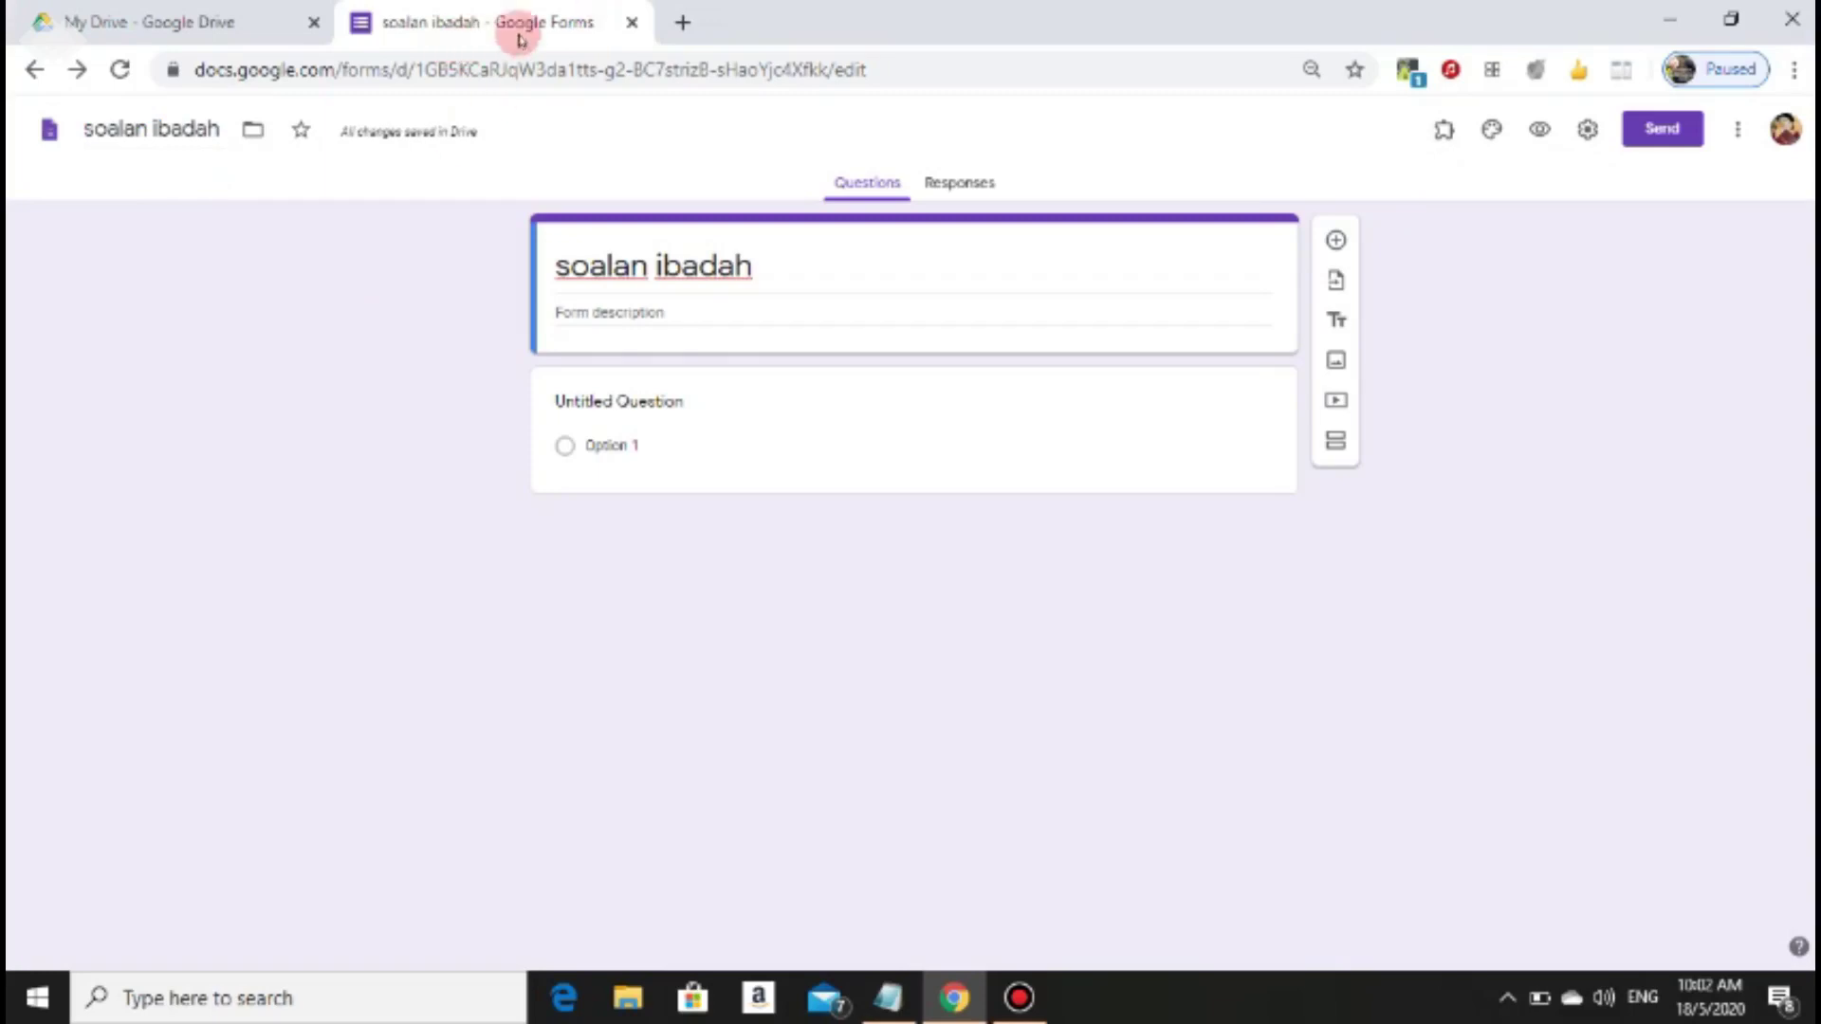
In My Drive, upload contoh soalan.docx from the Desktop using New > File upload
left_click(187, 24)
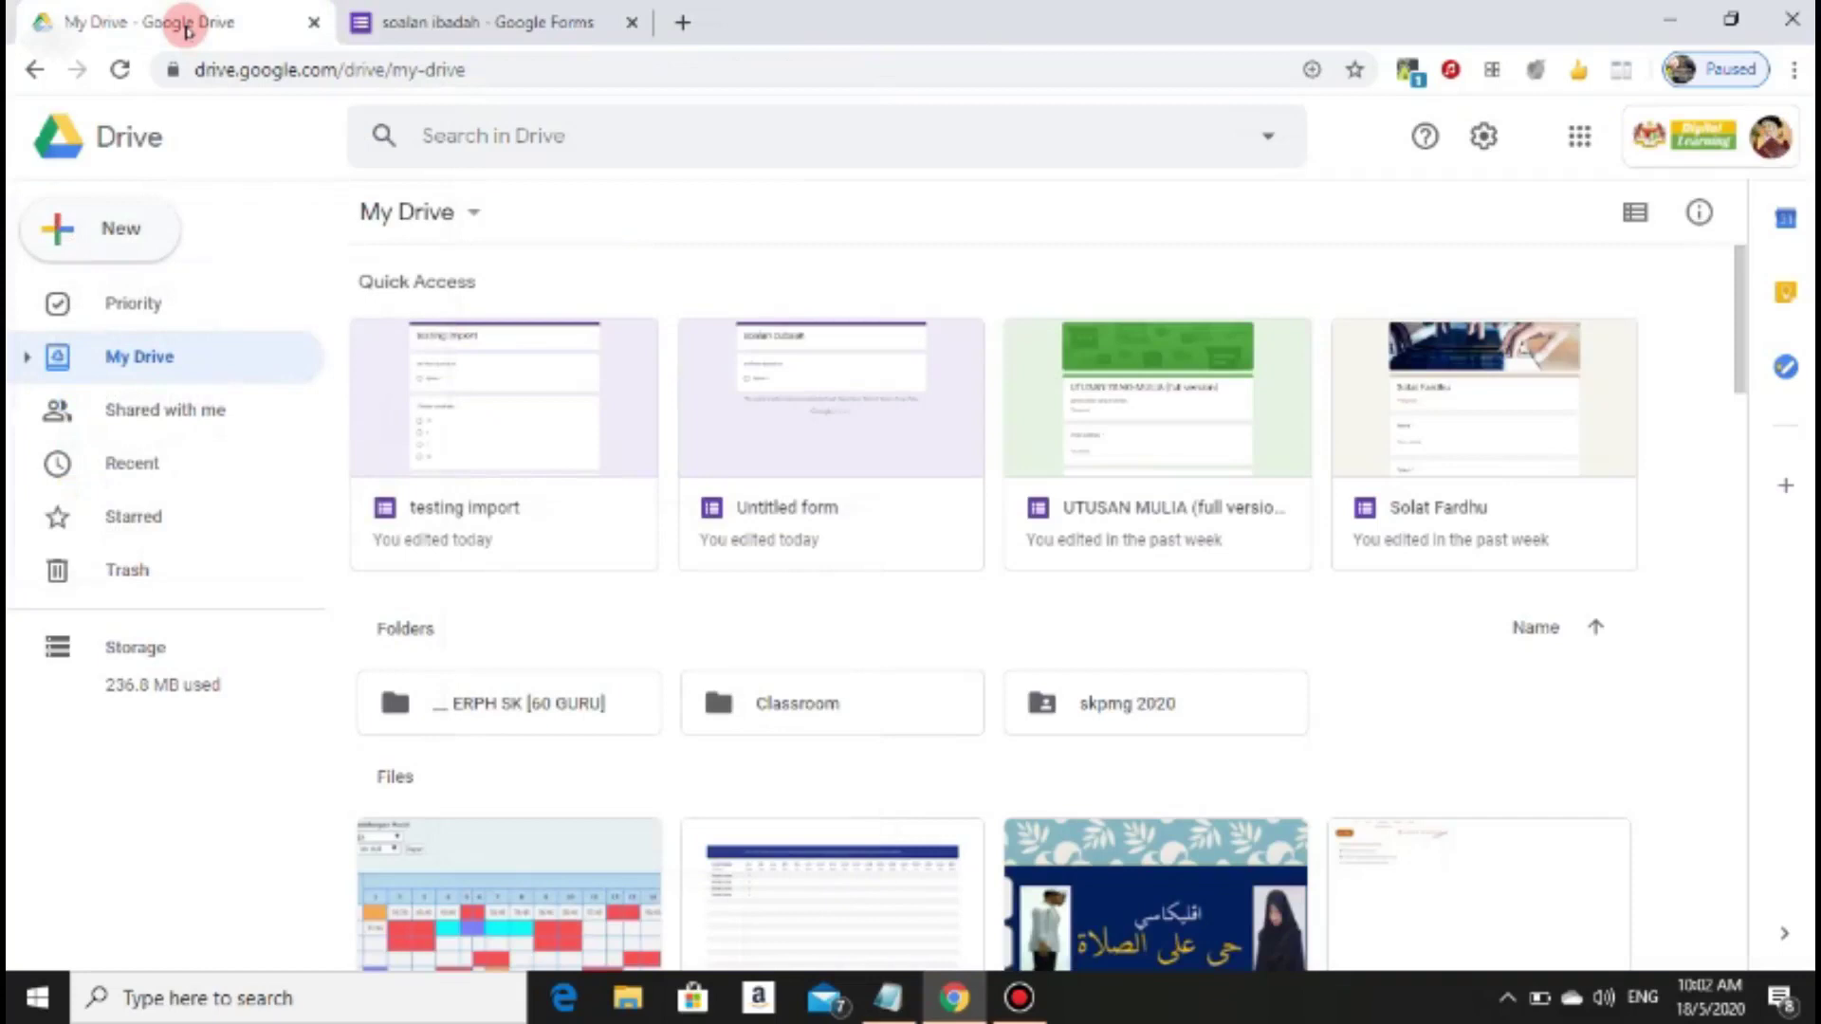
left_click(147, 237)
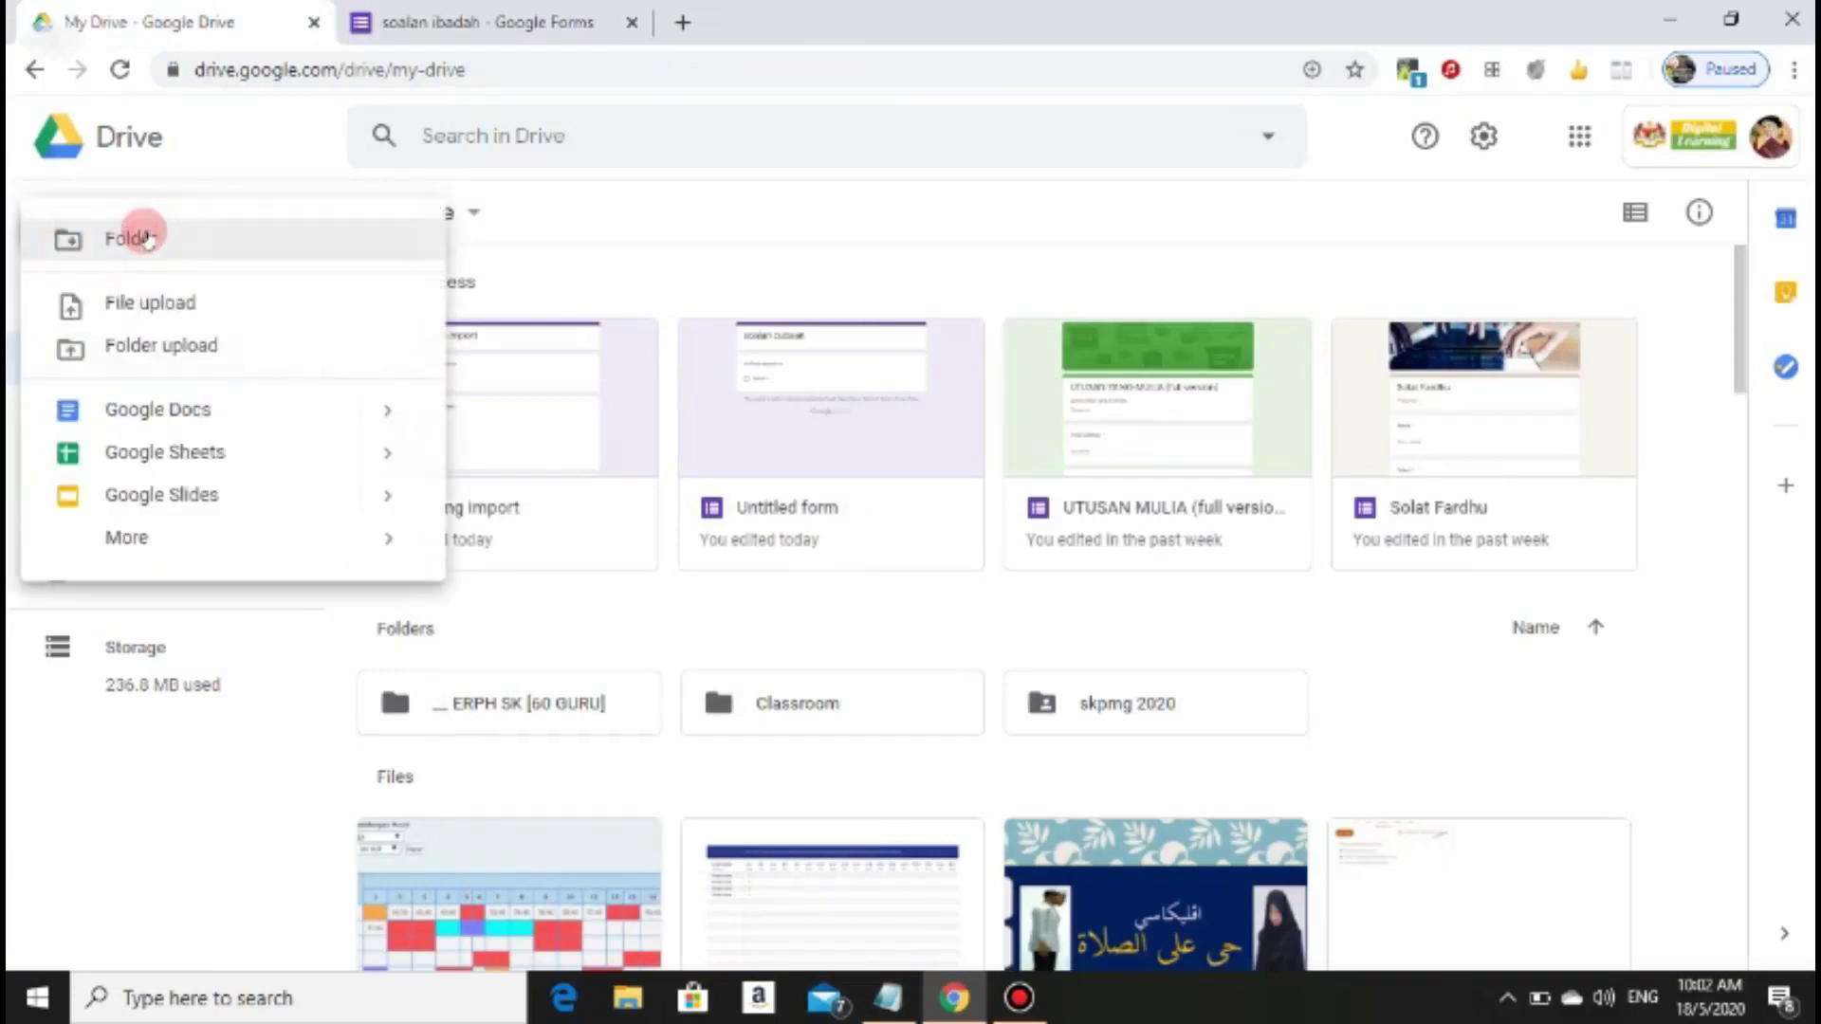
left_click(152, 303)
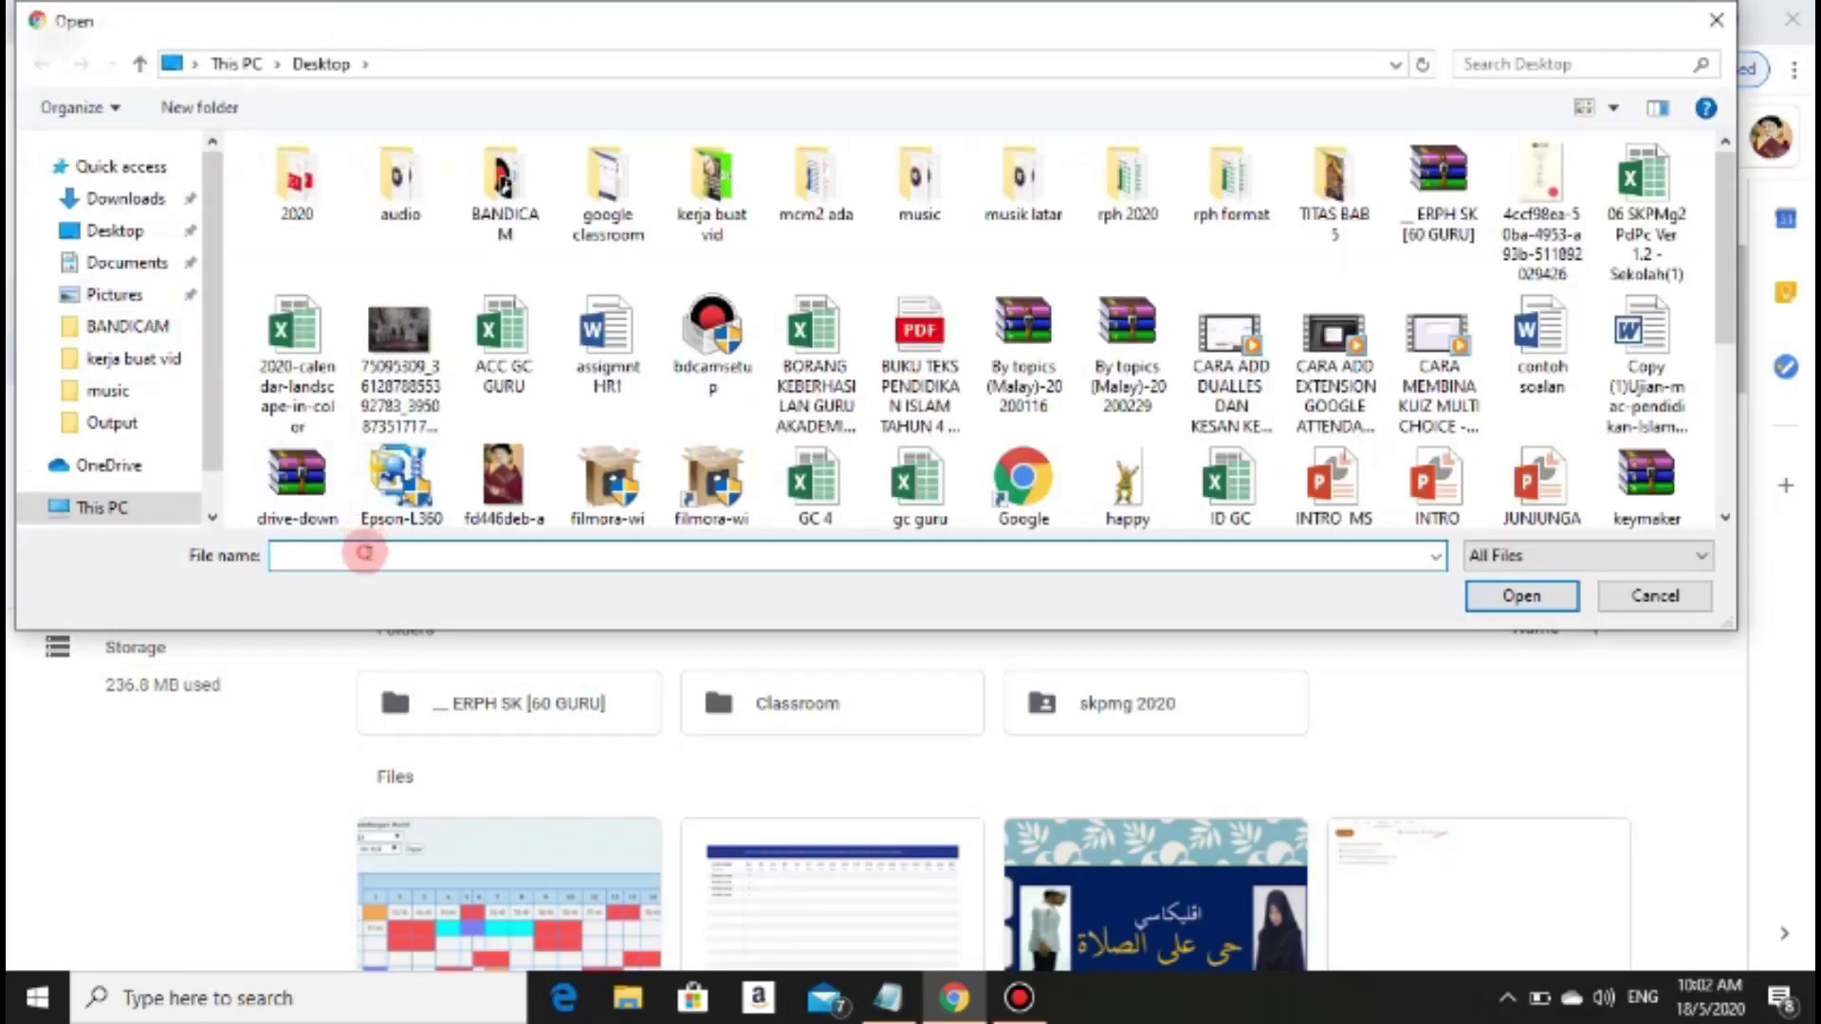
type("co")
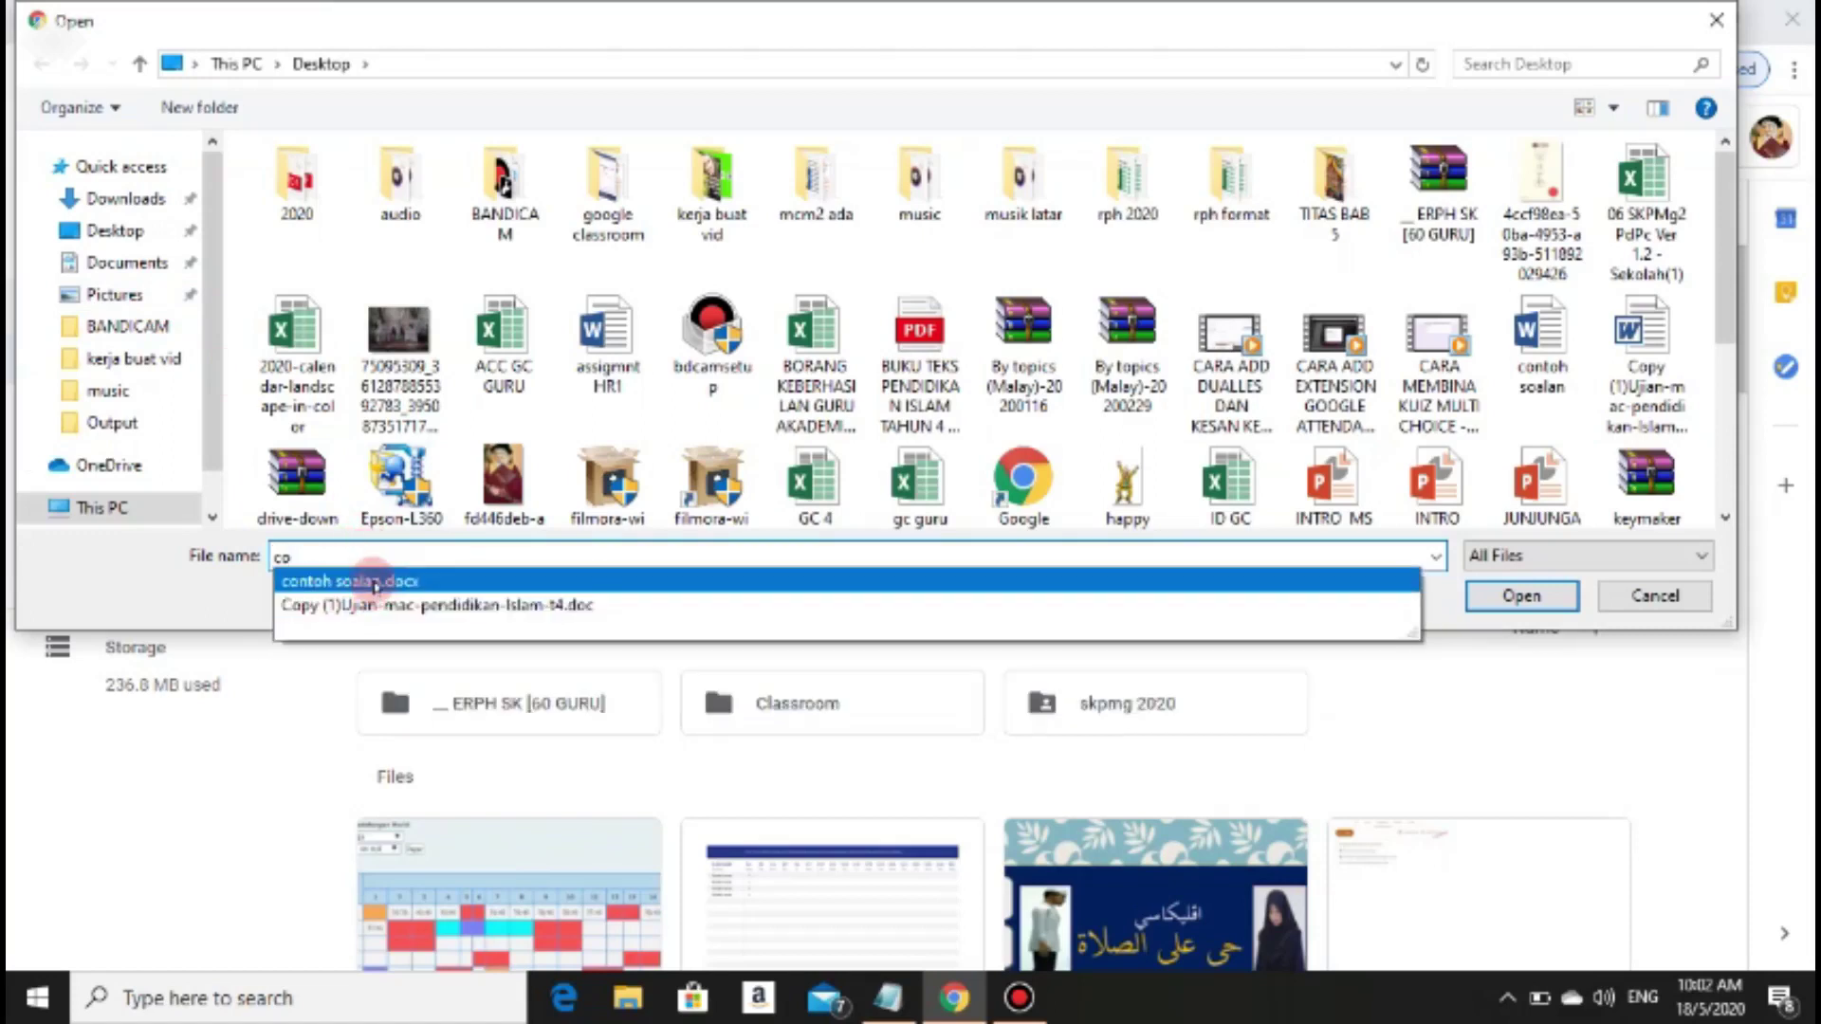
left_click(375, 582)
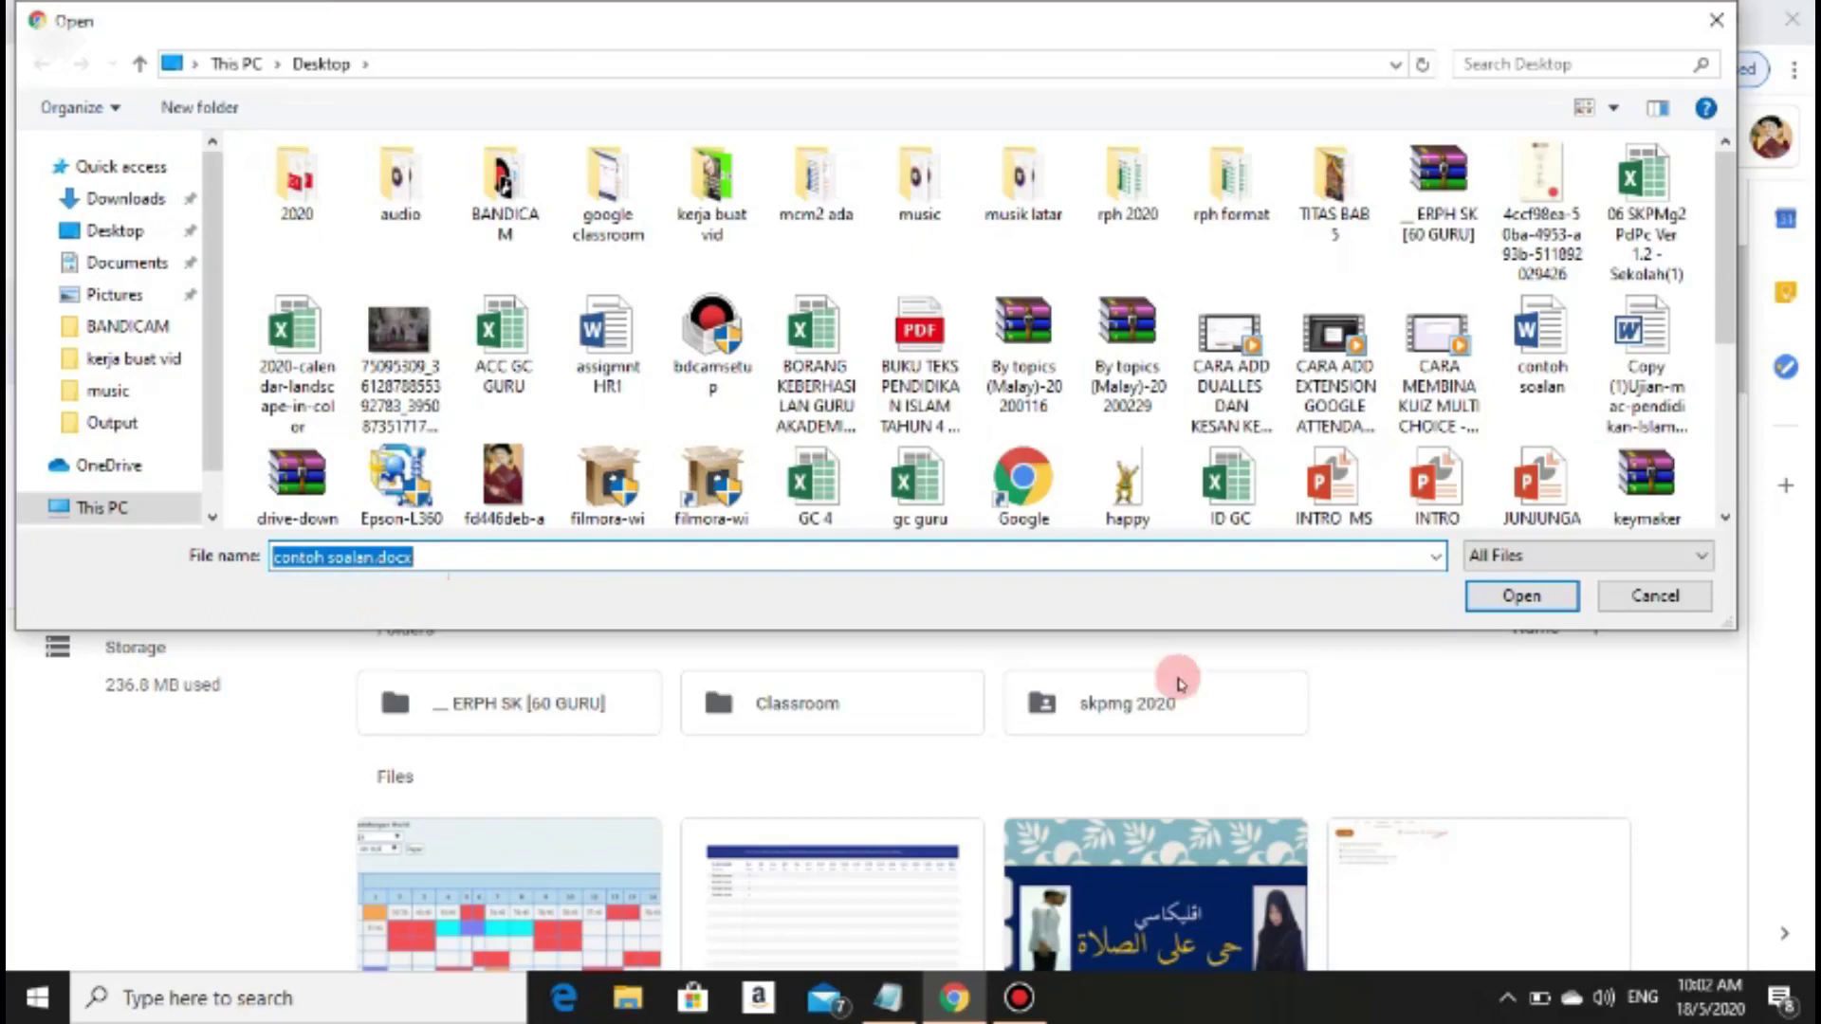
left_click(1521, 595)
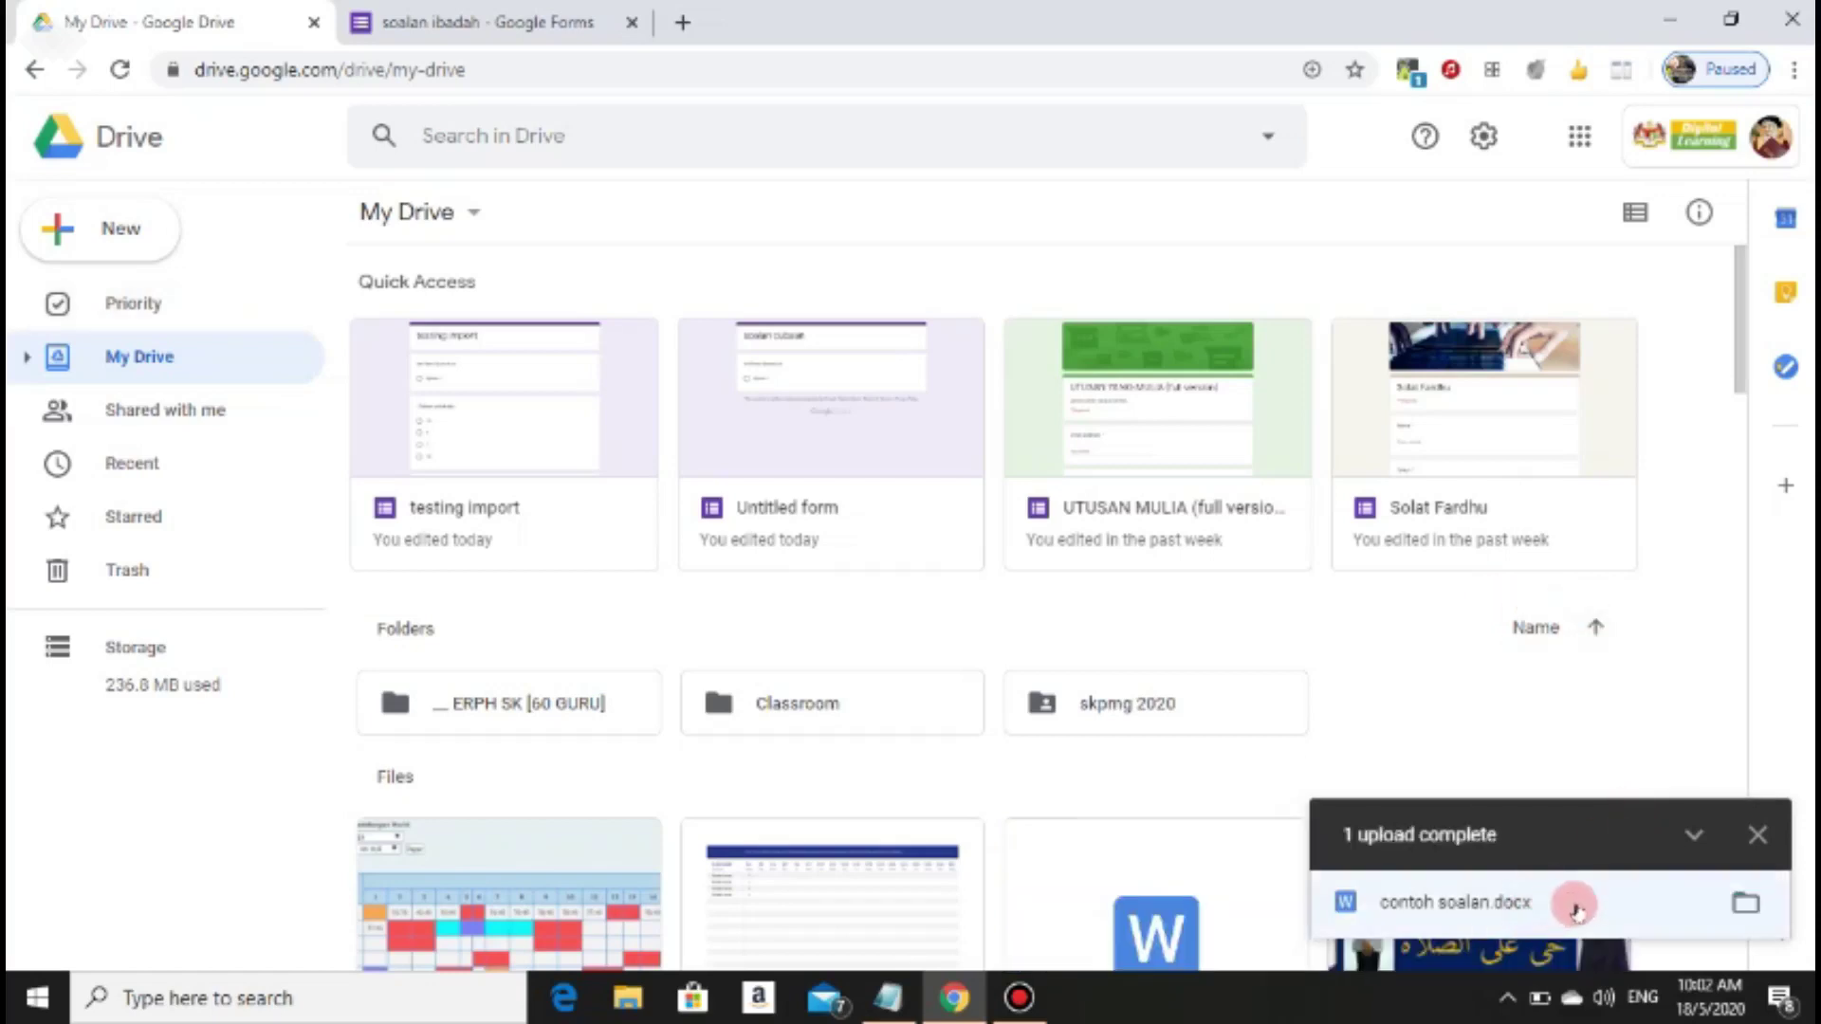
Preview the uploaded contoh soalan.docx and open it with Google Docs
left_click(1757, 836)
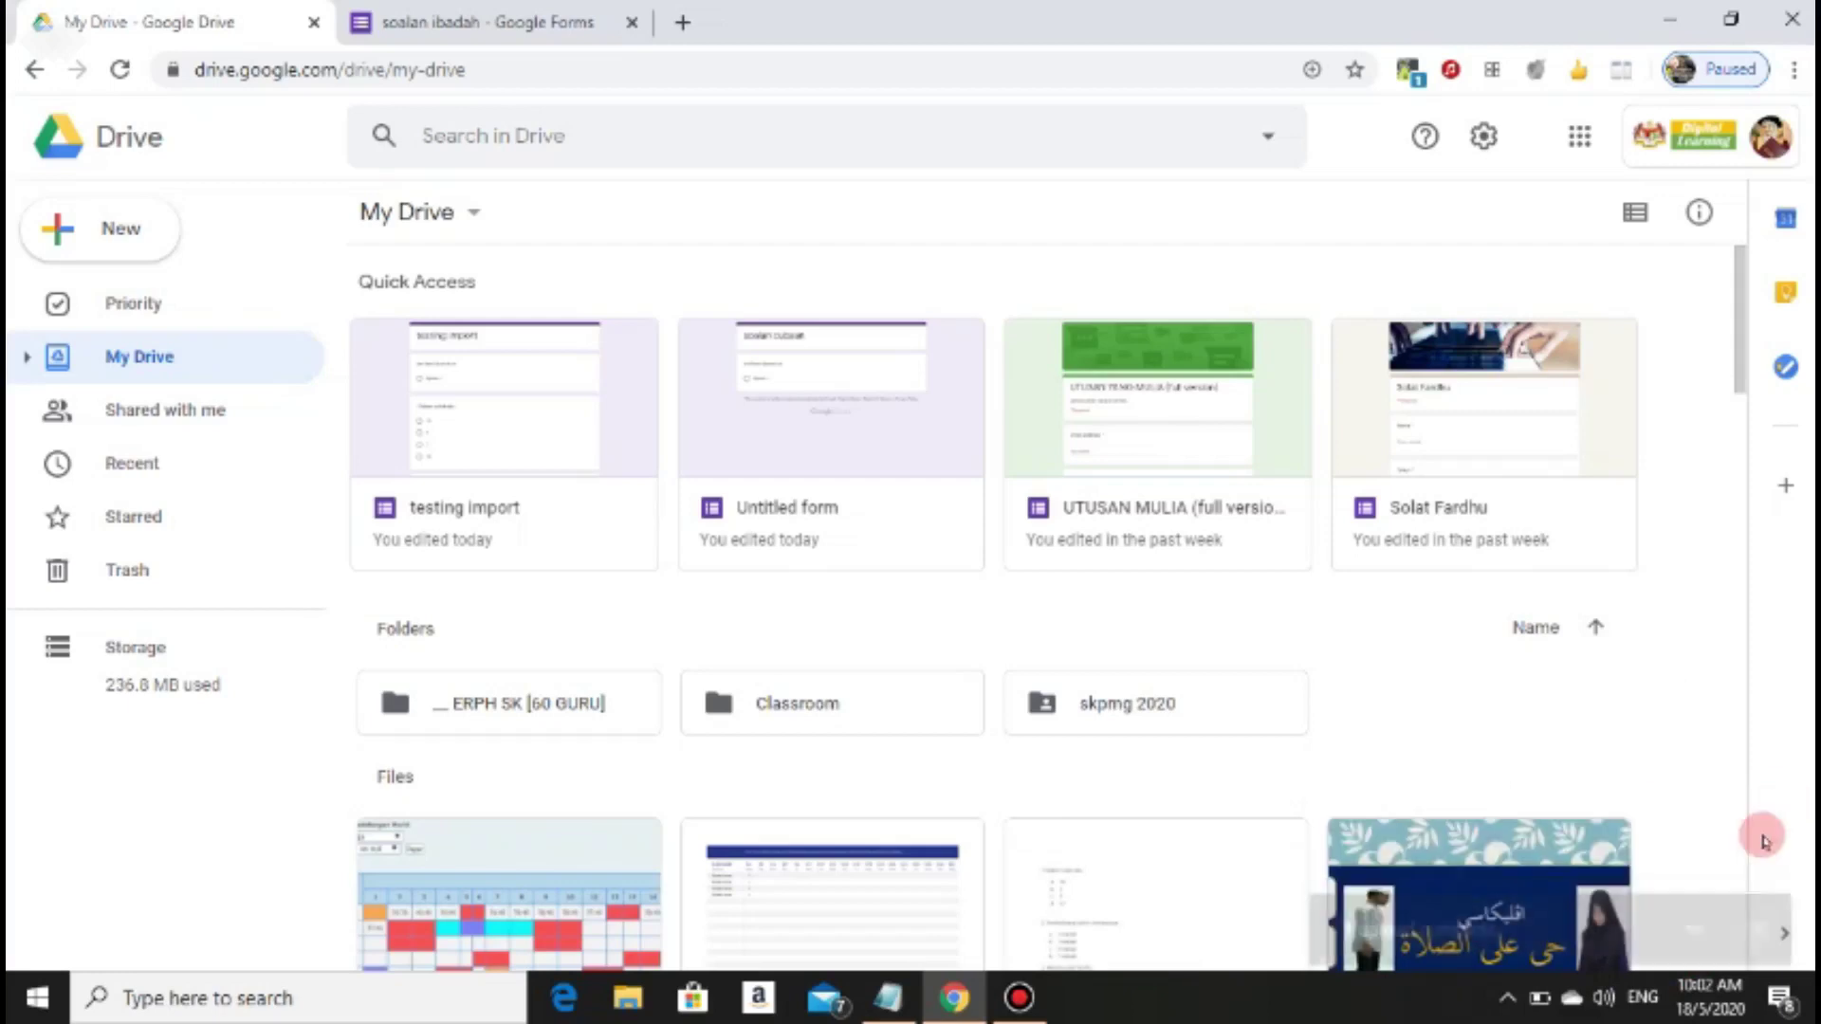
left_click_drag(1734, 302, 1748, 417)
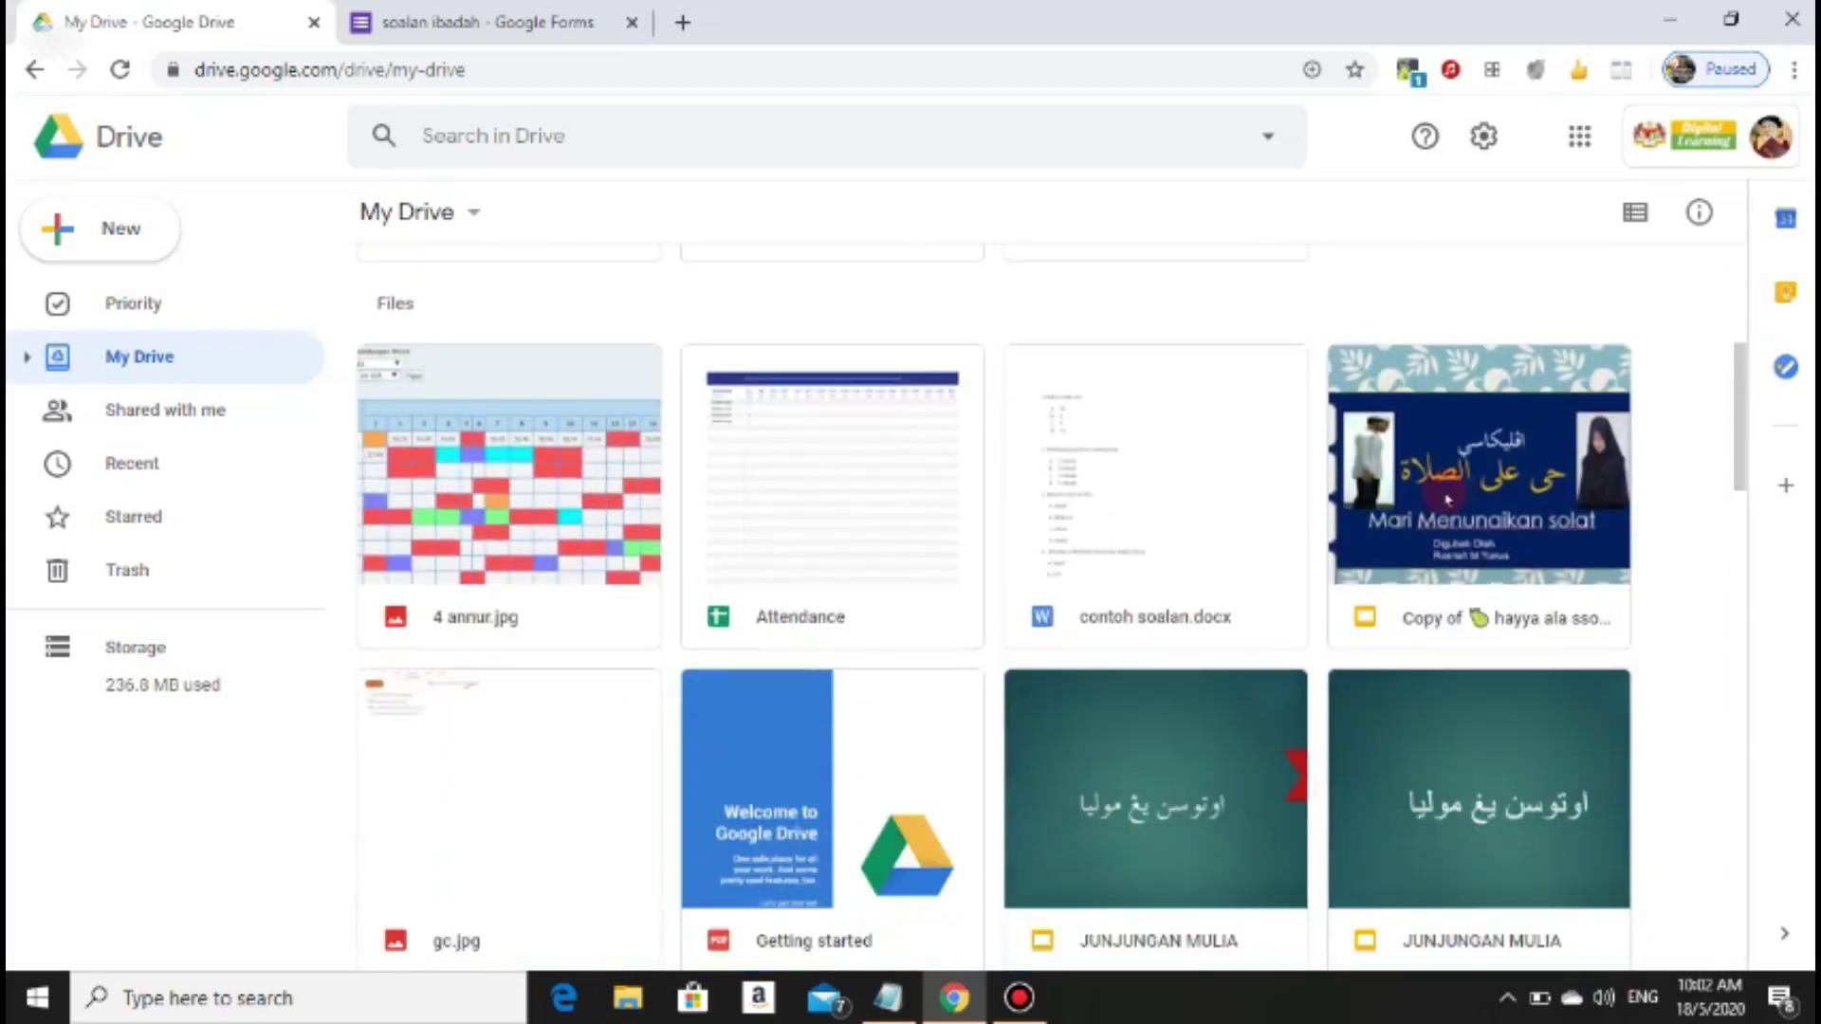
double_click(1157, 587)
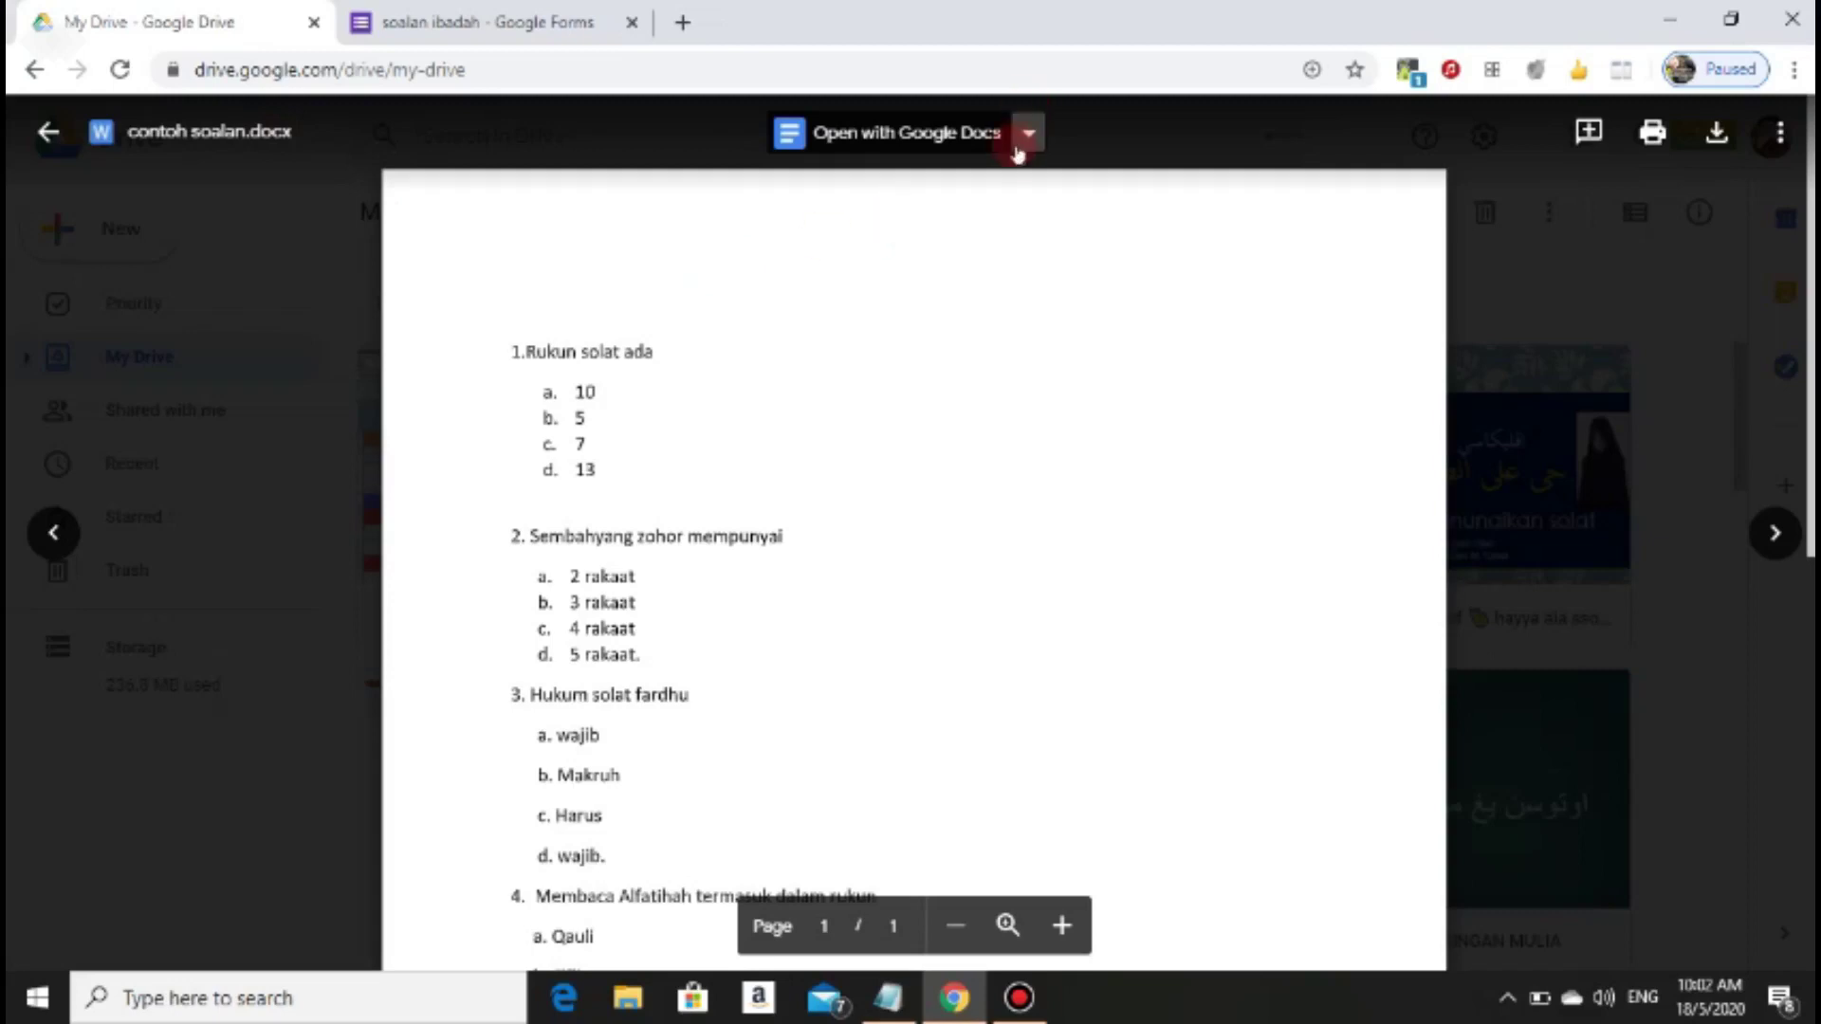
left_click(1027, 141)
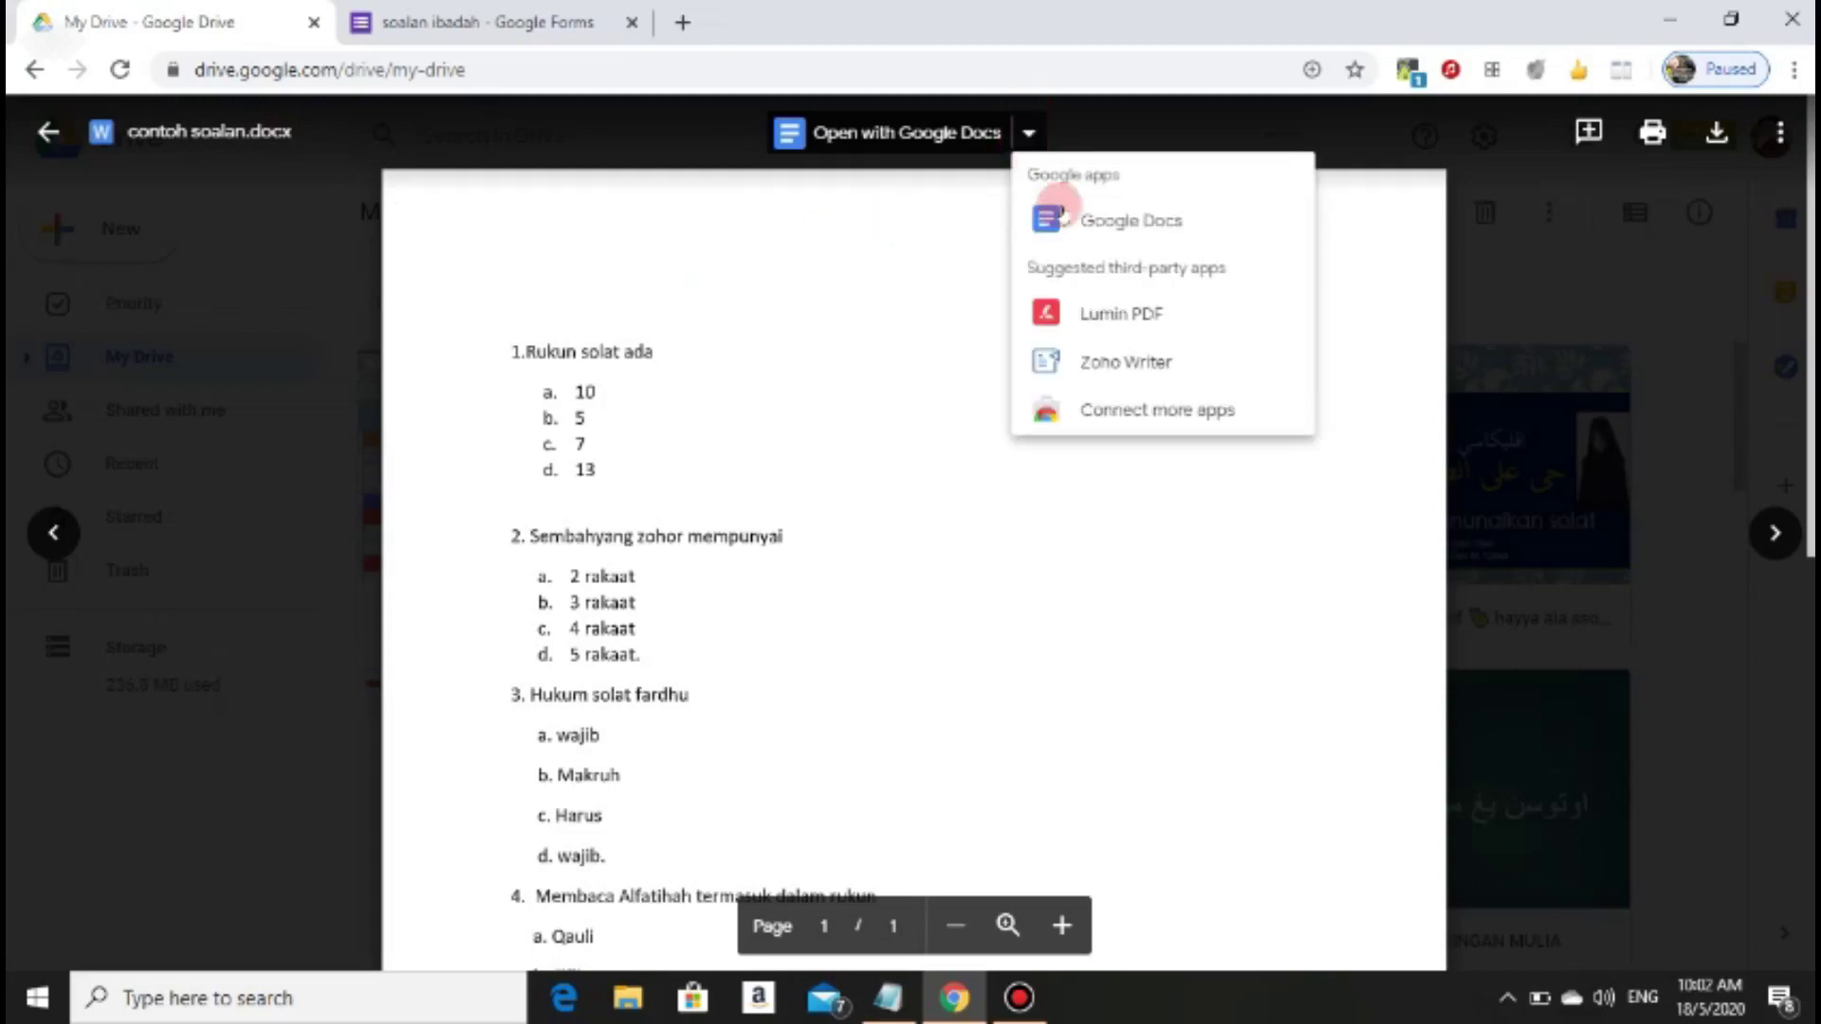
left_click(1074, 227)
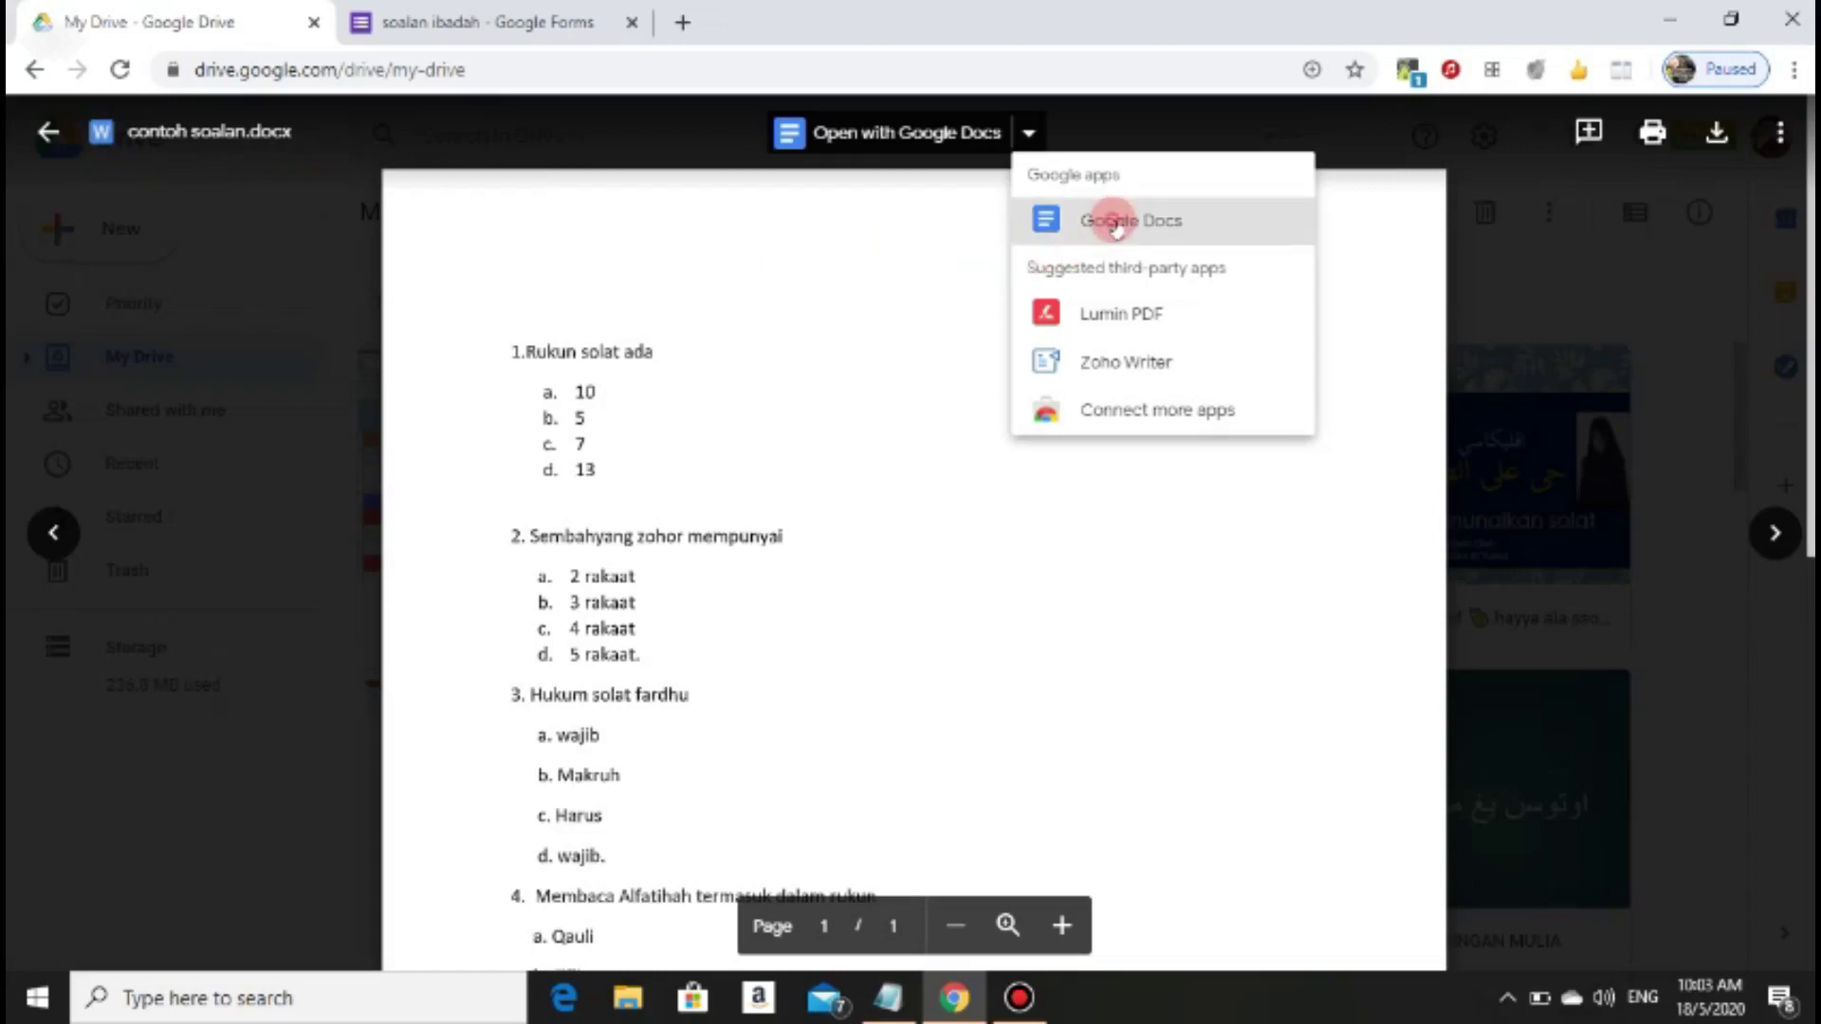
left_click(1116, 224)
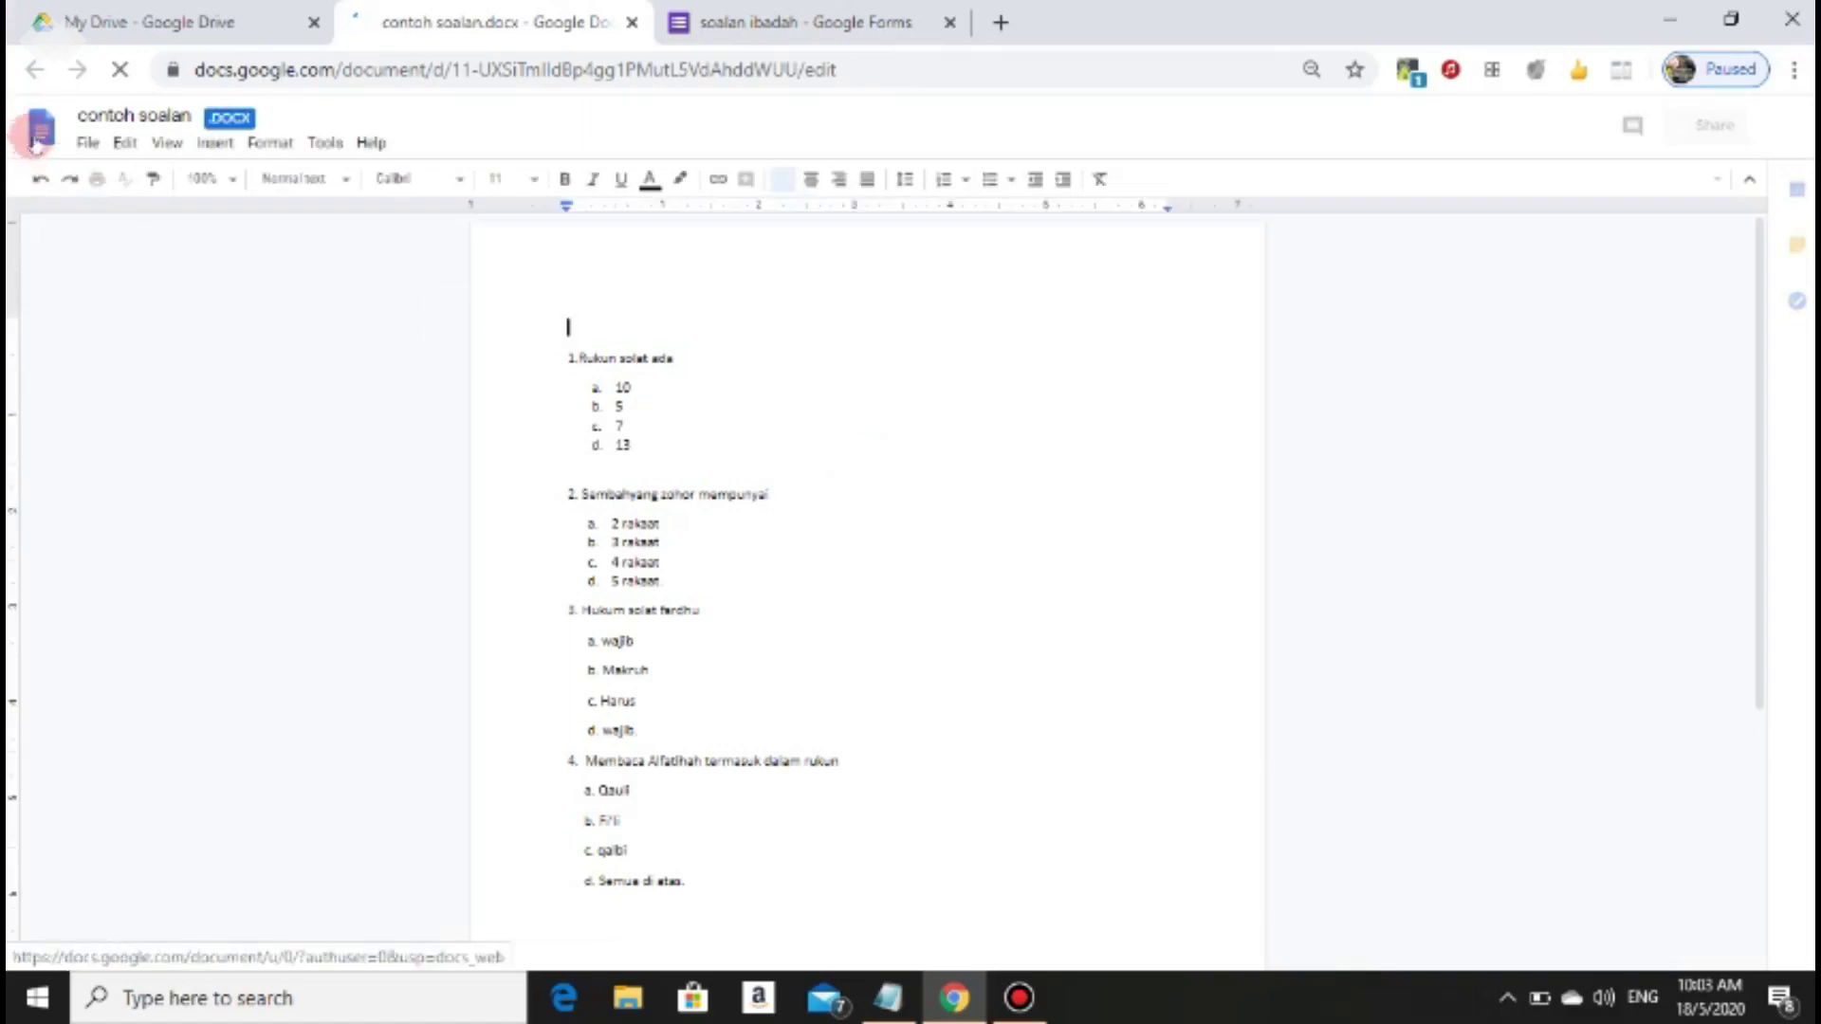
Save the Word file as a Google Docs document, then close both contoh soalan tabs
left_click(89, 145)
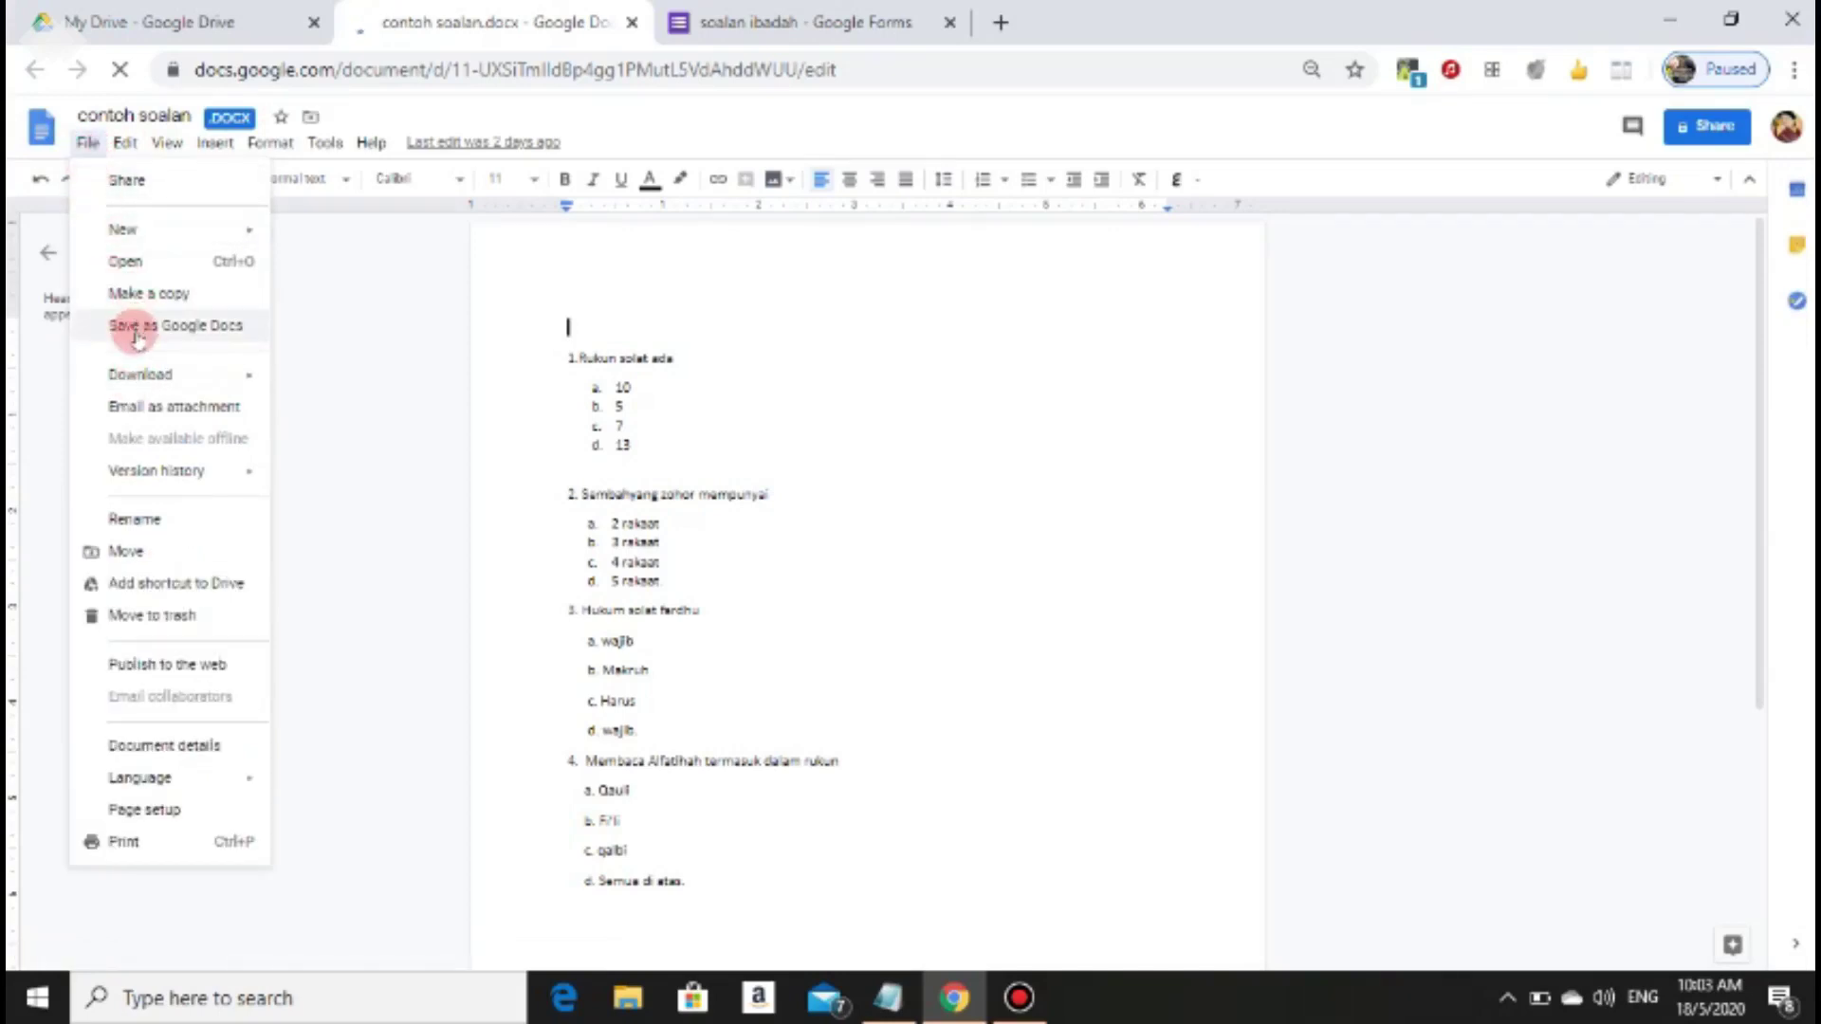
left_click(137, 327)
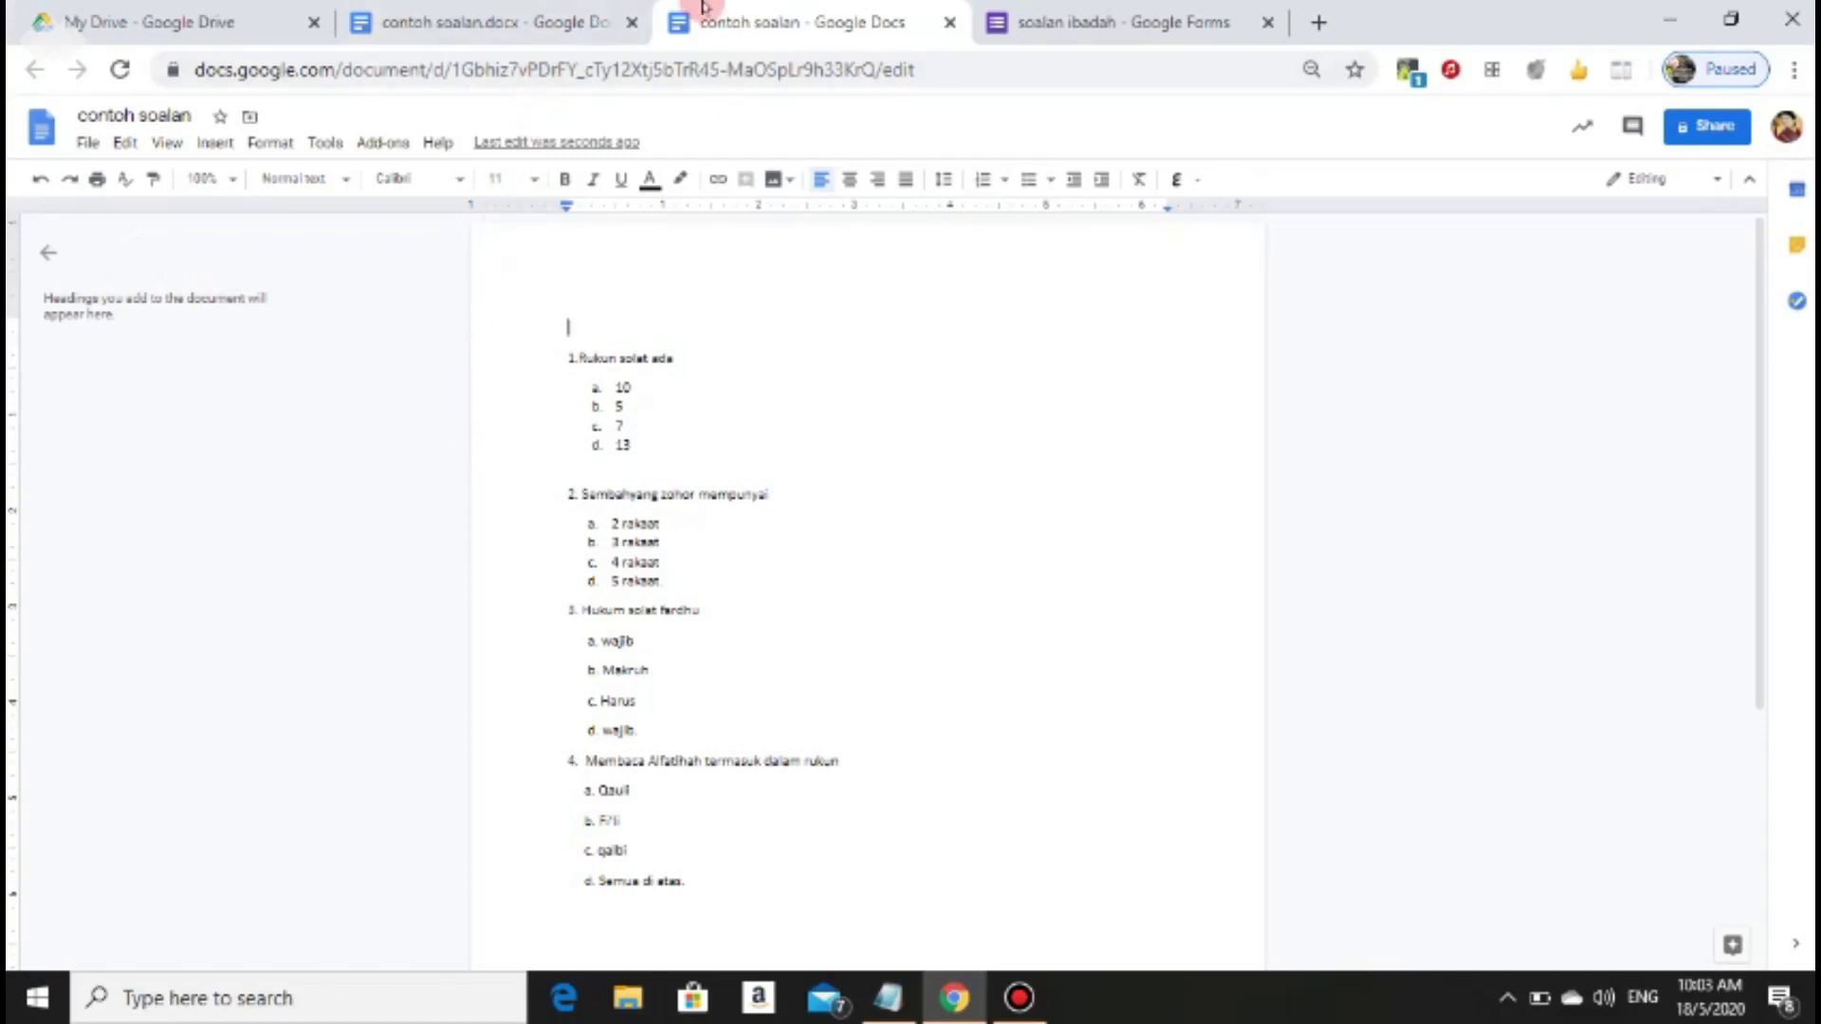
left_click(632, 22)
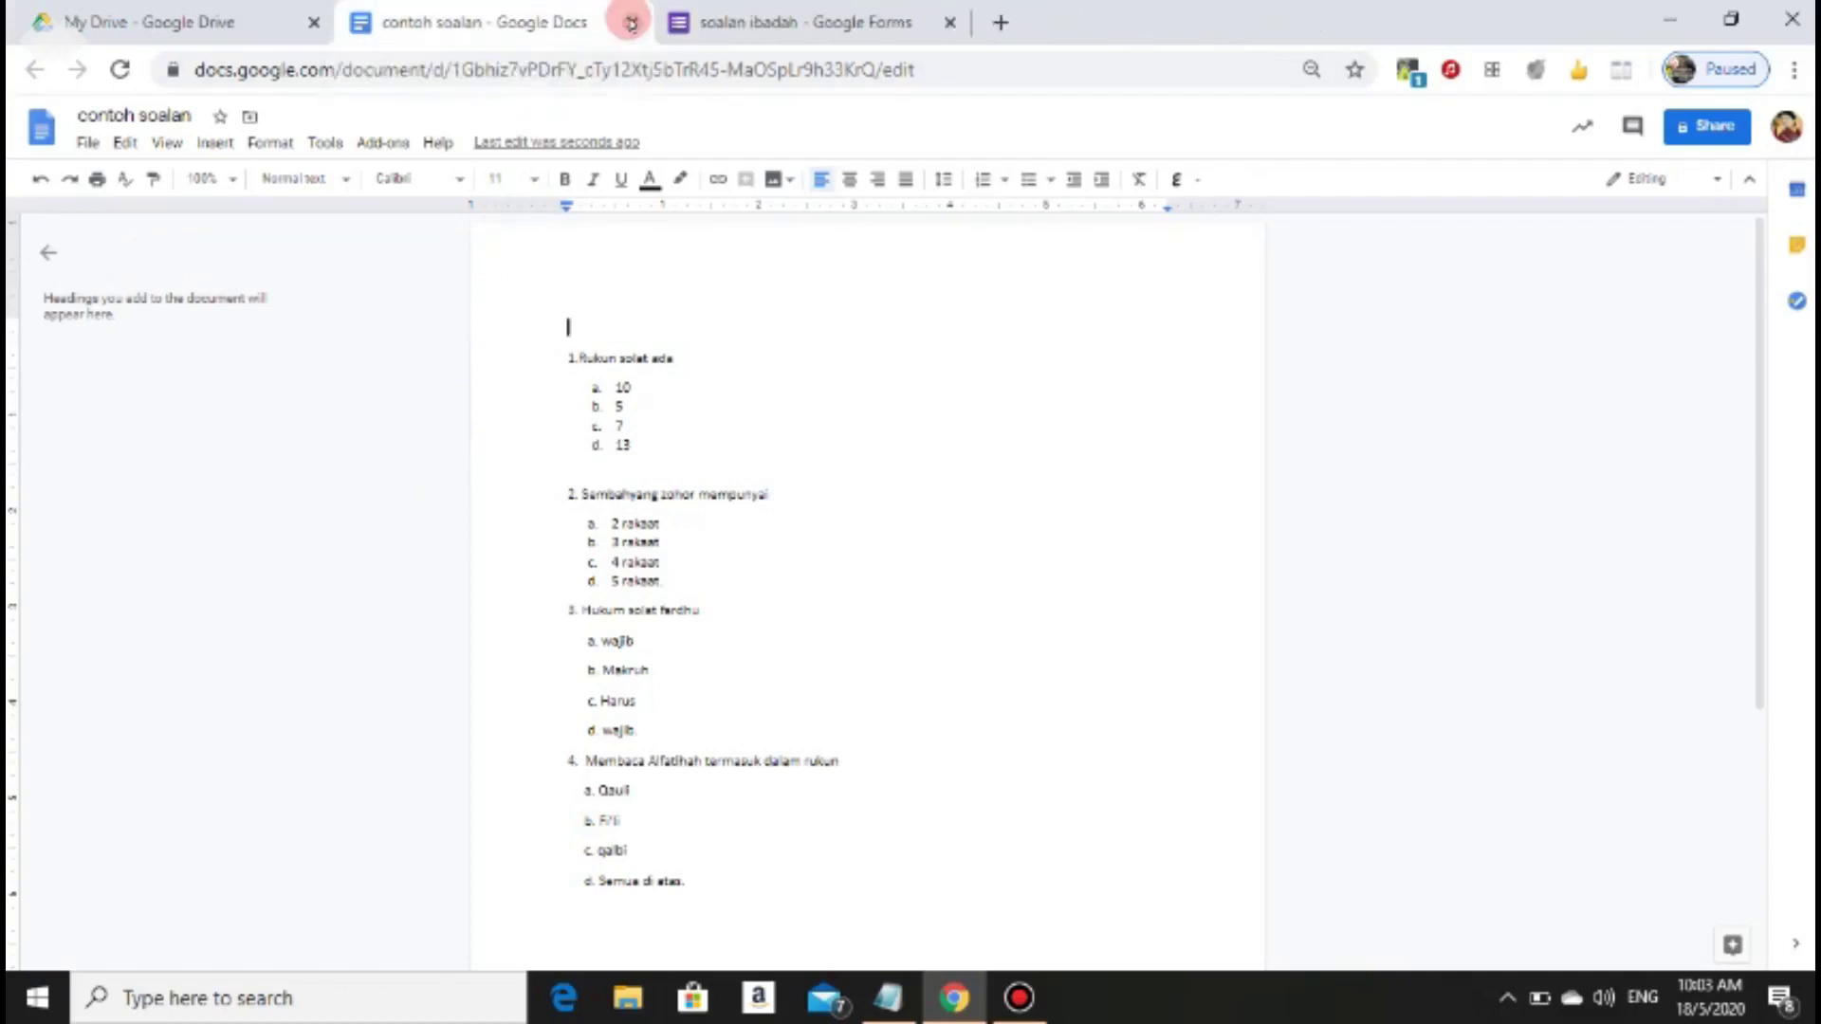
left_click(631, 22)
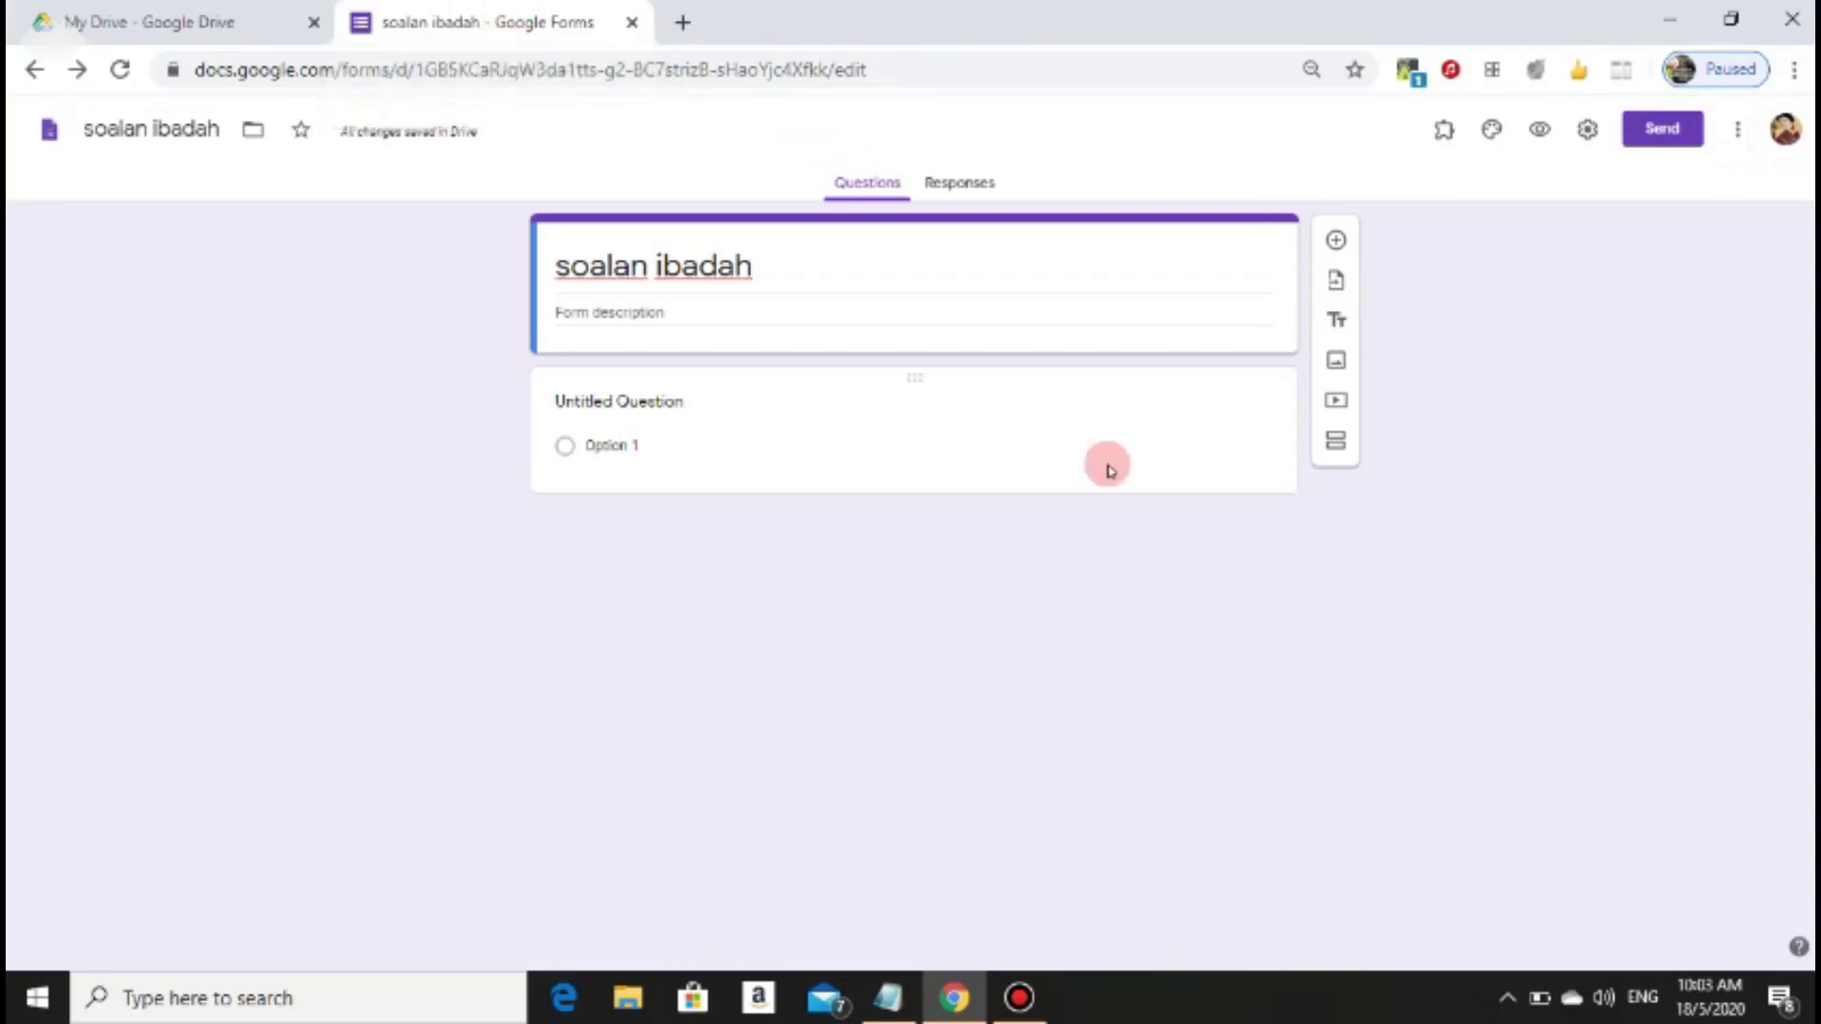
Launch Form Builder from the Add-ons icon and start it on the soalan ibadah form
left_click(1442, 131)
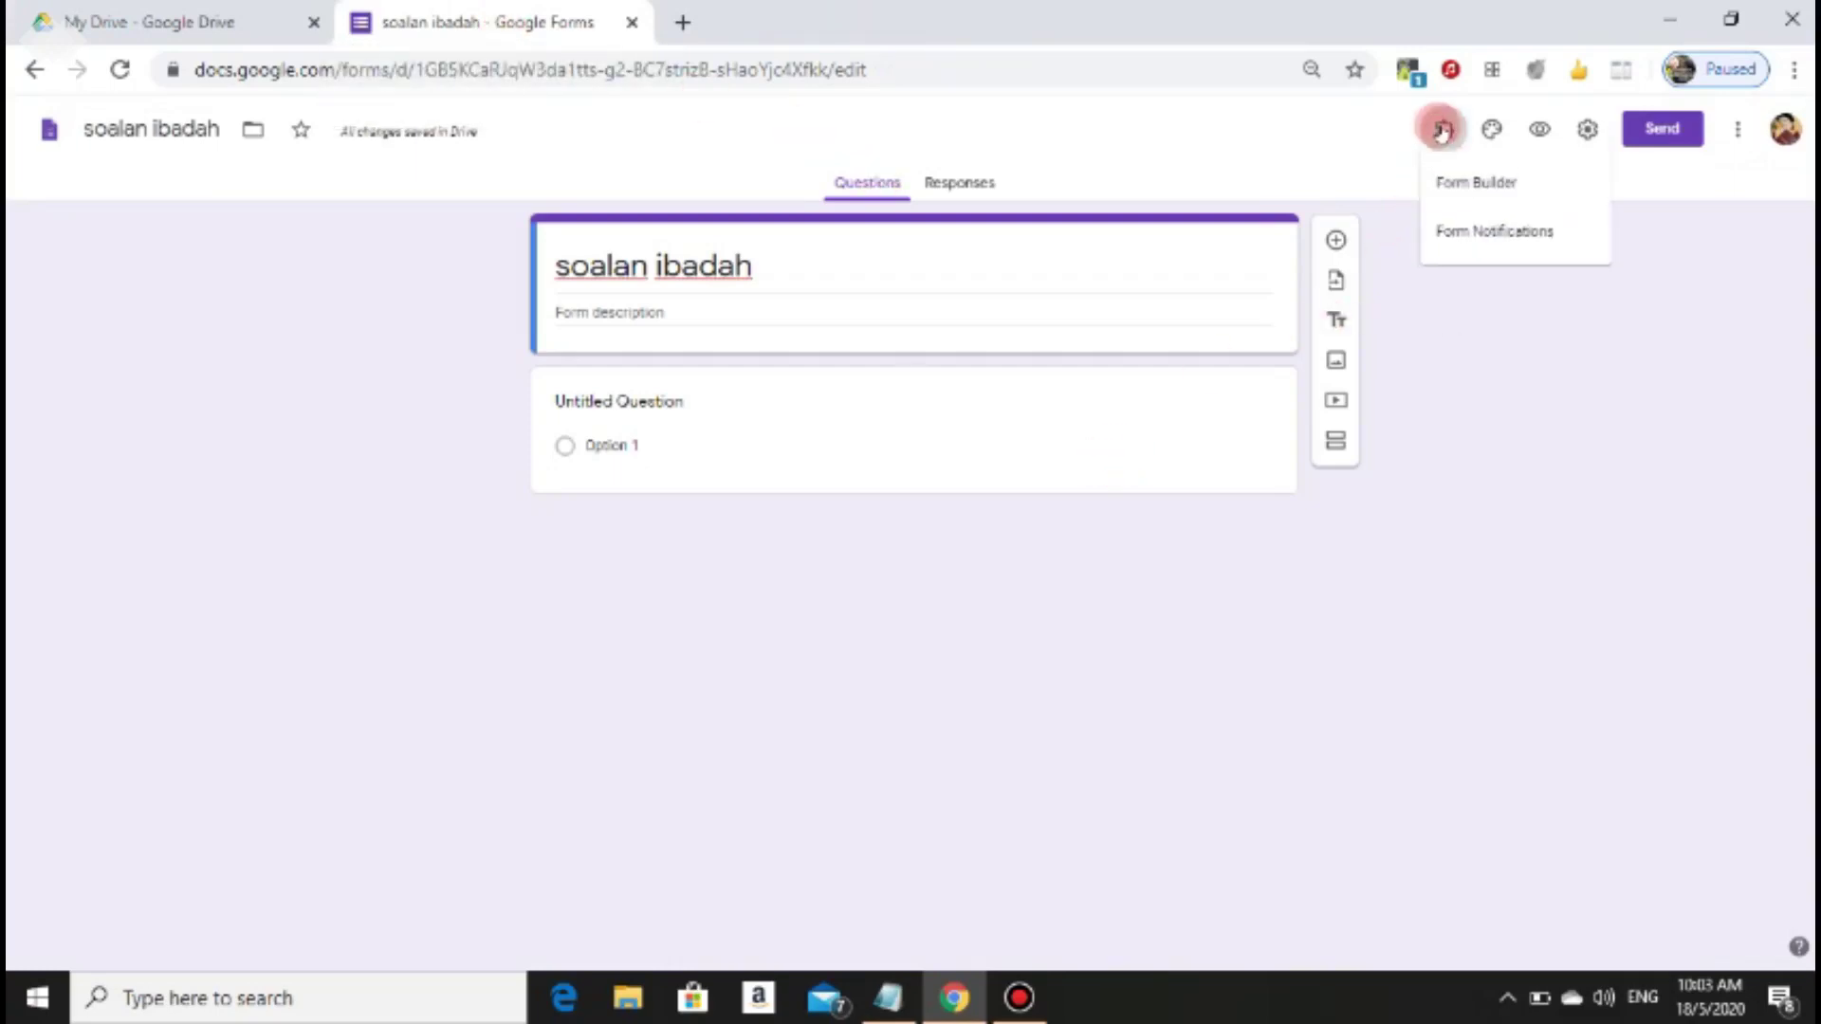
left_click(1464, 186)
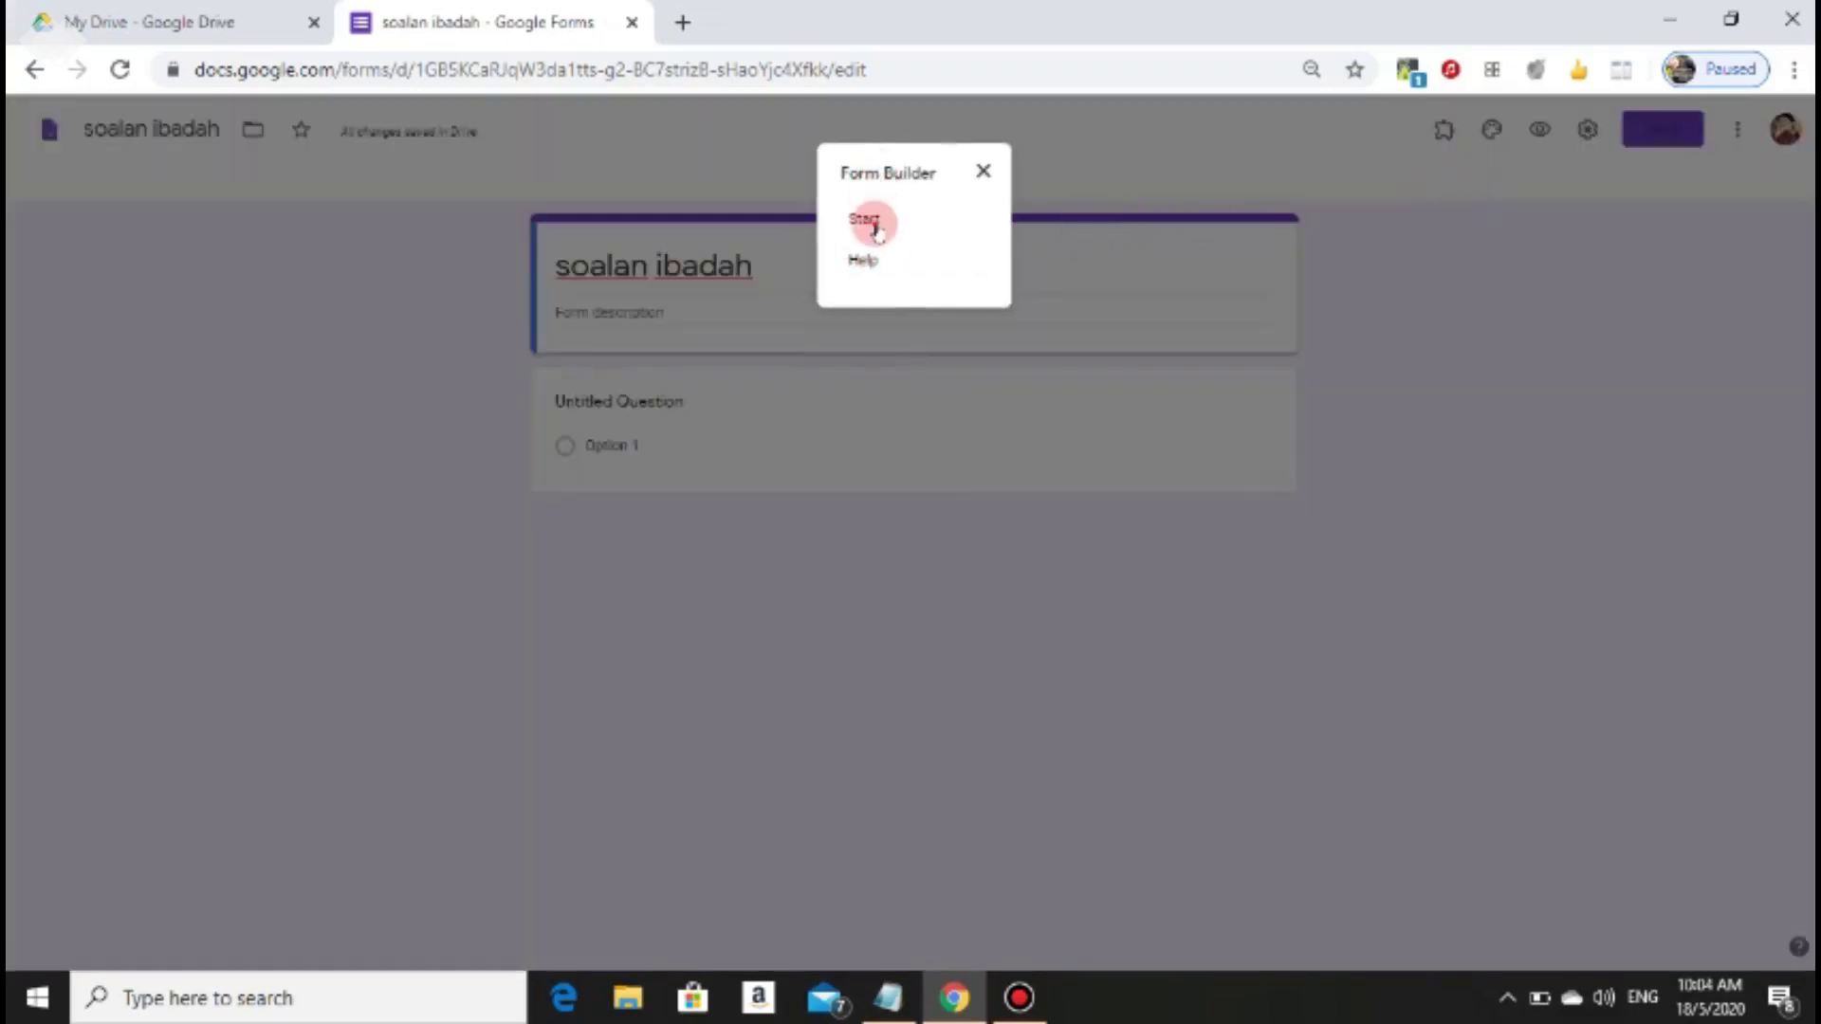
left_click(865, 221)
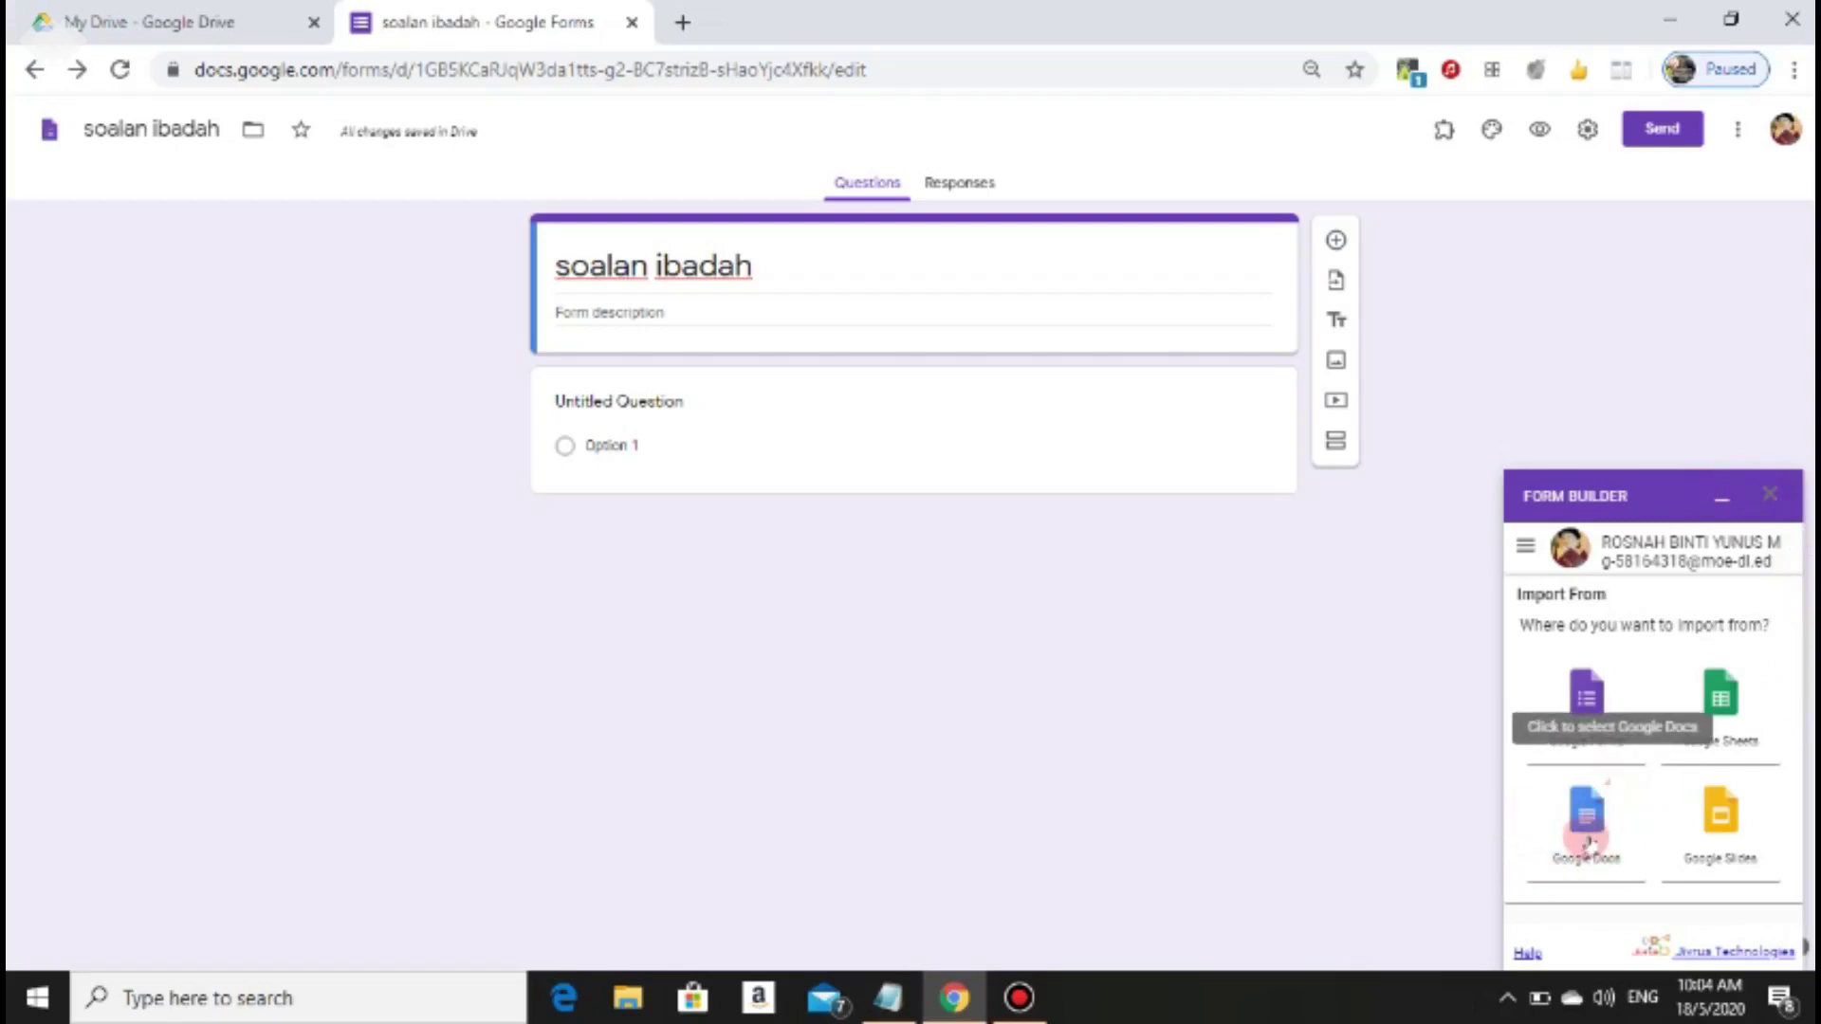
Choose the contoh soalan Google Doc as the Form Builder source to load its fields
left_click(1589, 841)
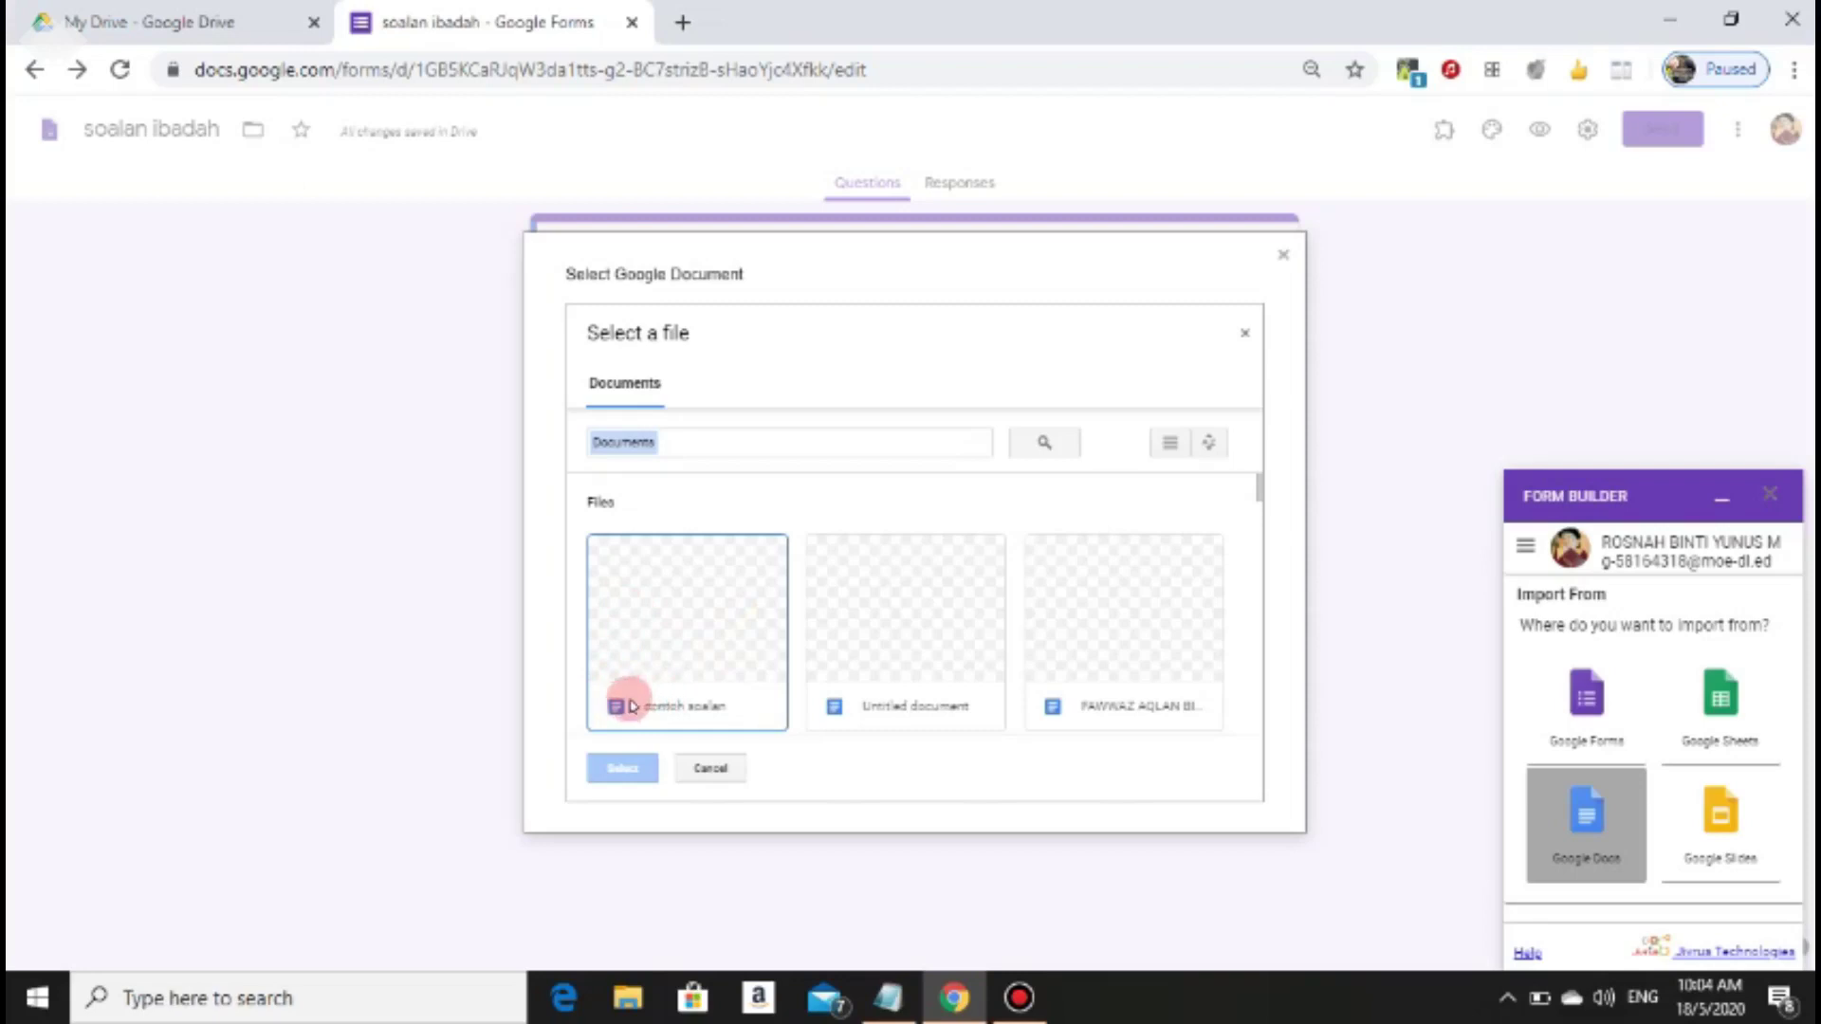
left_click(682, 652)
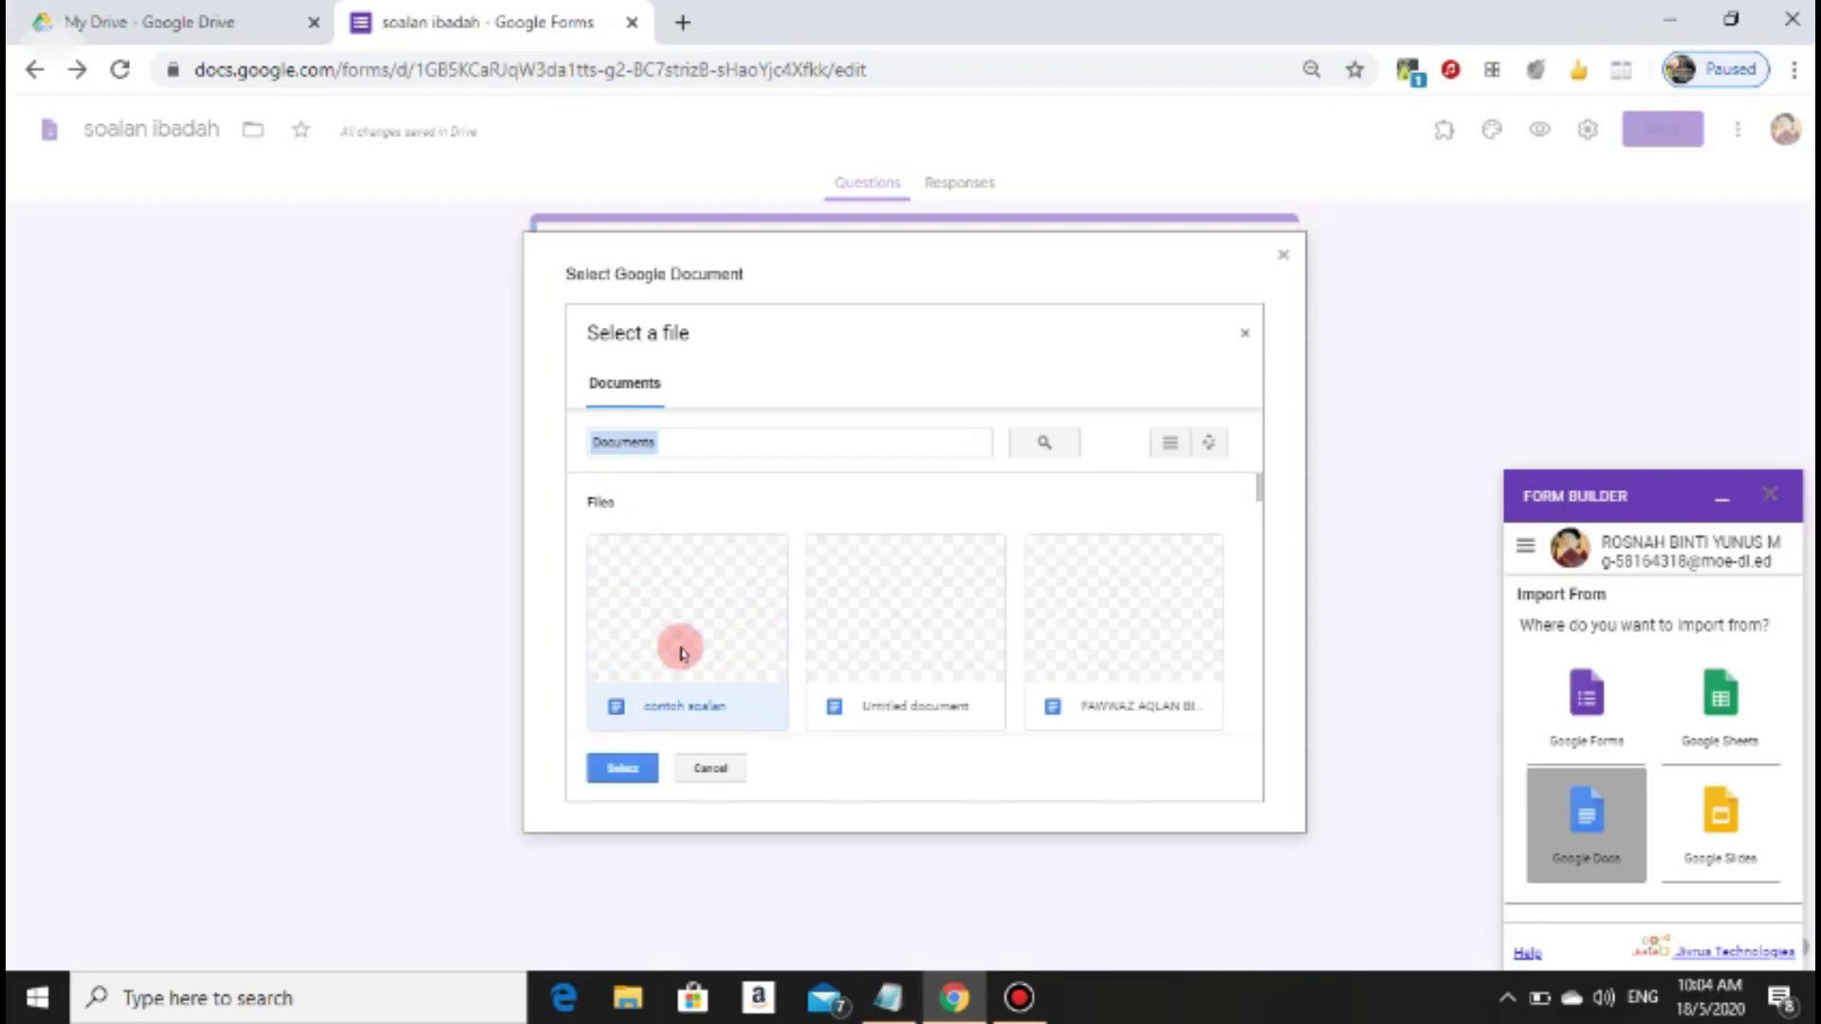
left_click(610, 776)
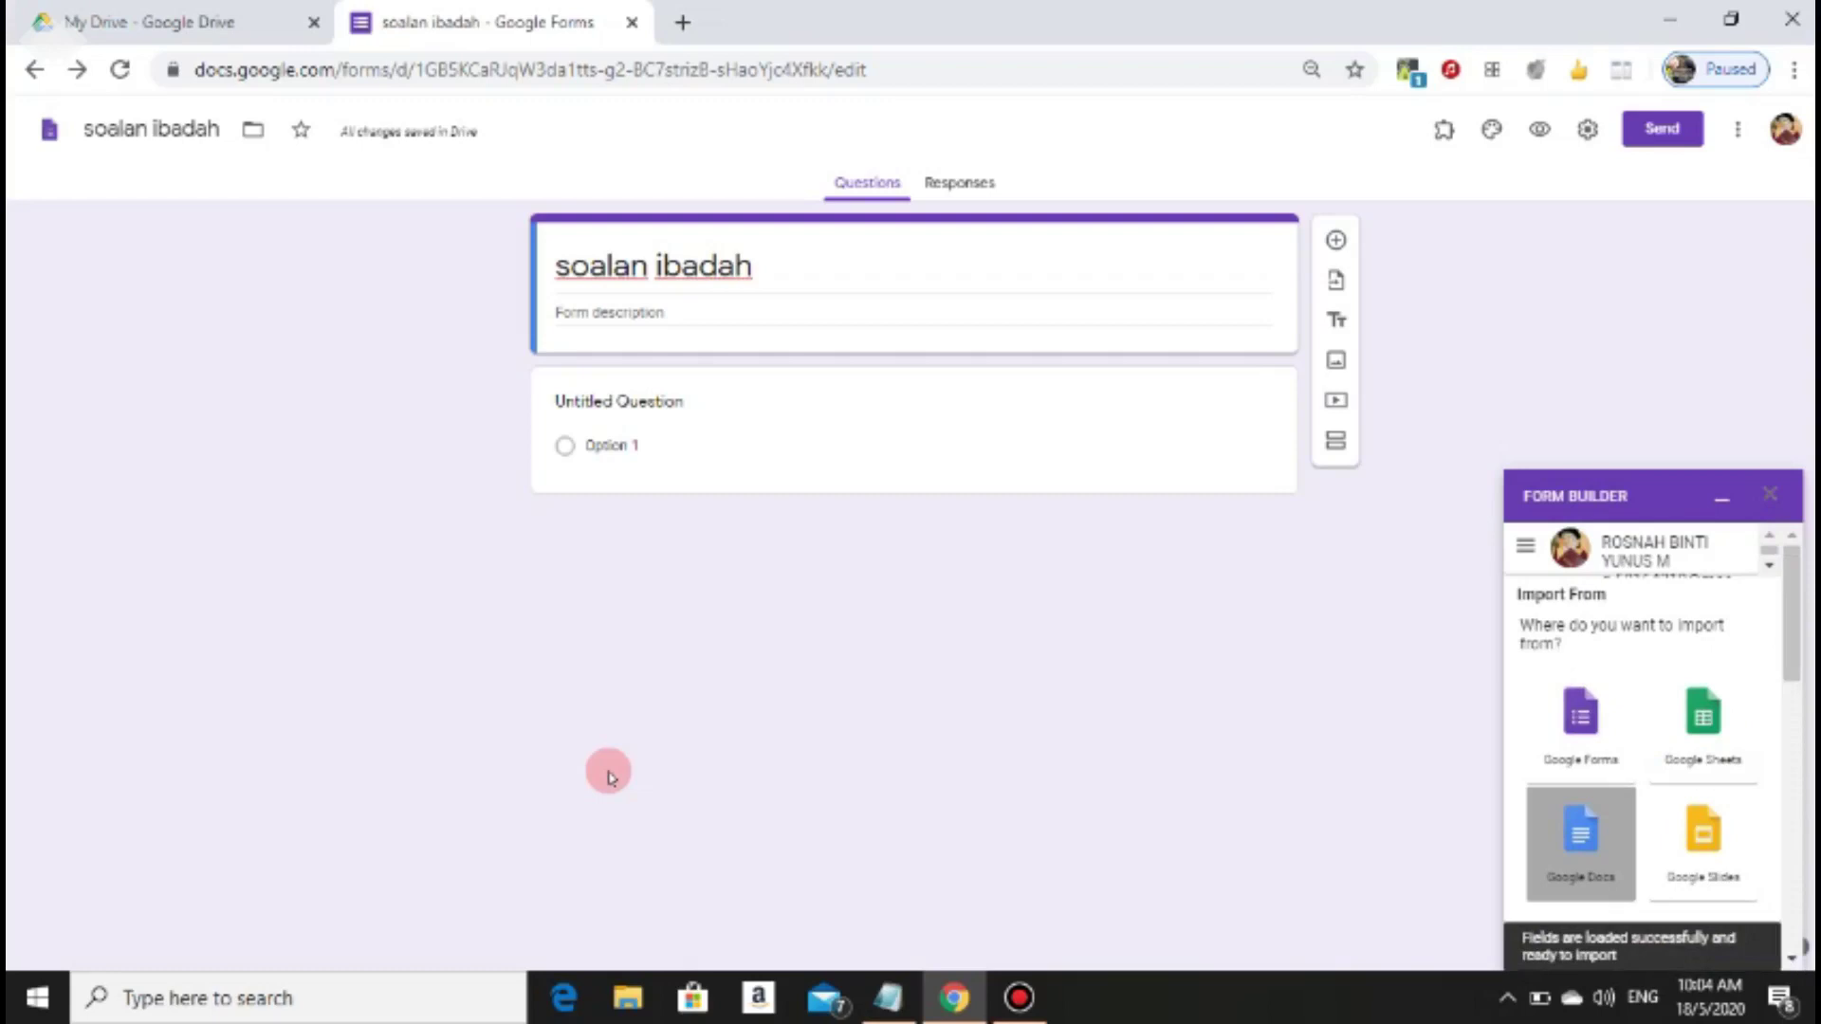
Scroll through the detected fields, tick field 12 so all 12 are selected, and start the import
mouse_move(1796, 588)
left_mouse_down()
mouse_move(1796, 835)
mouse_move(1793, 747)
left_mouse_up()
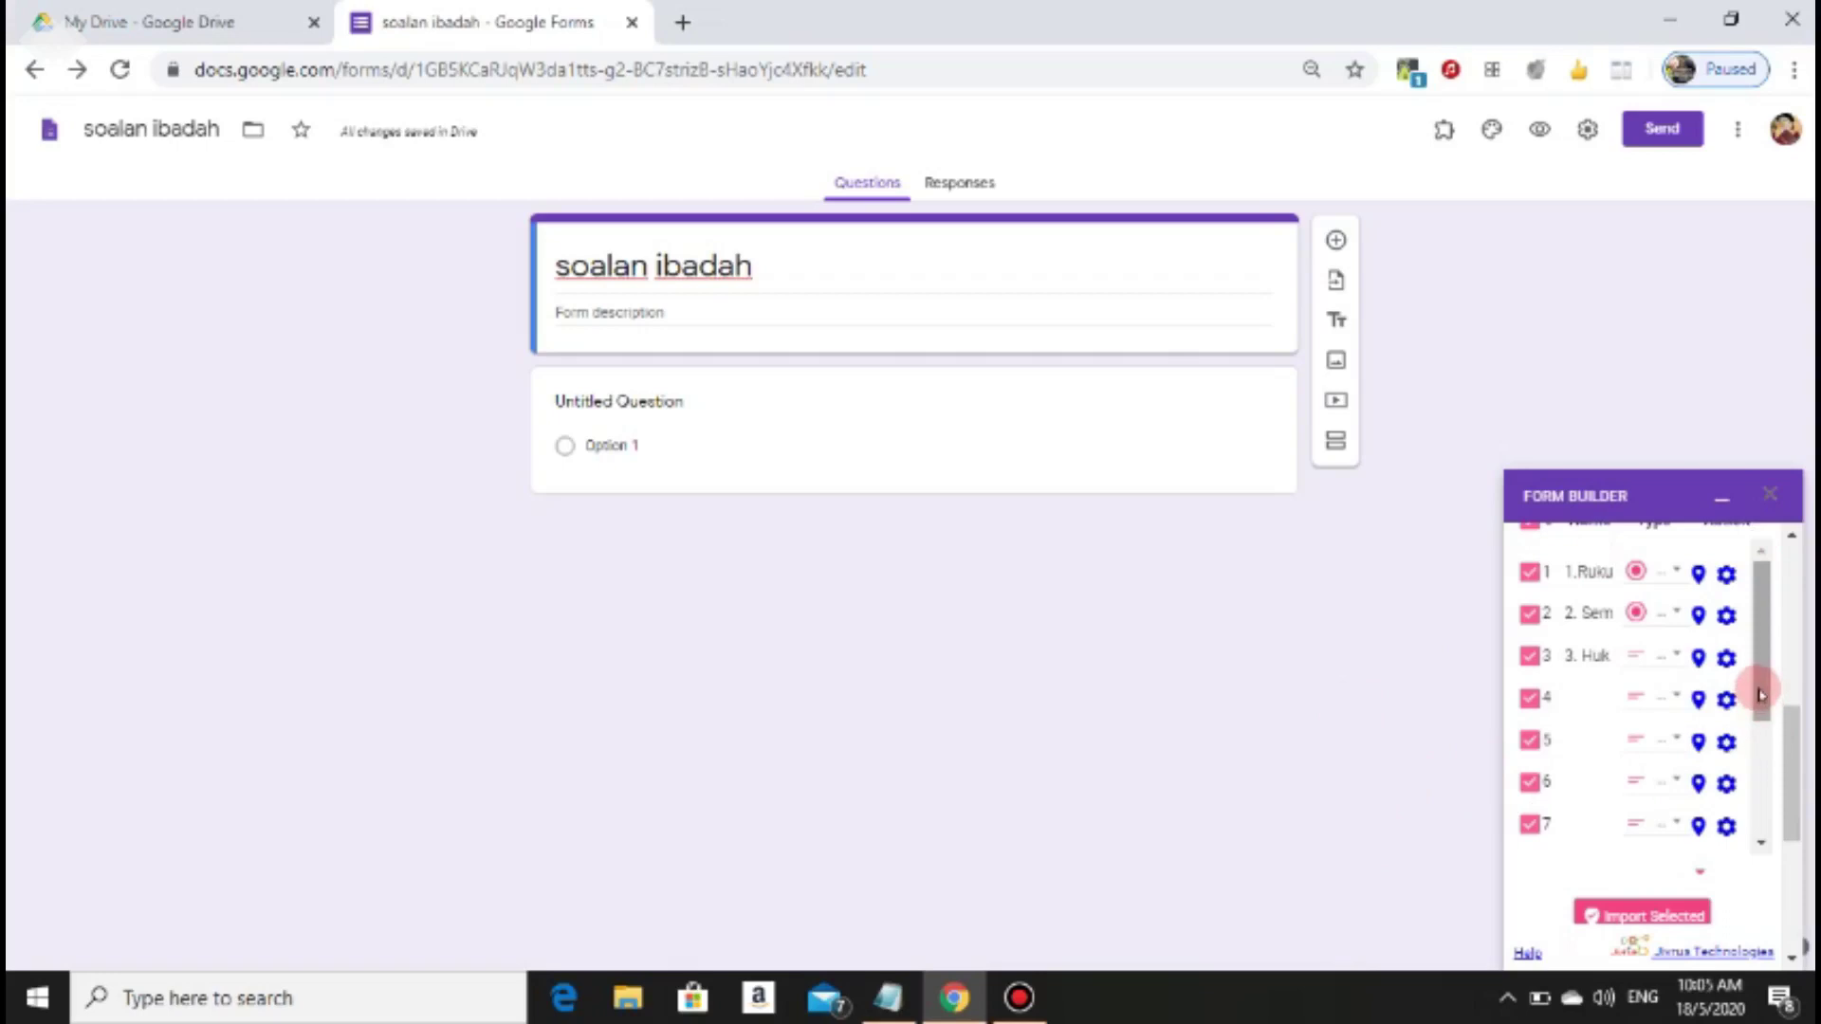
left_click_drag(1759, 694, 1780, 831)
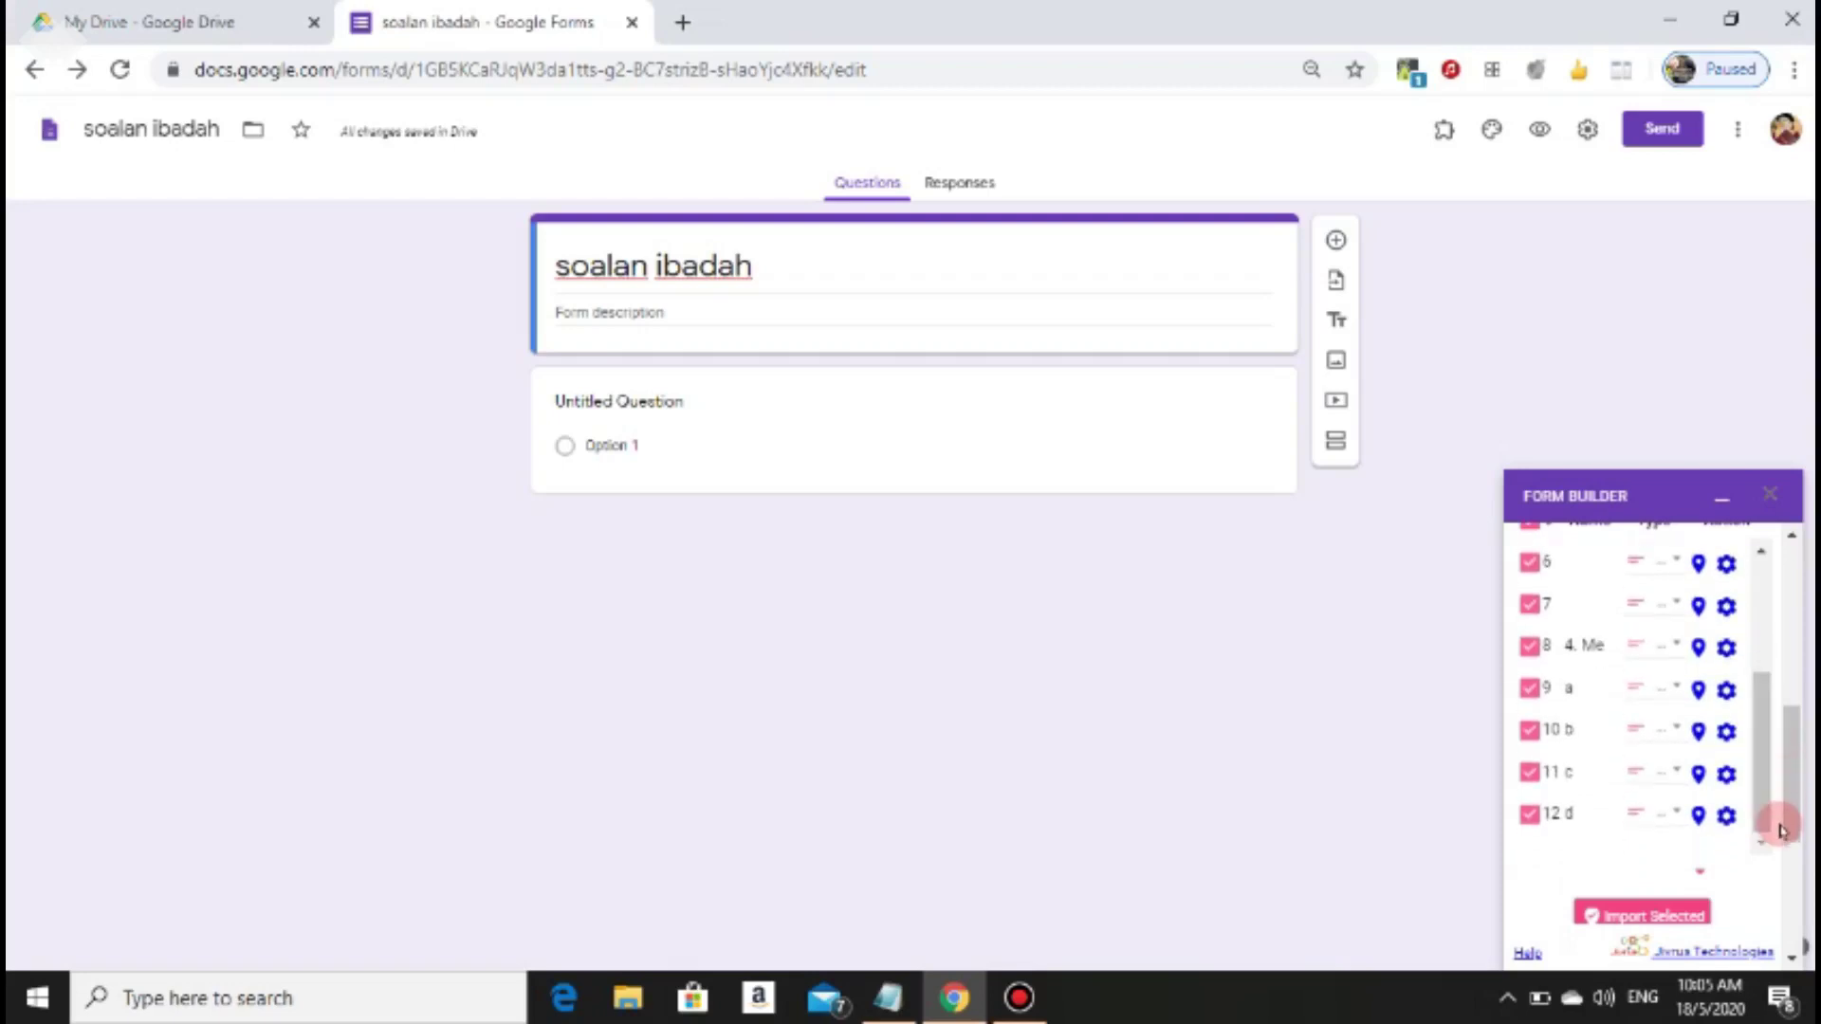
left_click(1528, 821)
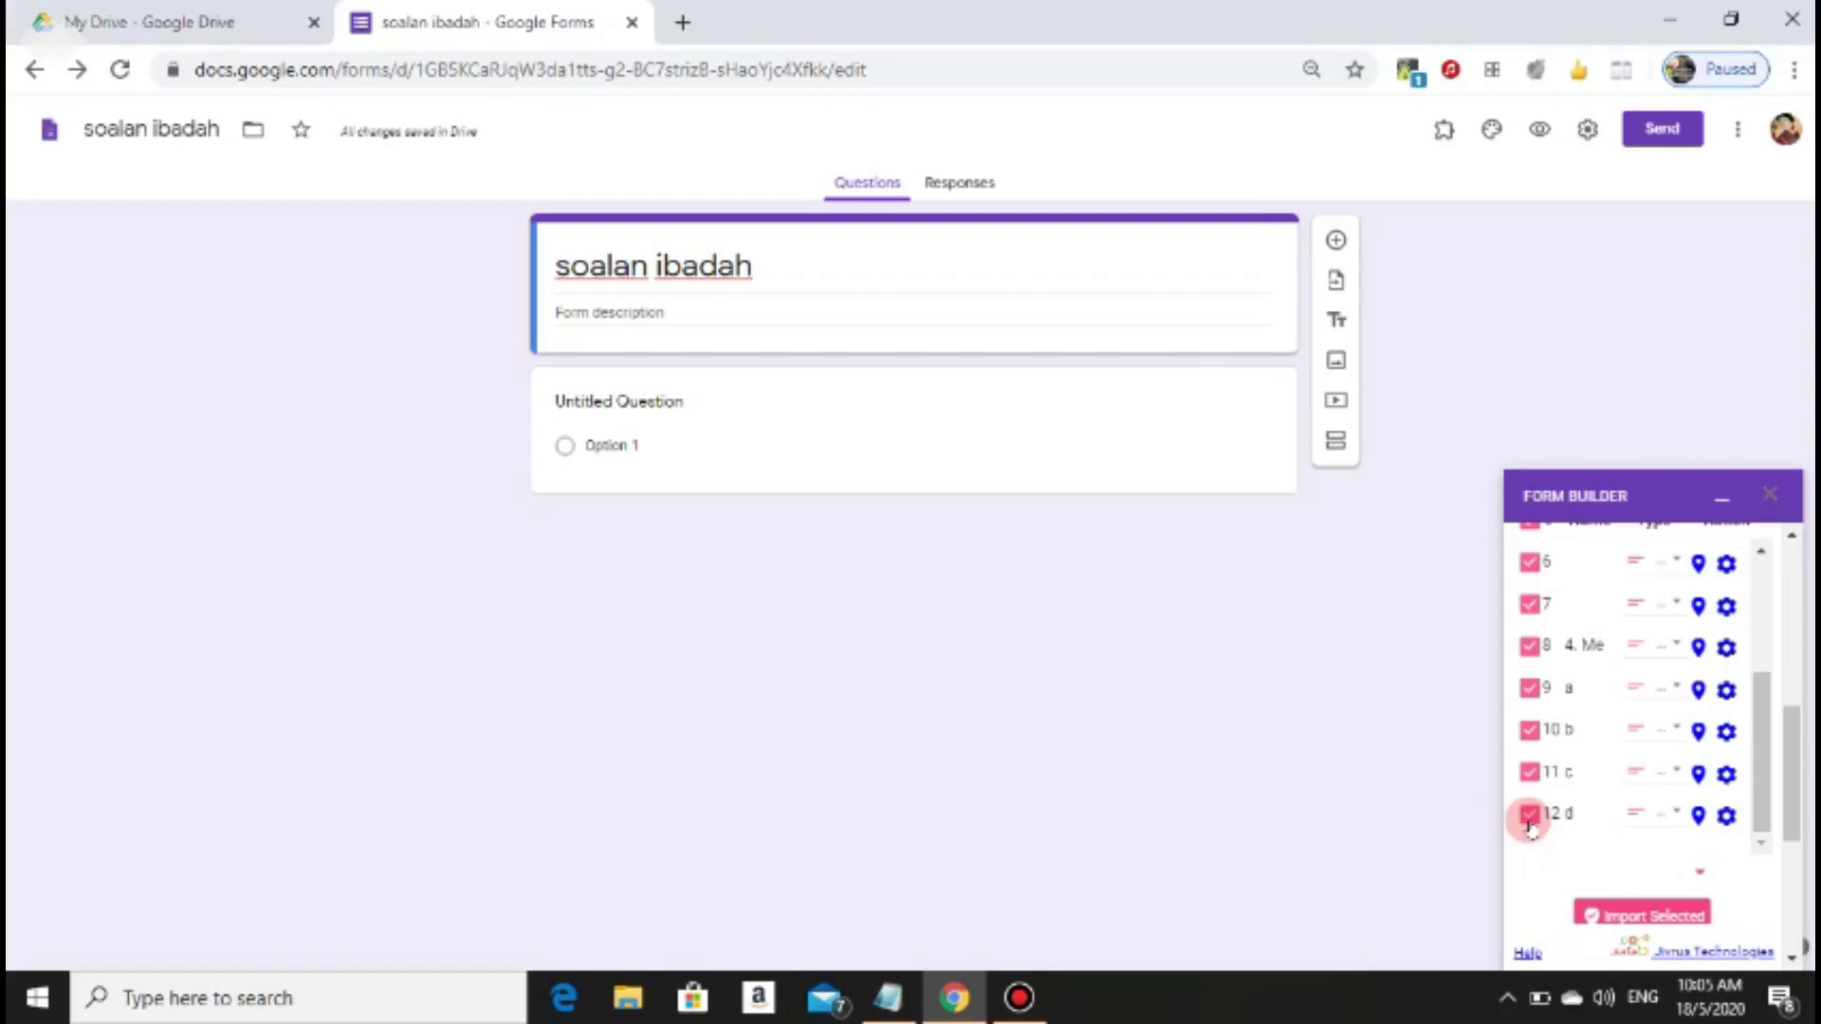
left_click(1642, 920)
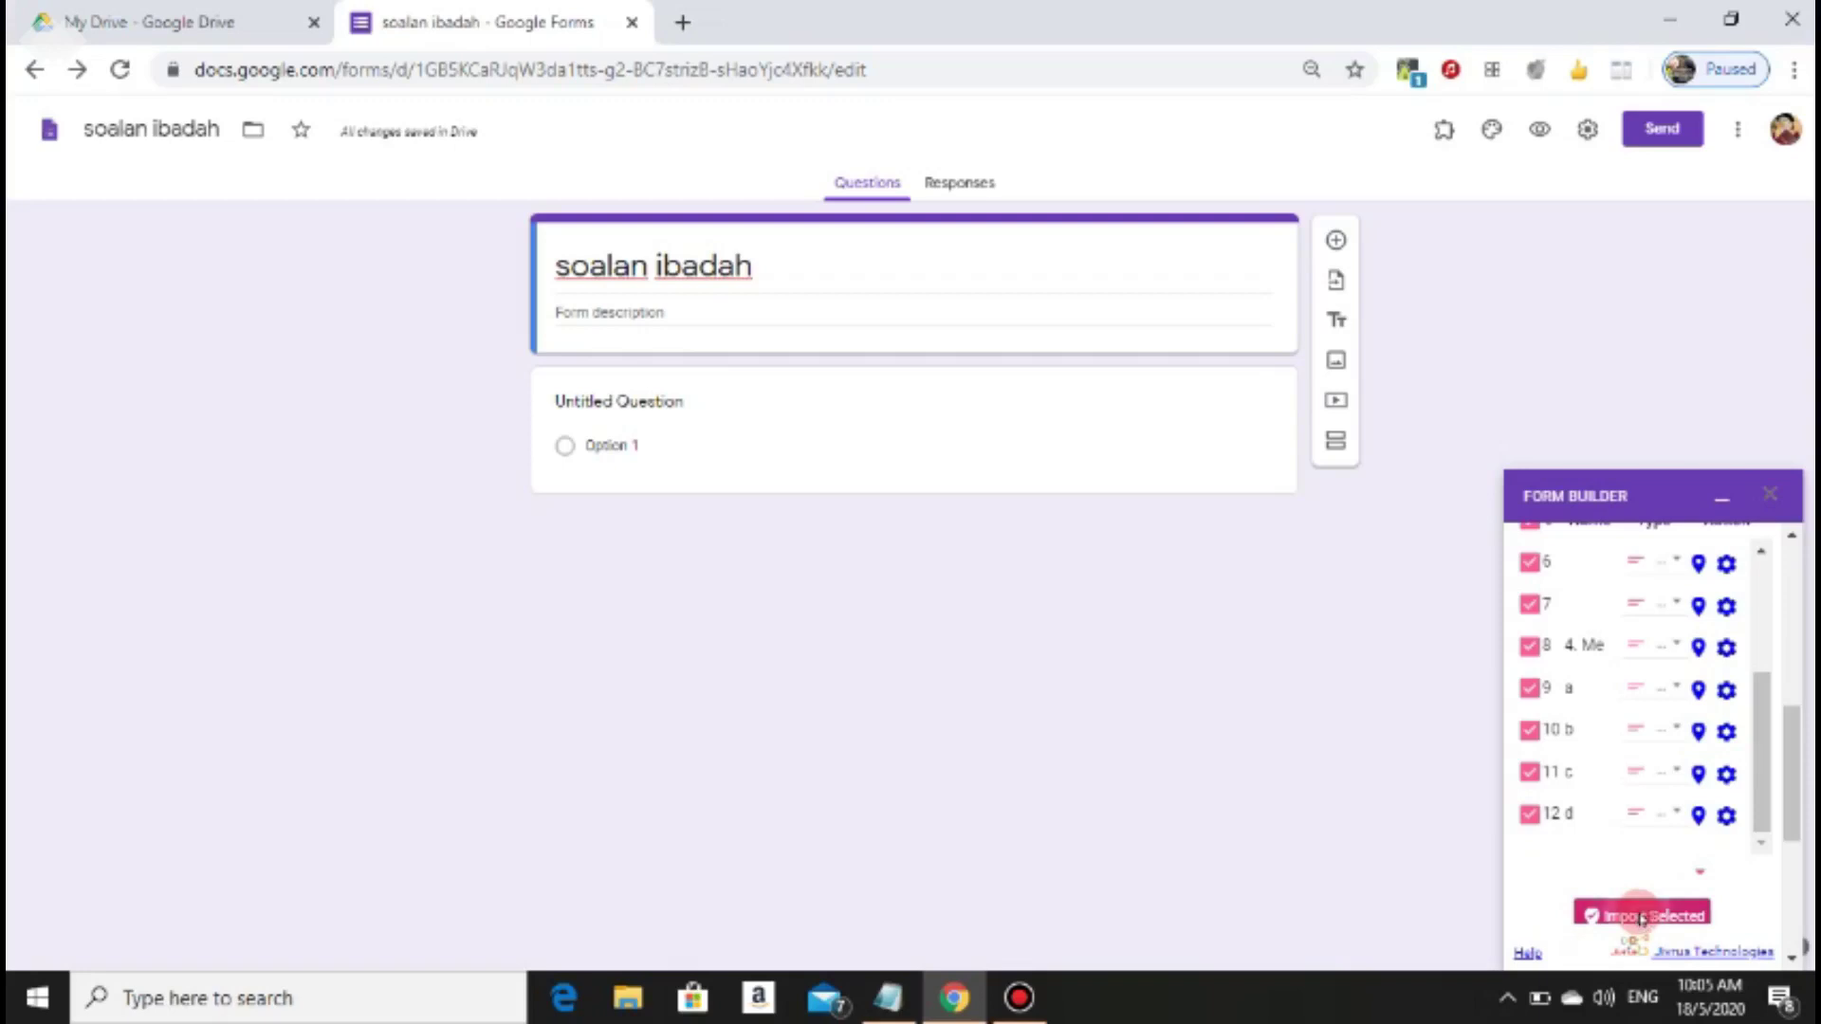
Import the selected fields, check the new questions, and select '1.Rukun solat ada' (10, 5, 7, 13)
left_click(1642, 918)
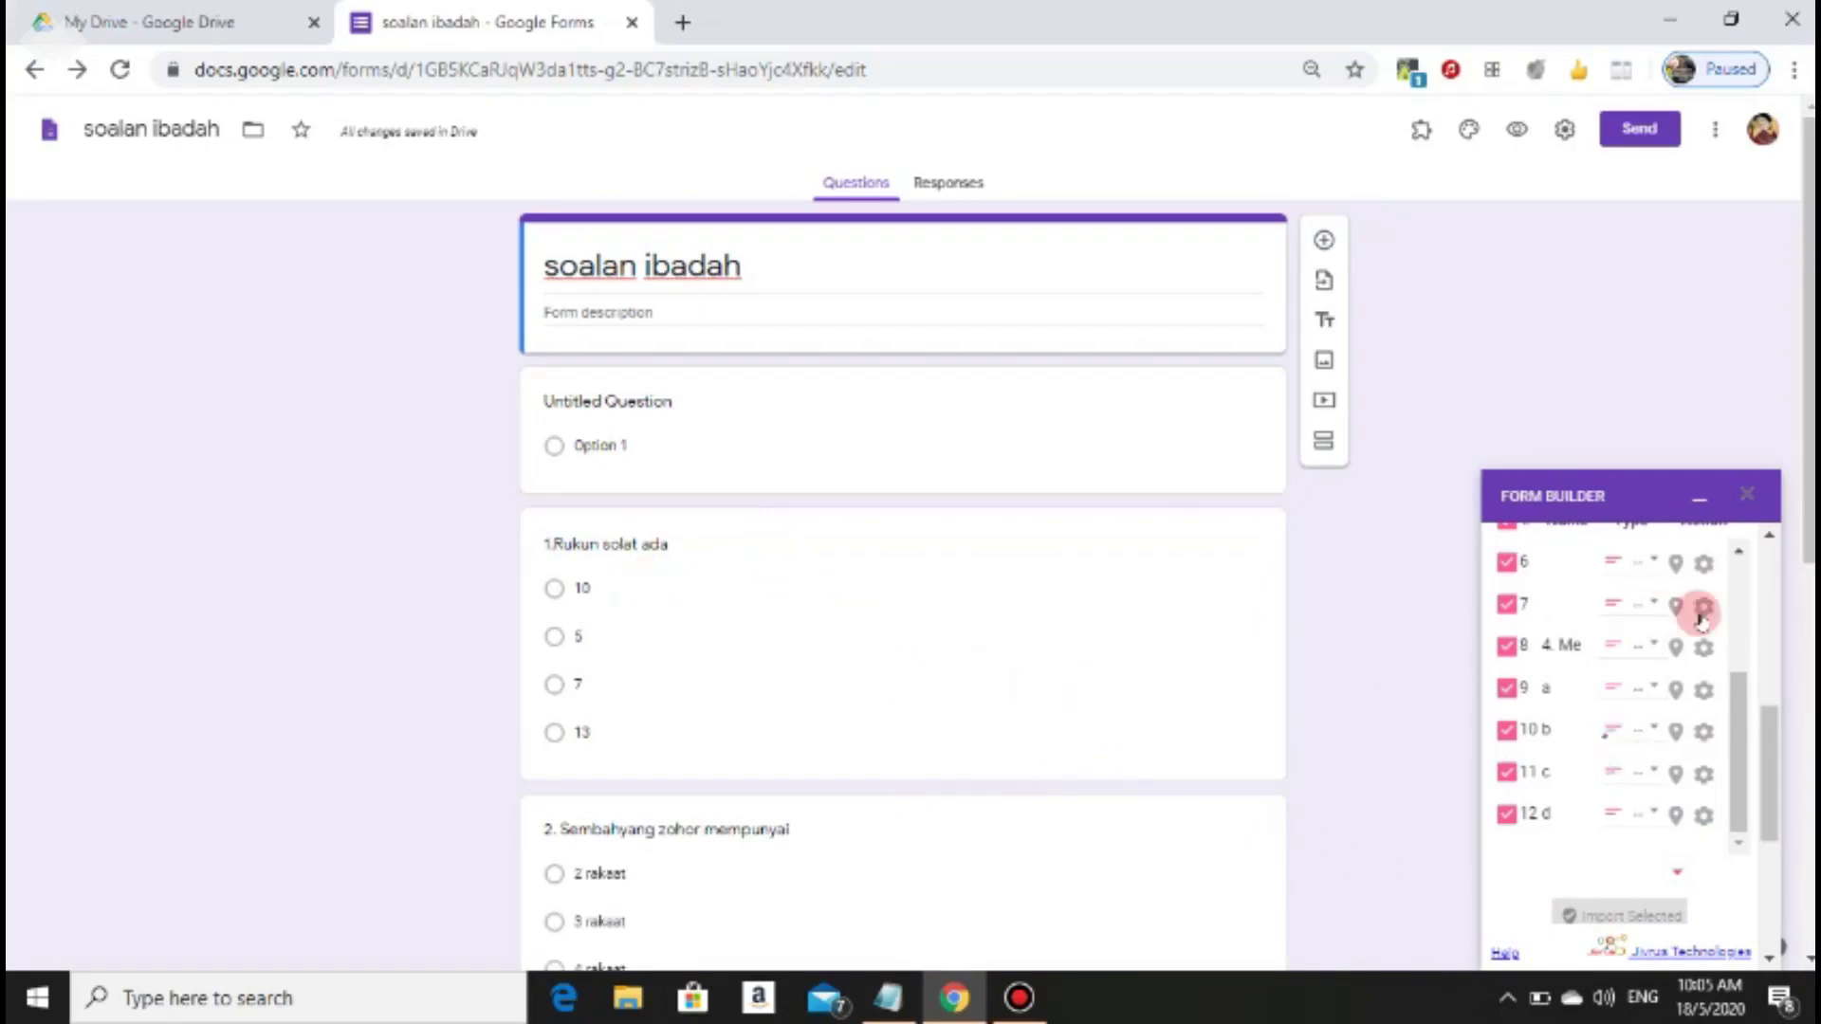
left_click_drag(1807, 438, 1807, 778)
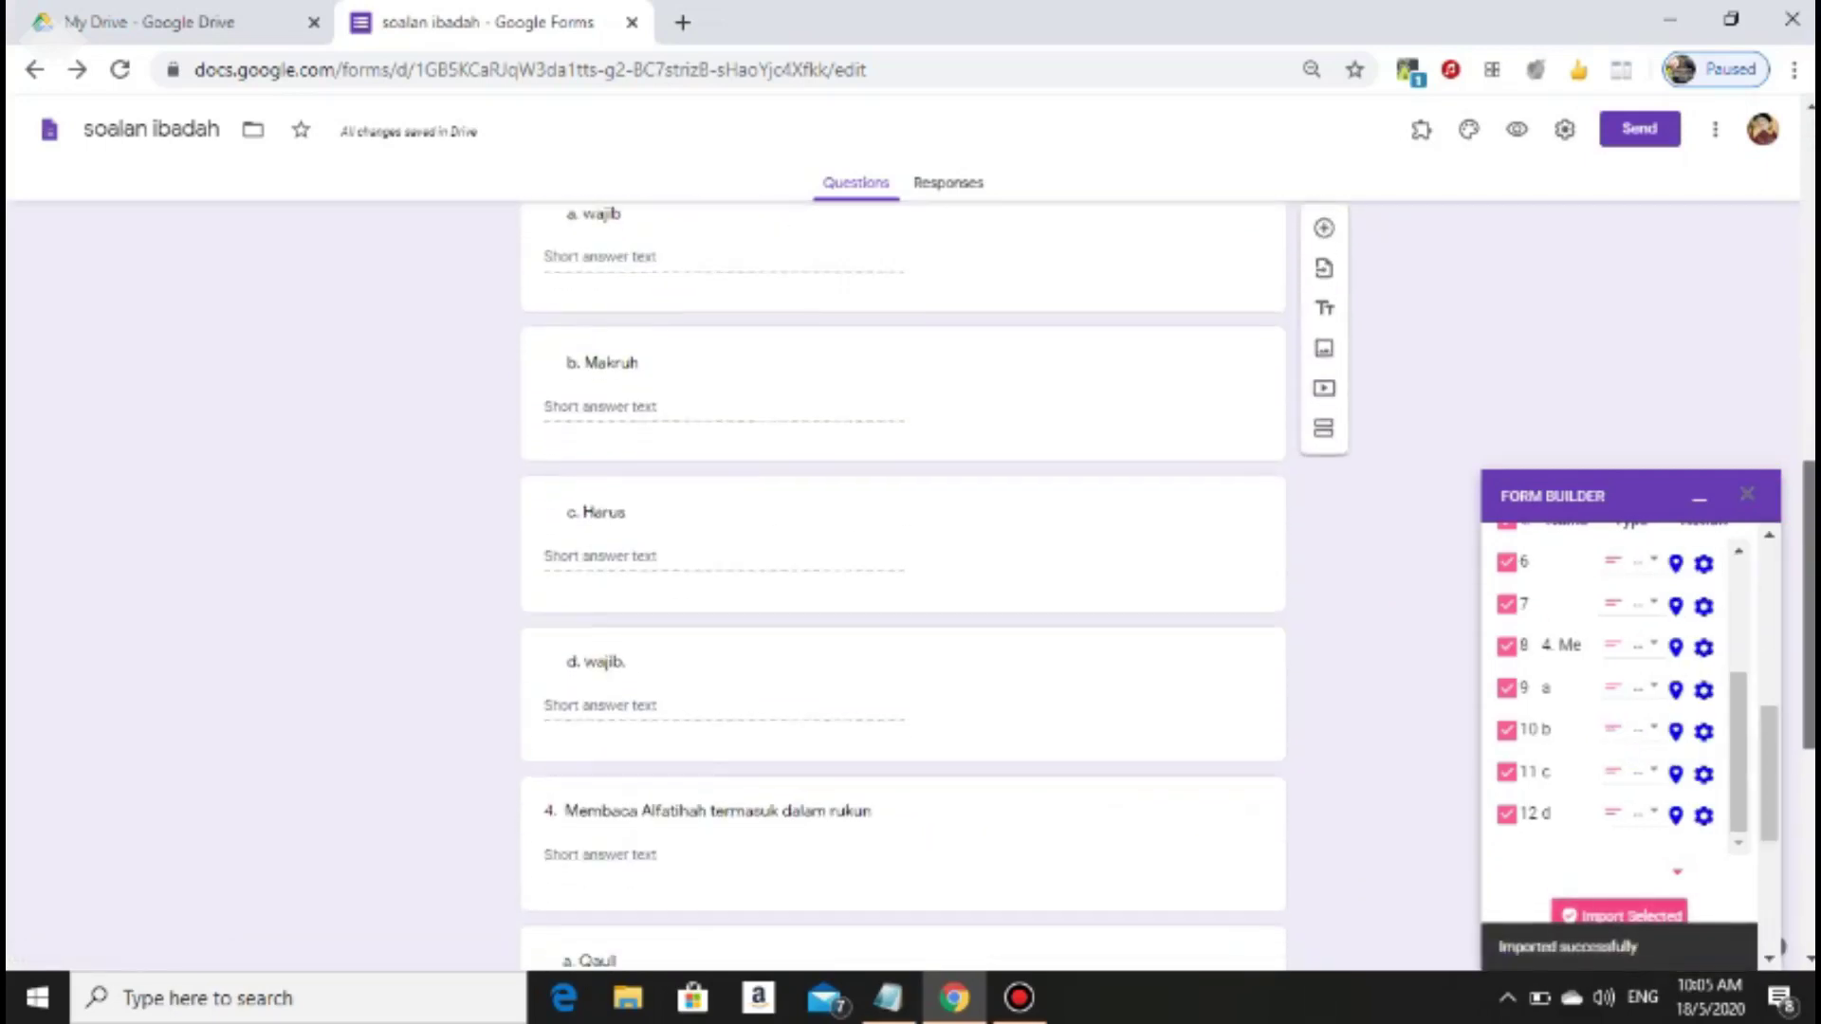
mouse_move(1807, 777)
left_mouse_down()
mouse_move(1807, 915)
mouse_move(1807, 842)
left_mouse_up()
left_click_drag(1783, 946, 1757, 460)
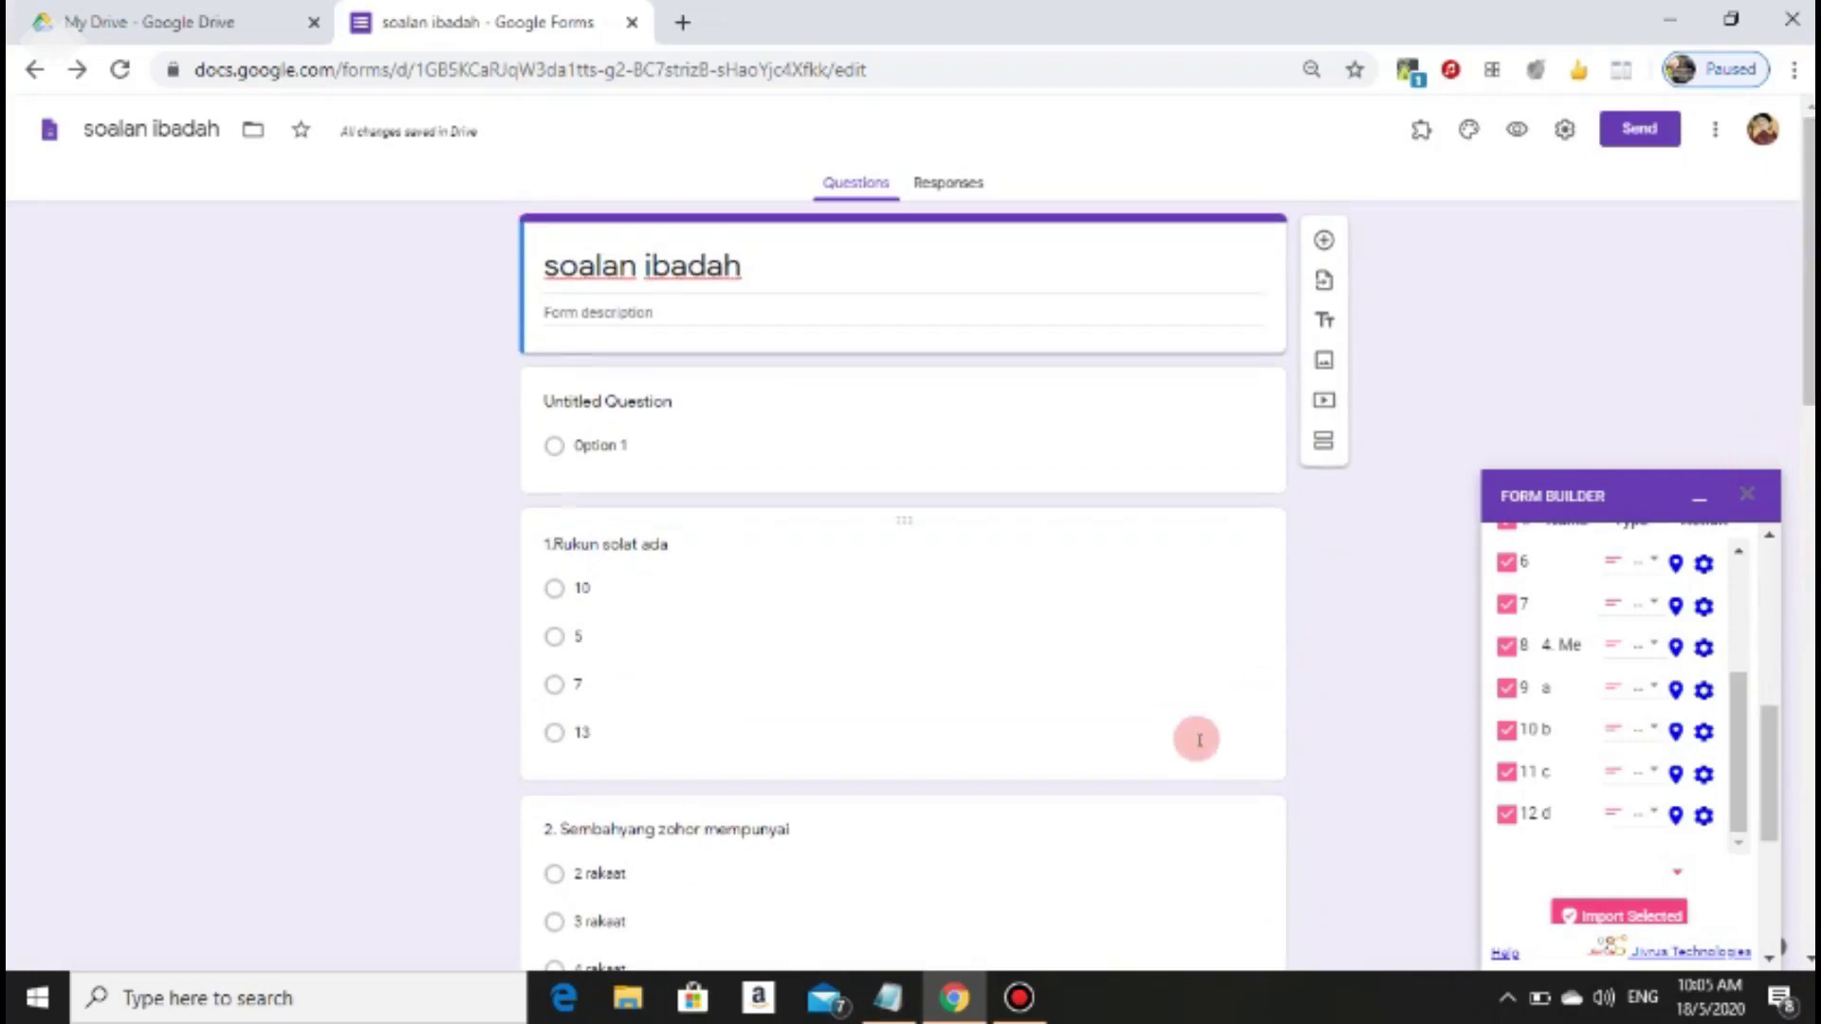
left_click(1155, 727)
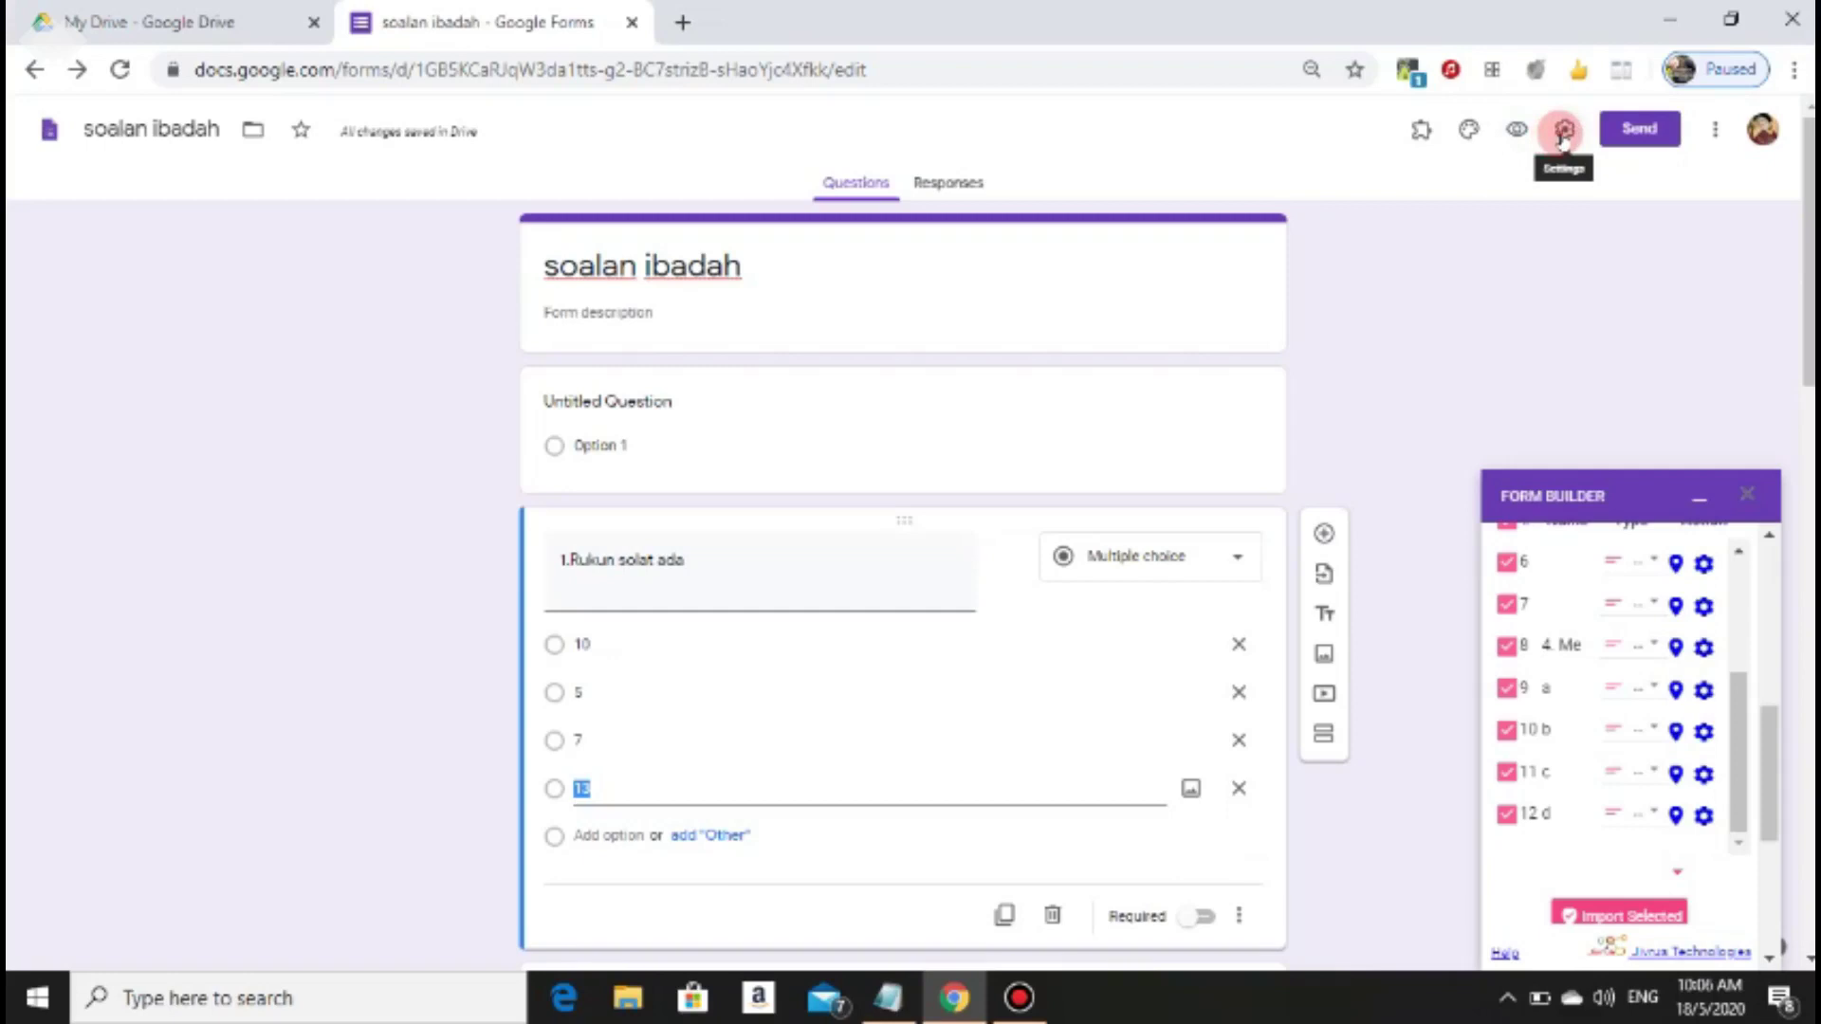
Switch on 'Make this a quiz' in the form's Quizzes settings and save
left_click(1563, 133)
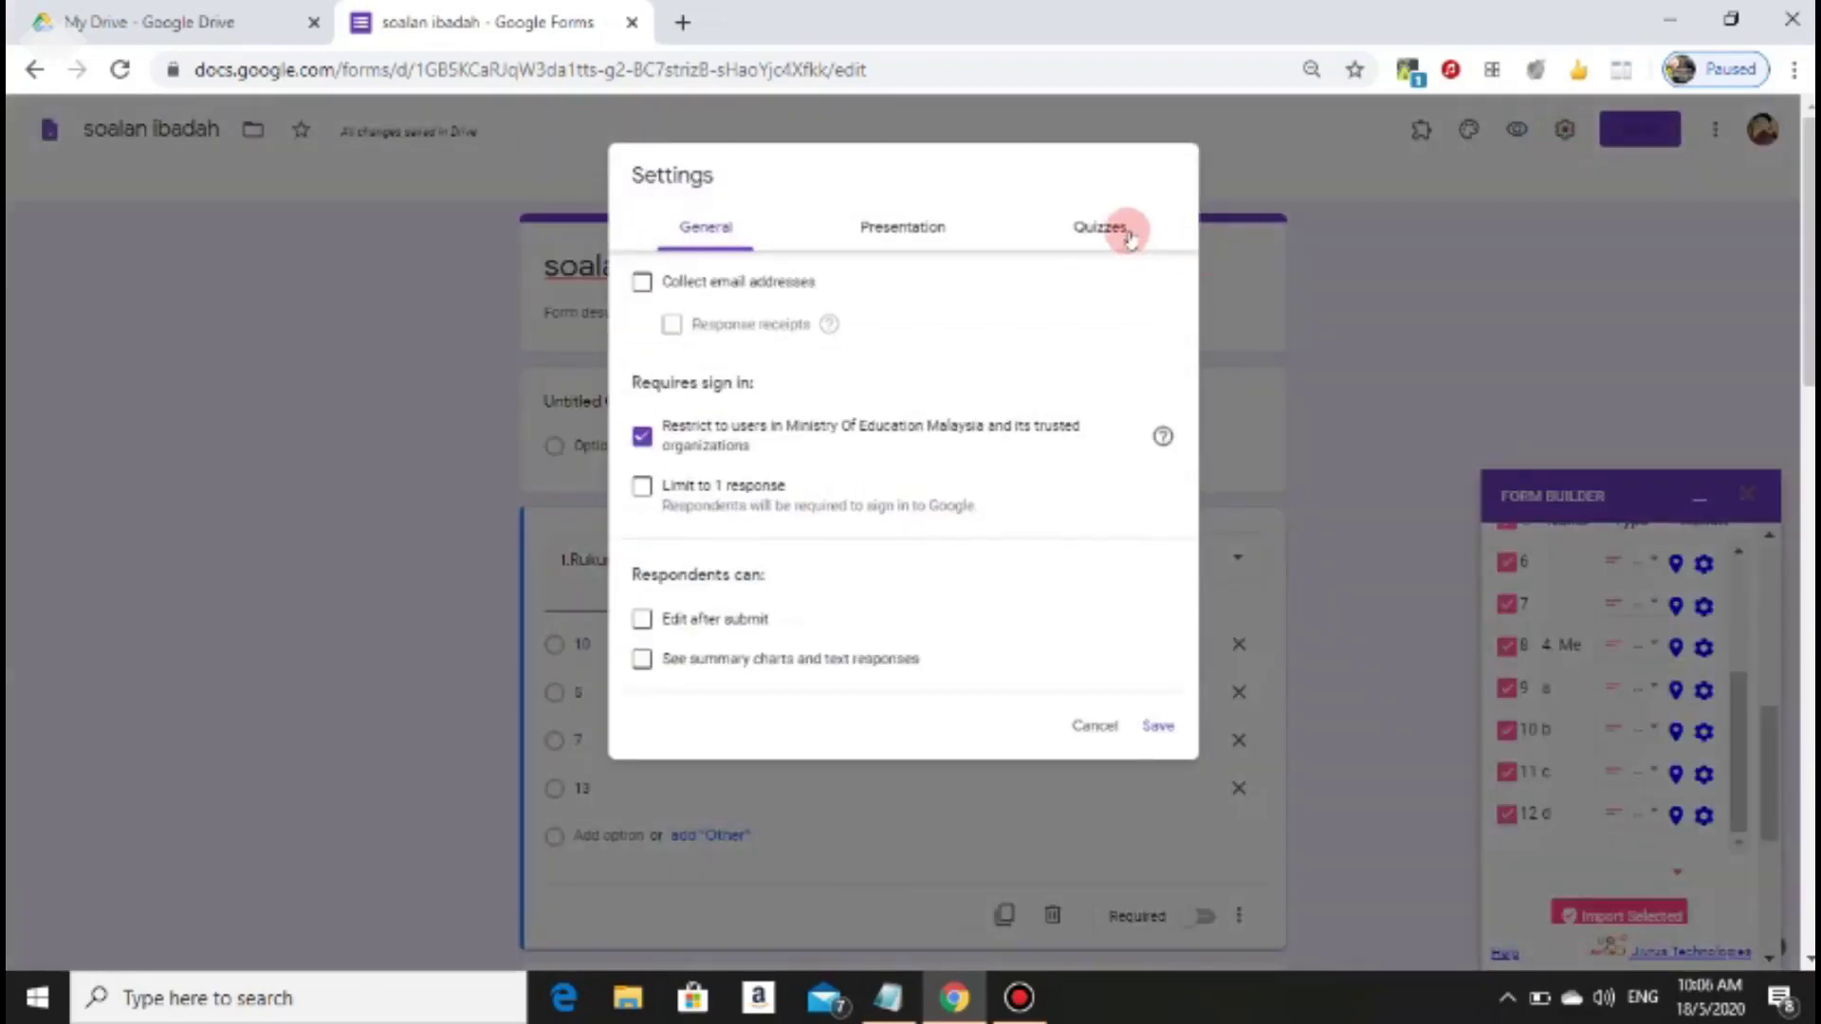
left_click(1129, 235)
left_click(639, 294)
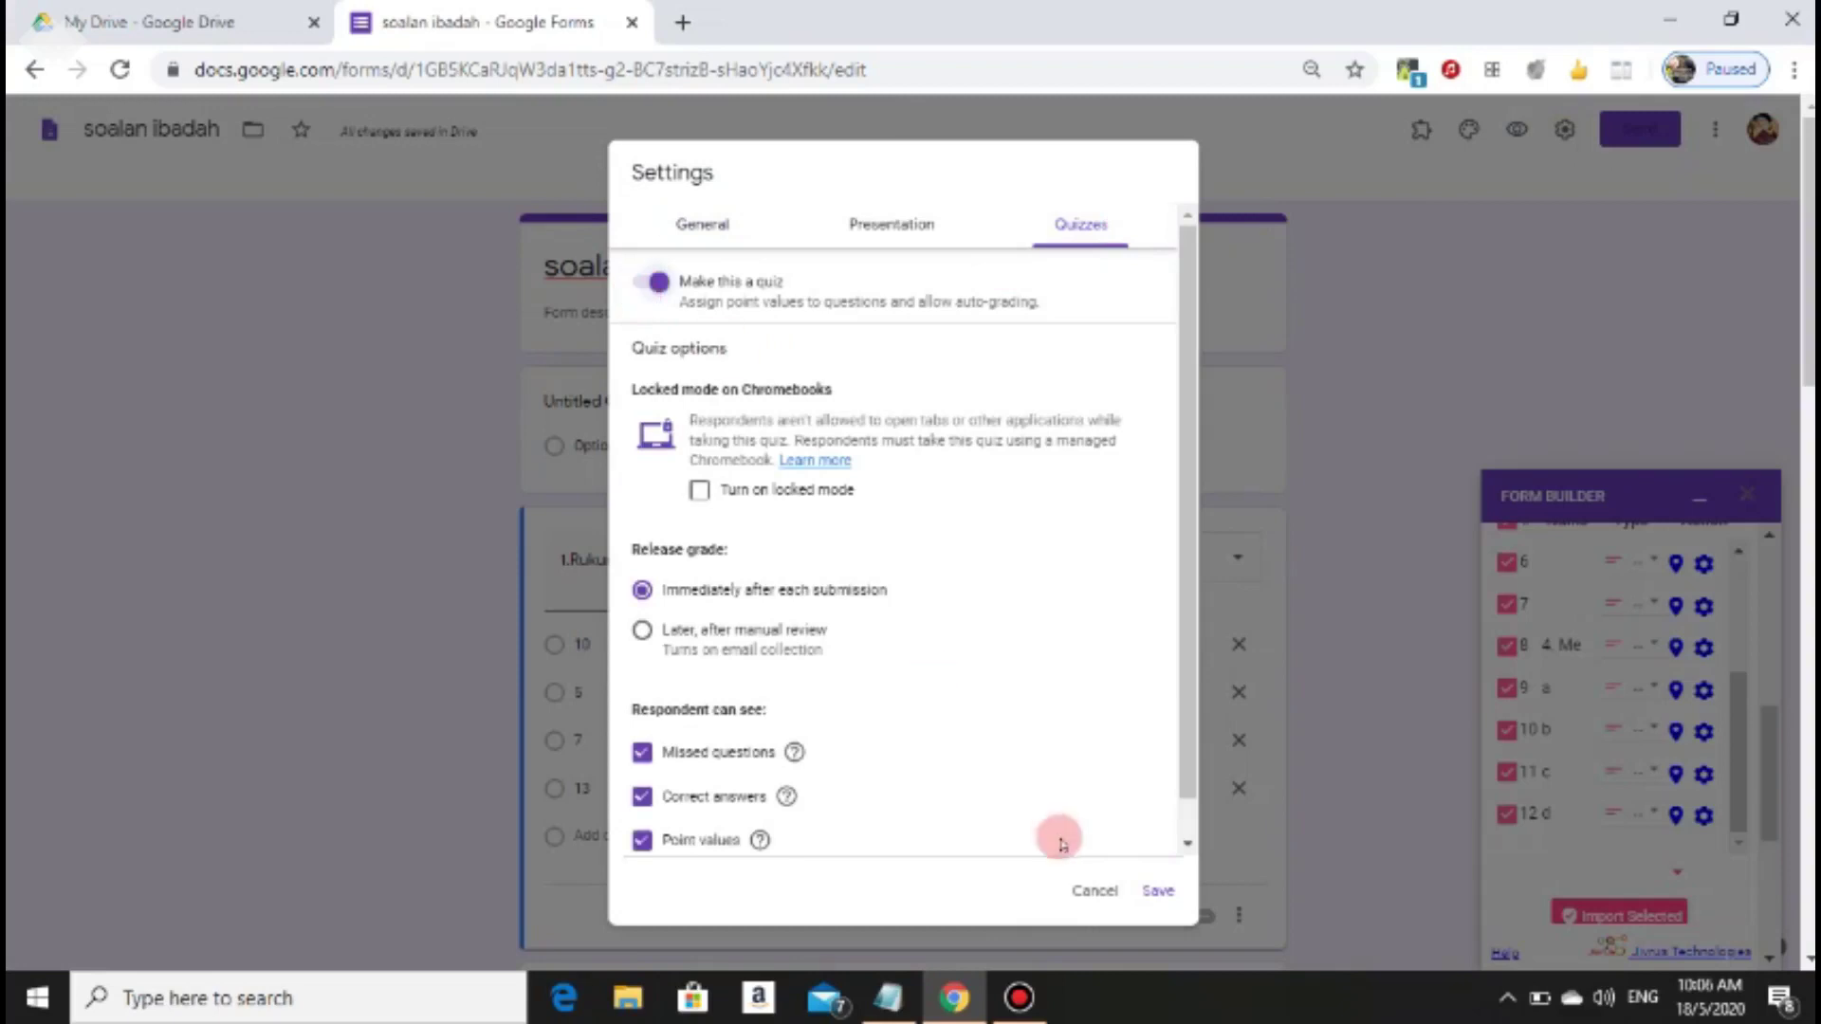
left_click(1157, 892)
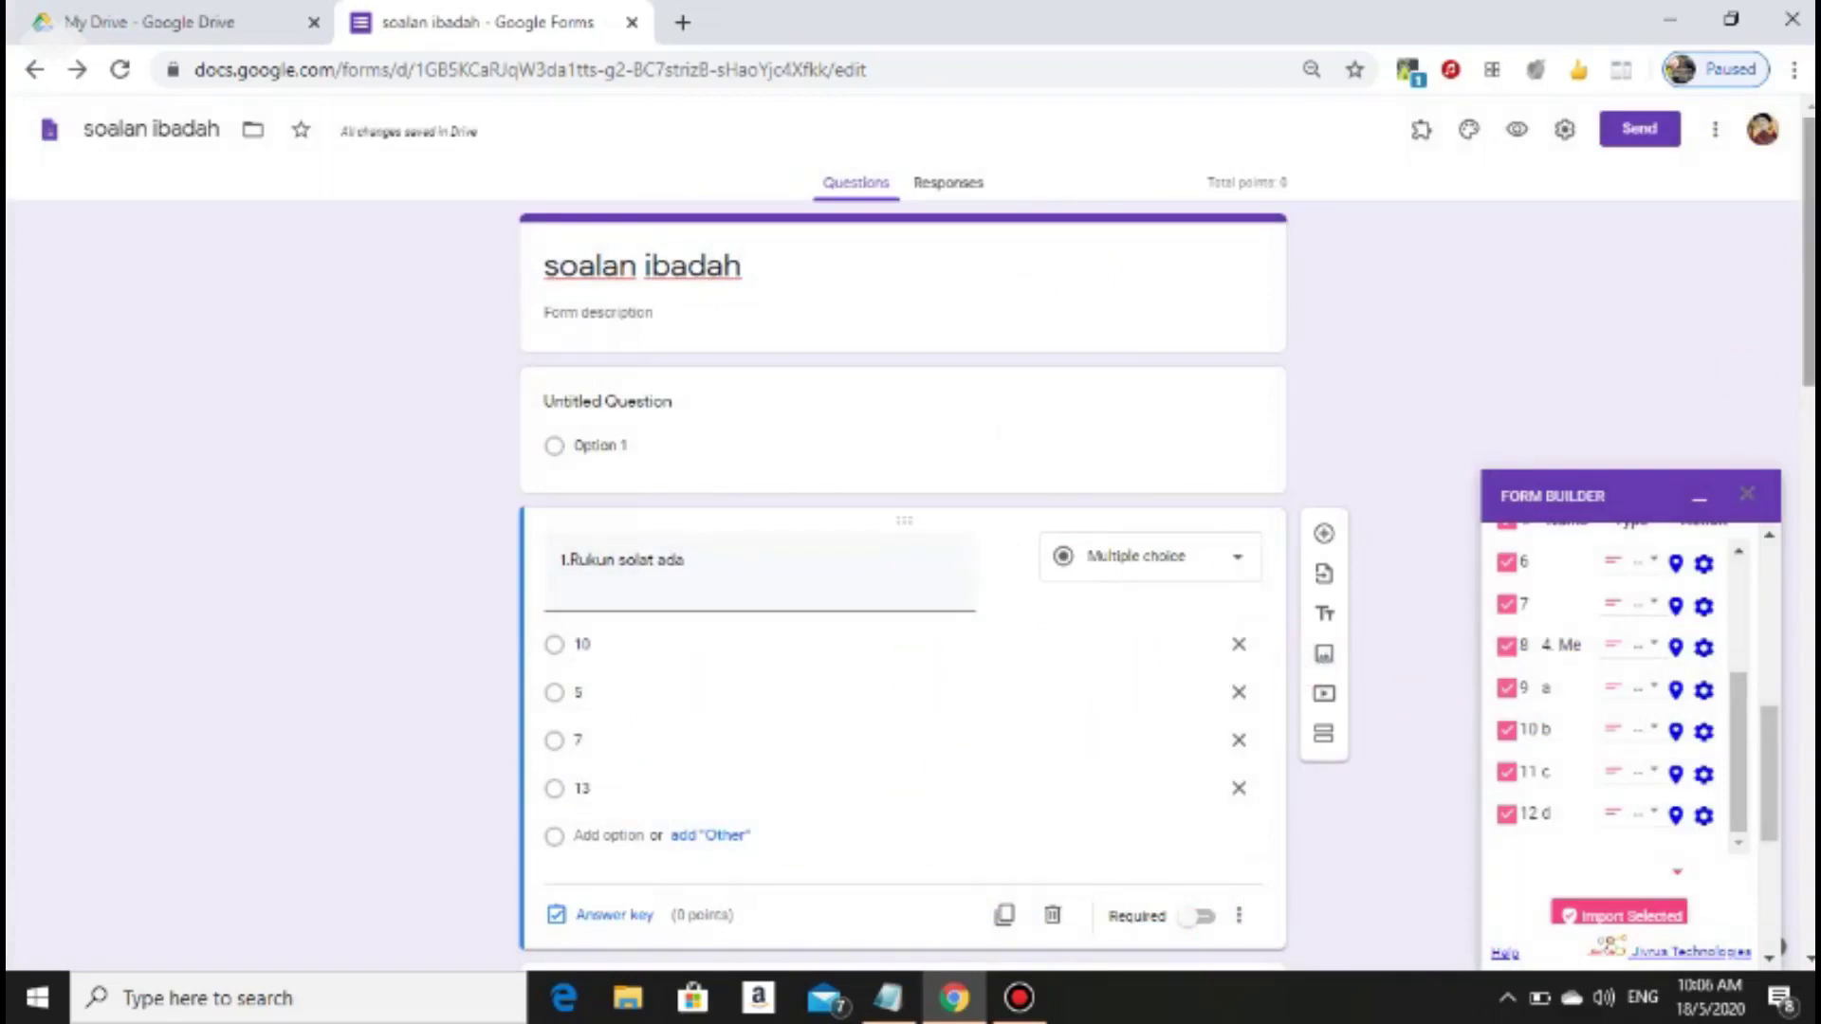
left_click_drag(1802, 313, 1807, 867)
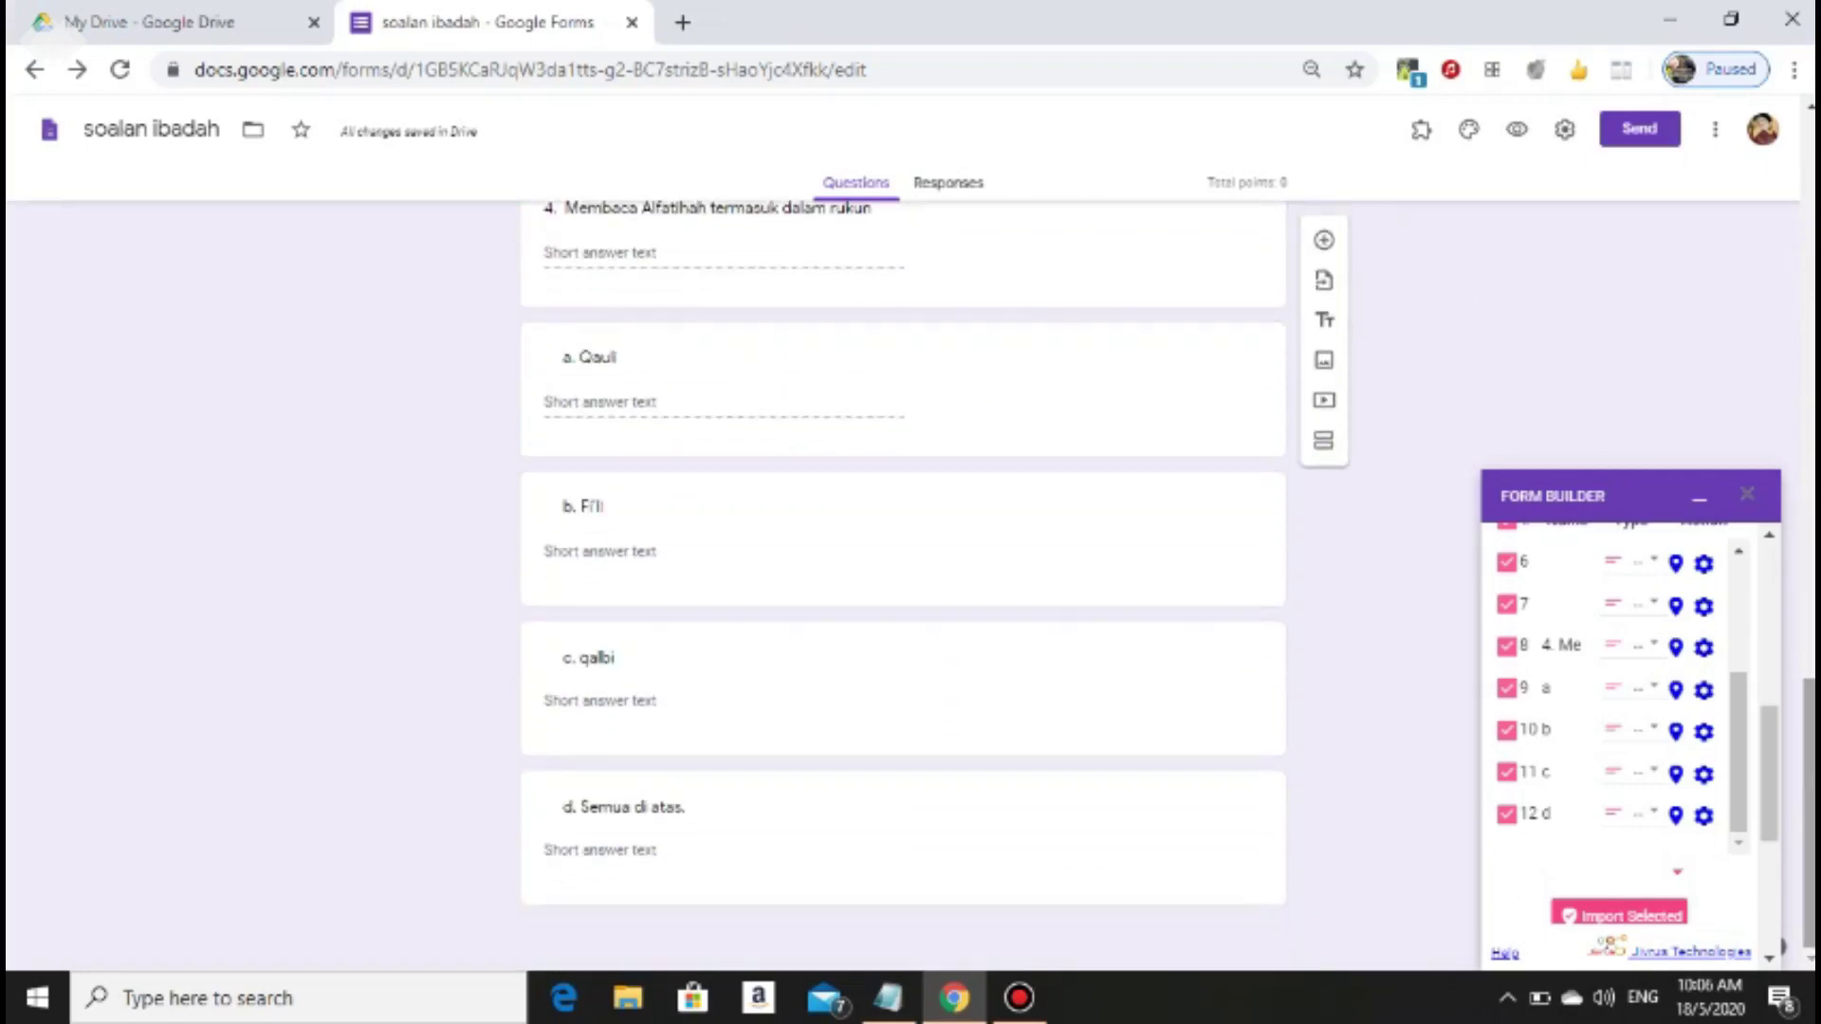